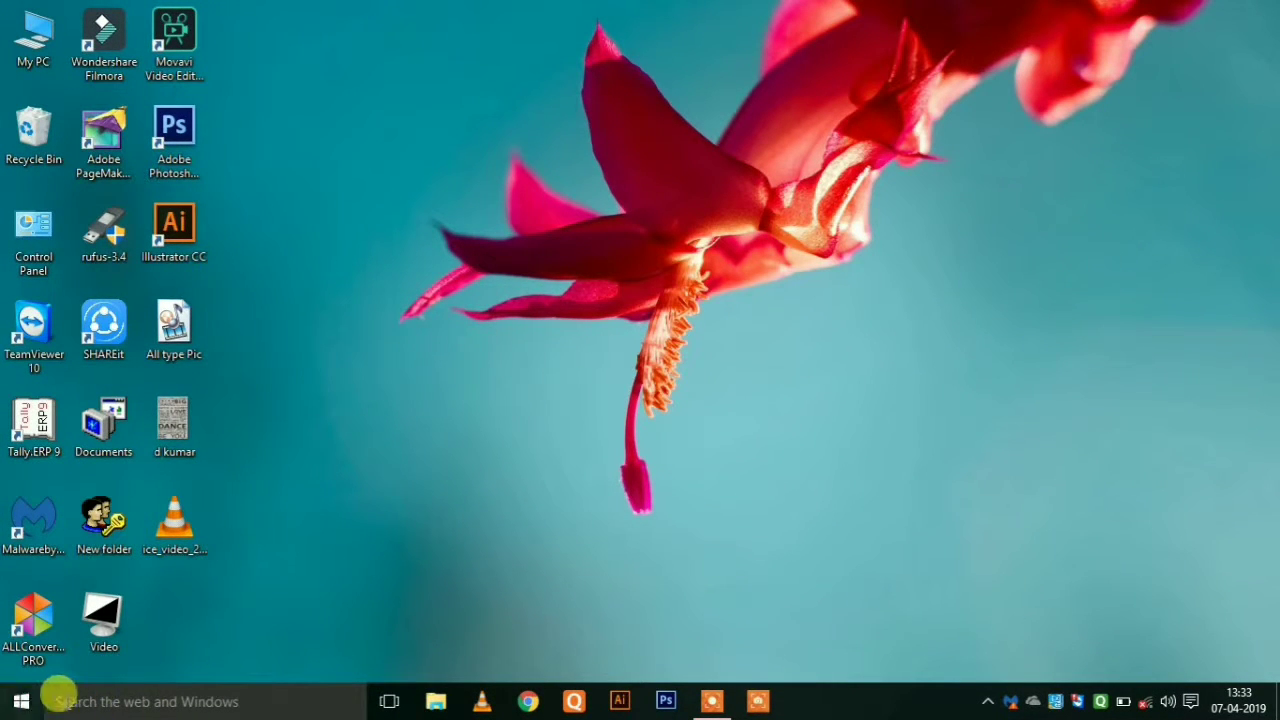
# Search 'wo' in the taskbar search box and launch Word 2013
pyautogui.click(86, 701)
pyautogui.write('m')
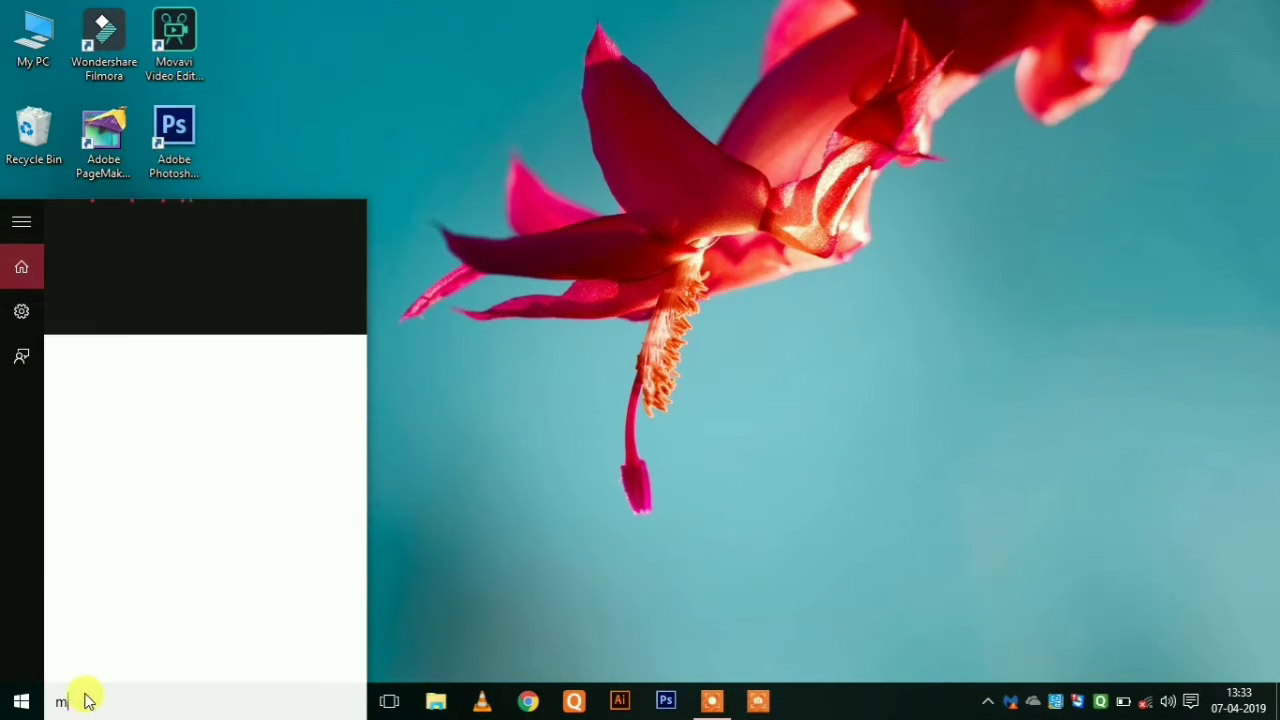
pyautogui.write('s ')
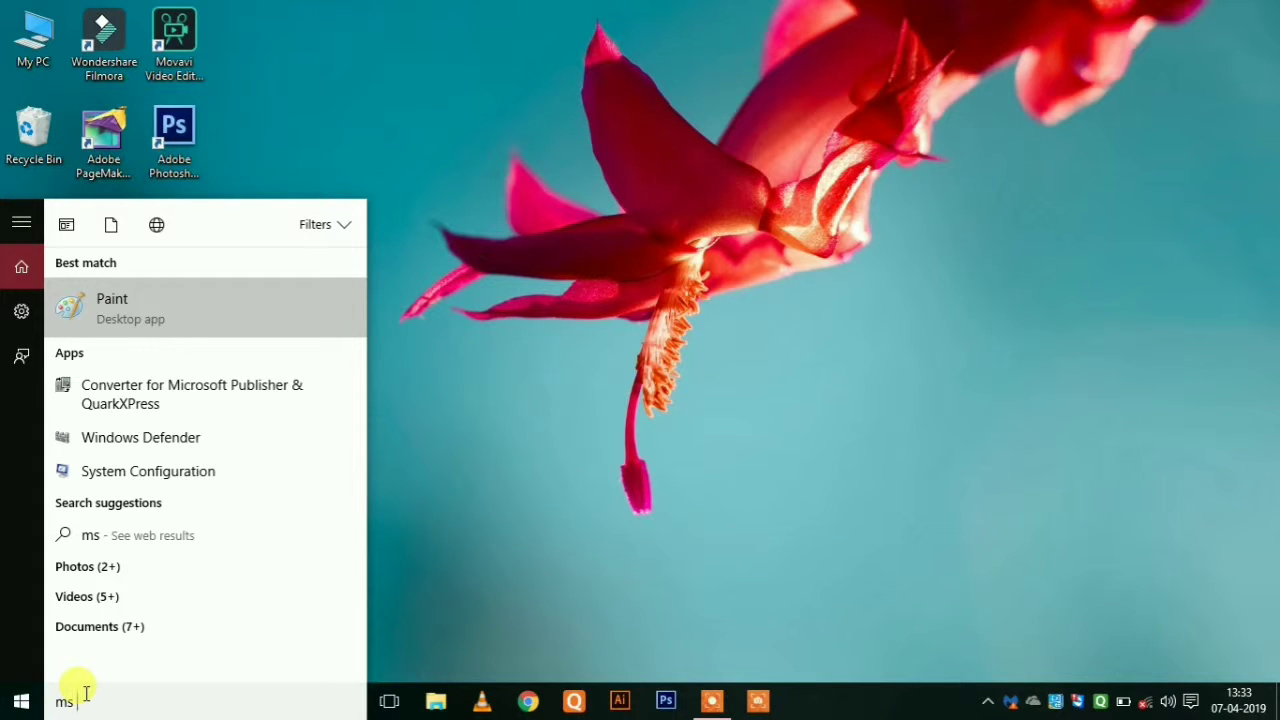
pyautogui.write('wo')
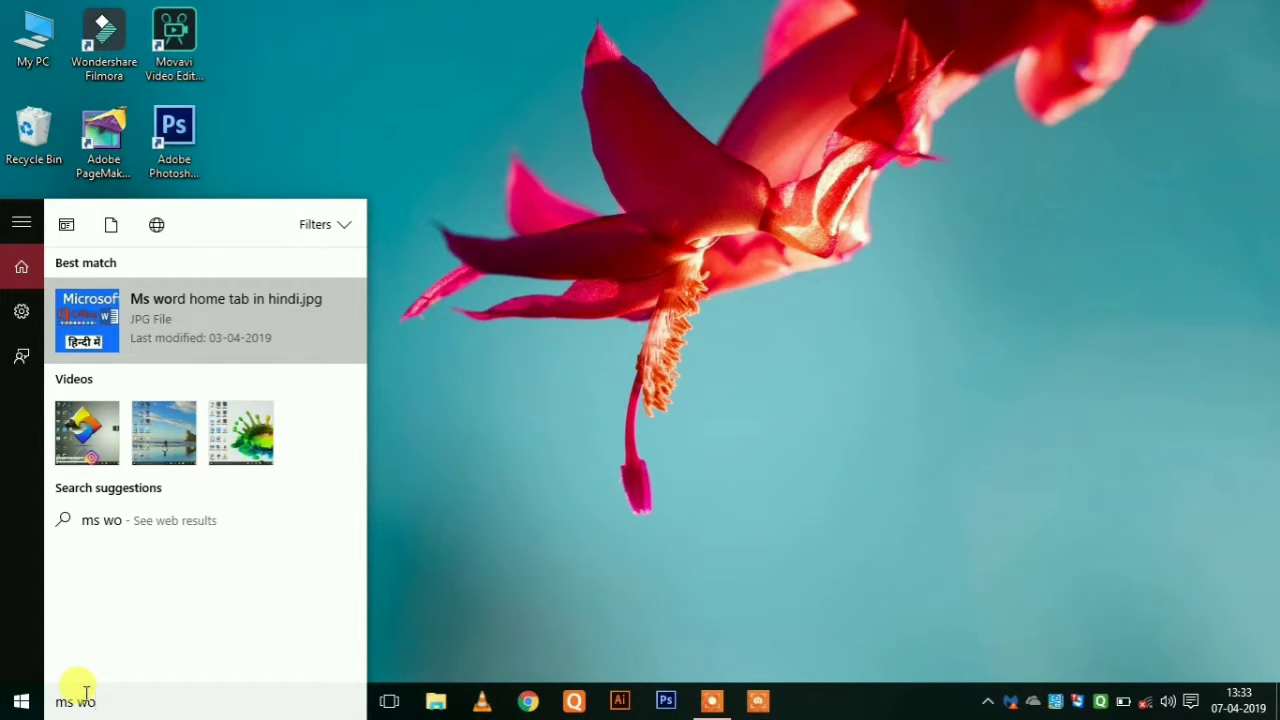
pyautogui.press('BackSpace')
pyautogui.press('BackSpace')
pyautogui.press('BackSpace')
pyautogui.press('BackSpace')
pyautogui.press('BackSpace')
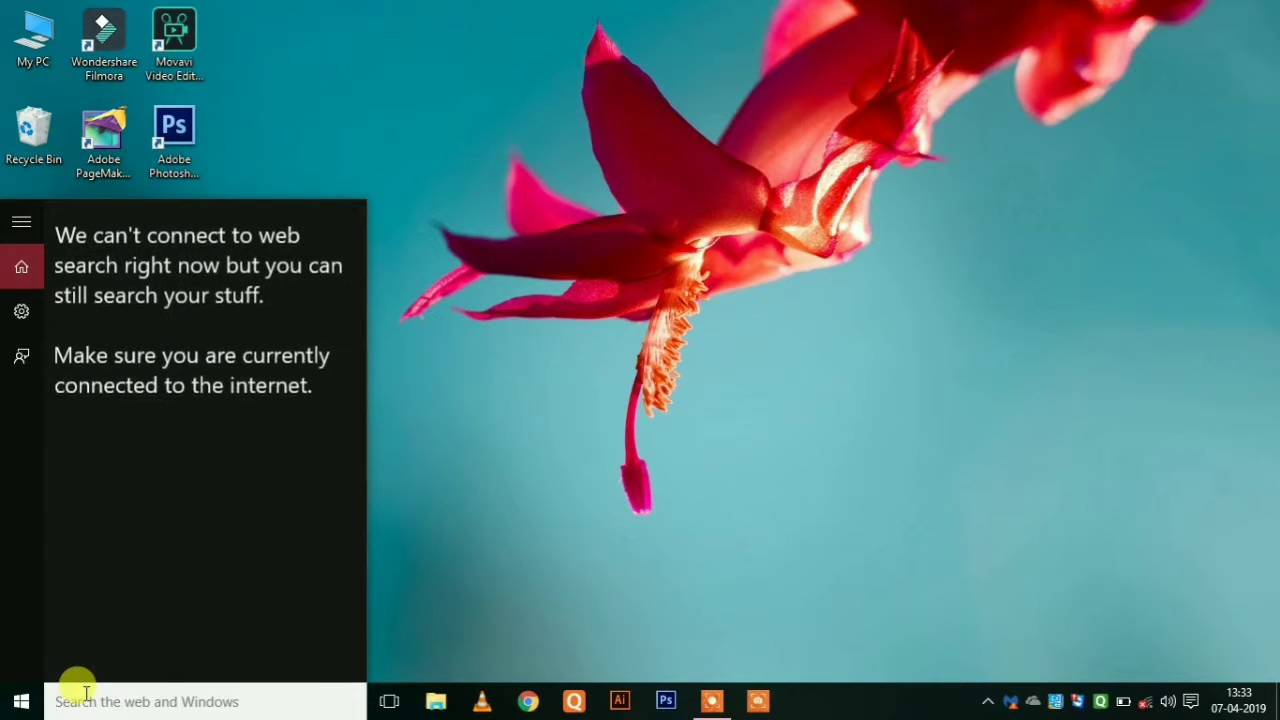
pyautogui.write('woe')
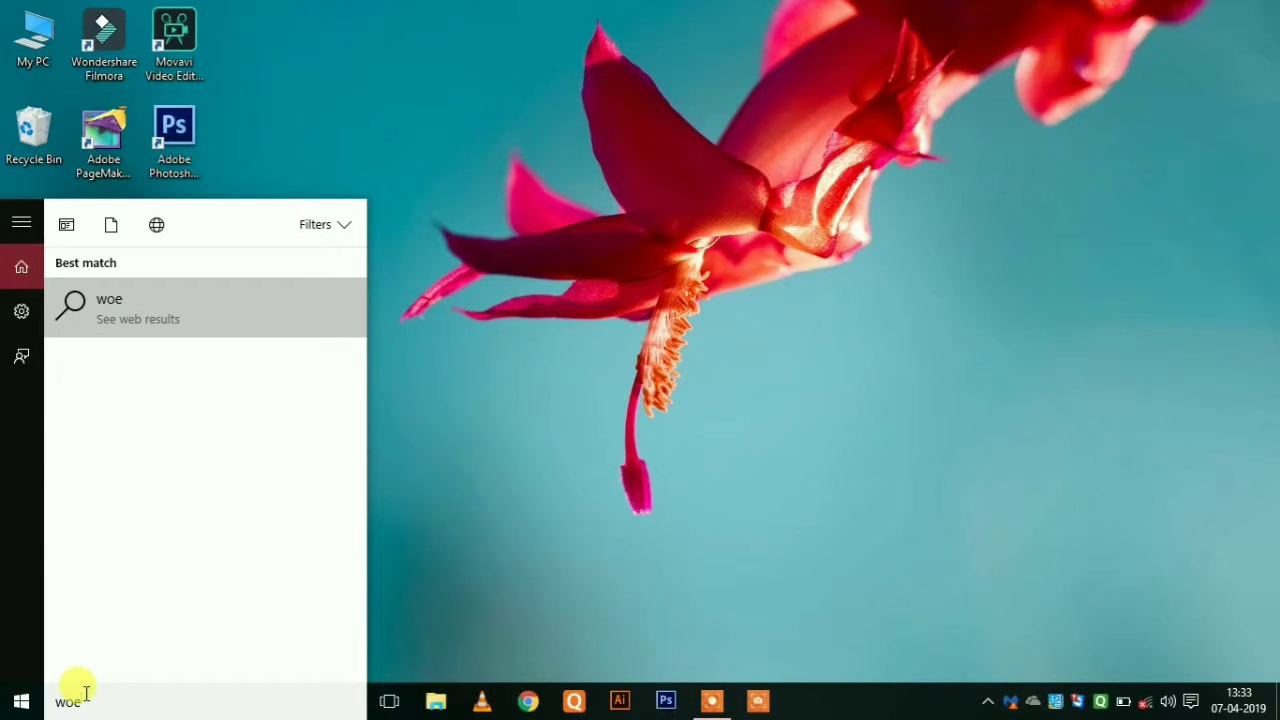
pyautogui.press('BackSpace')
pyautogui.press('Return')
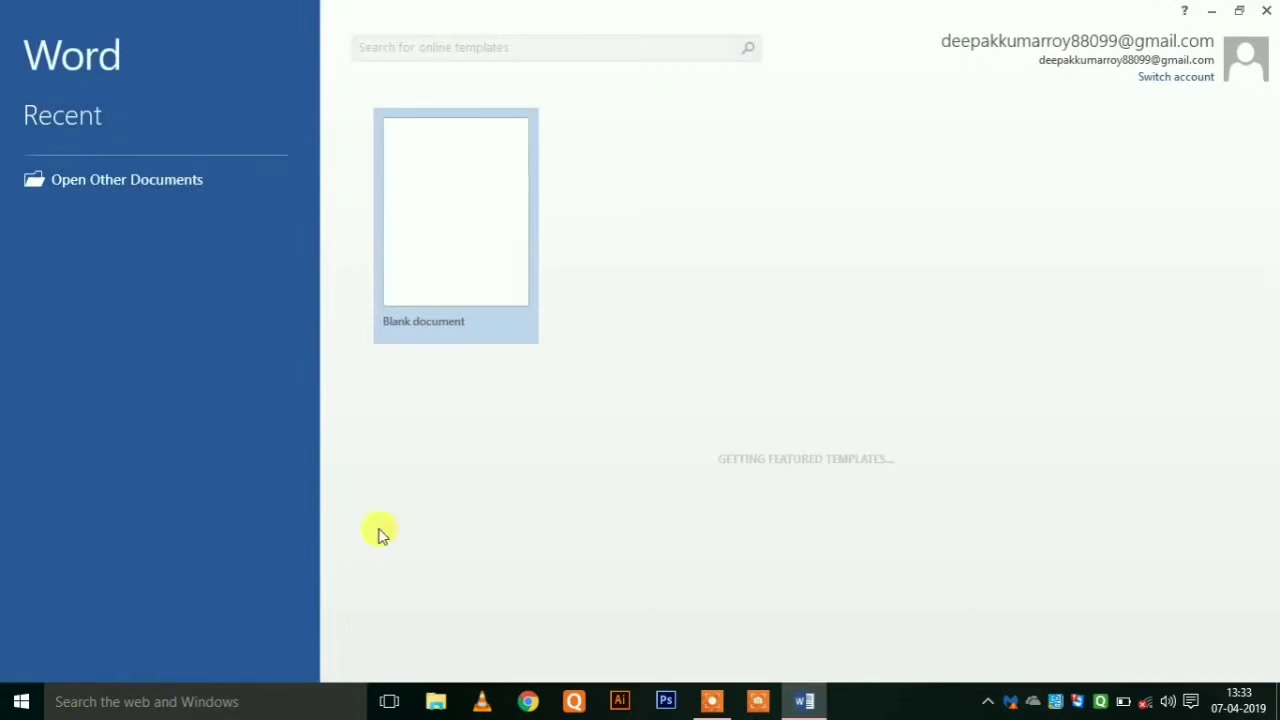
# Start a blank document and bring up the INSERT commands
pyautogui.click(446, 239)
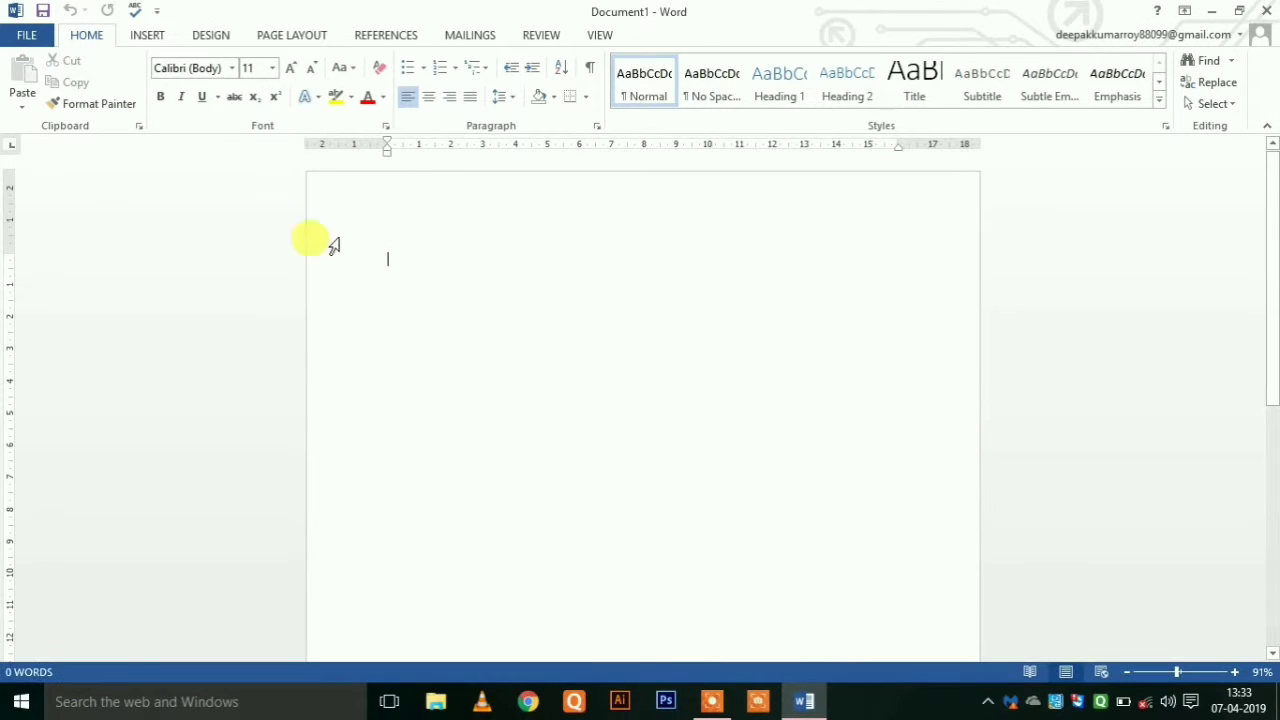
pyautogui.click(147, 36)
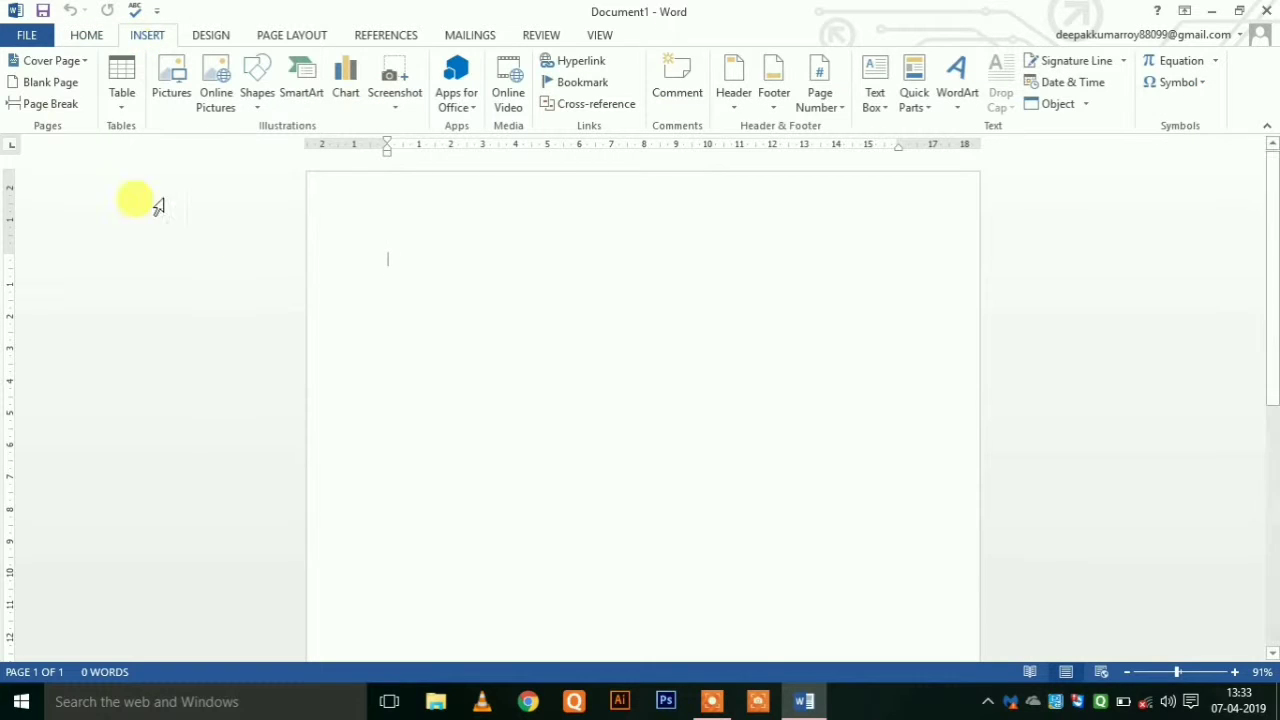
# Insert the Mod design from the Cover Page gallery
pyautogui.click(78, 61)
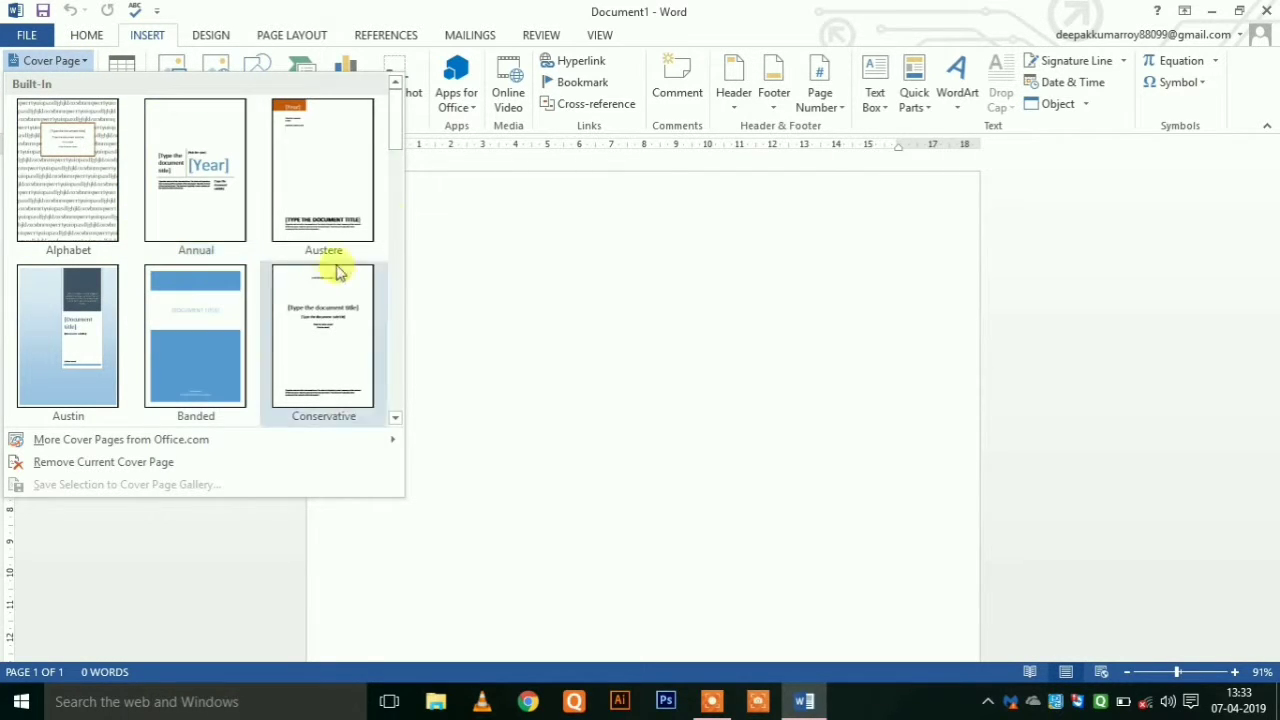
pyautogui.moveTo(397, 147)
pyautogui.mouseDown()
pyautogui.moveTo(386, 315)
pyautogui.moveTo(391, 240)
pyautogui.mouseUp()
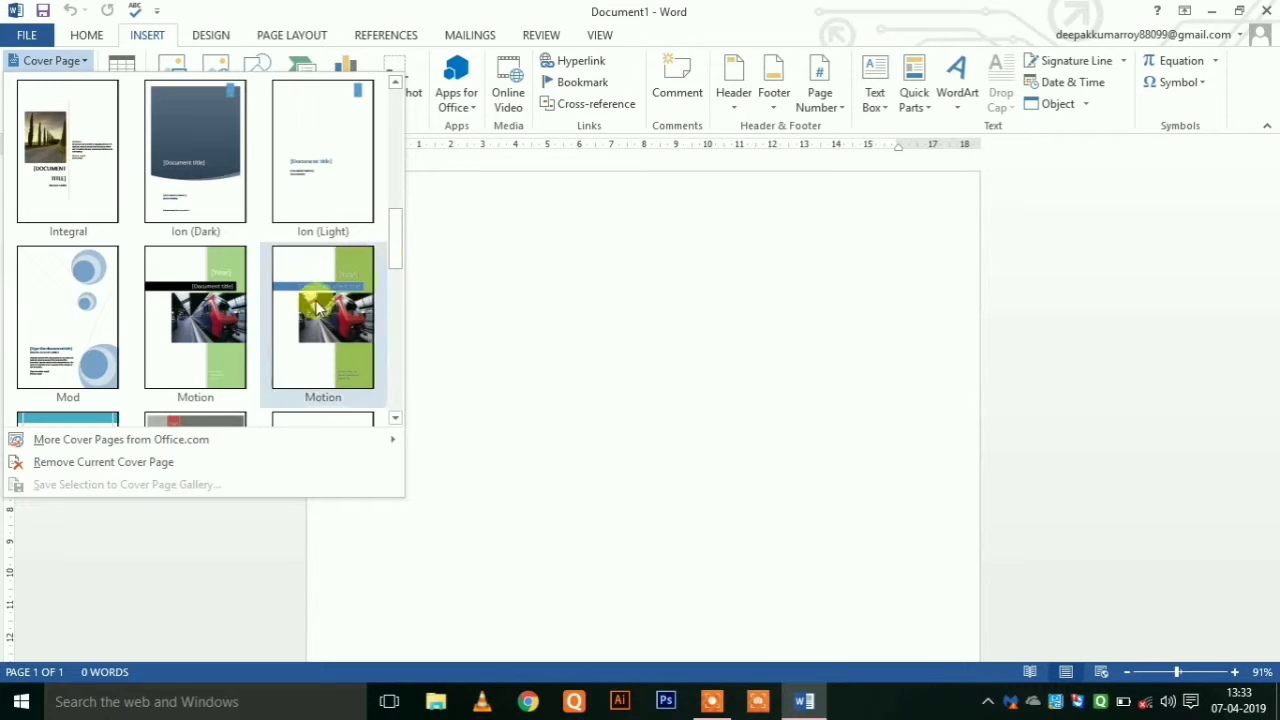
pyautogui.click(78, 335)
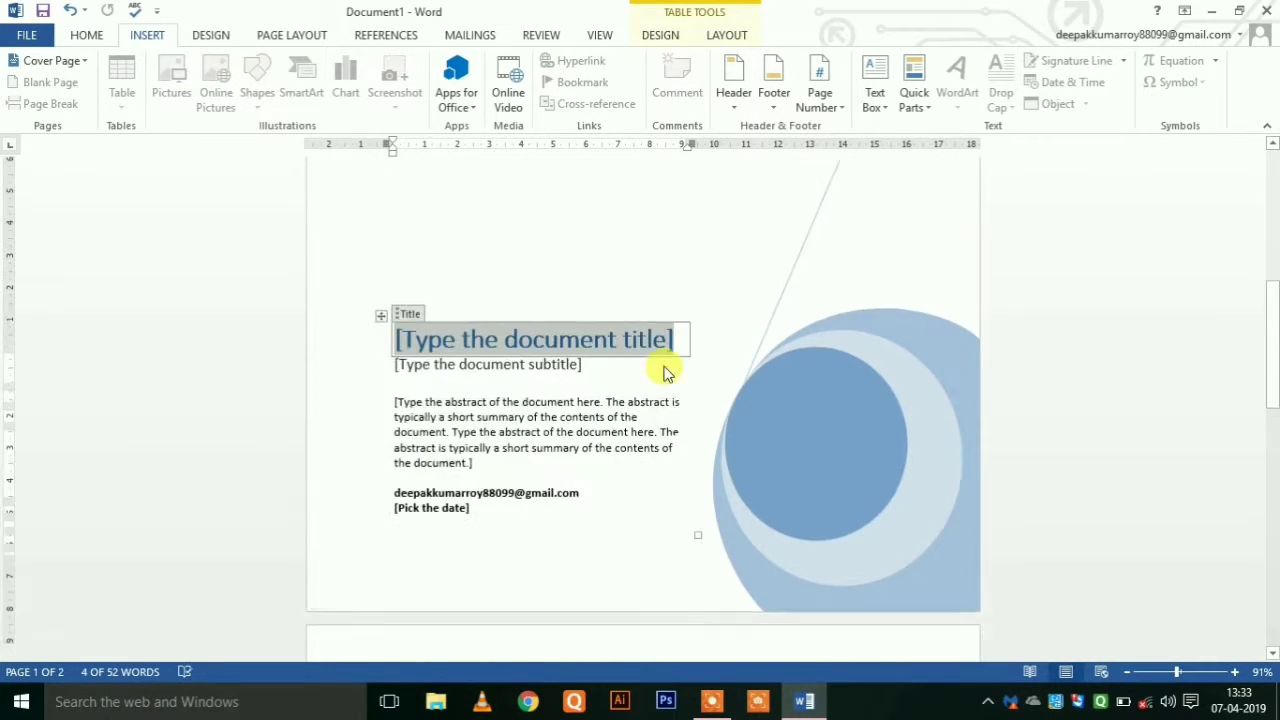
pyautogui.scroll(3, 665, 368)
pyautogui.scroll(3, 660, 363)
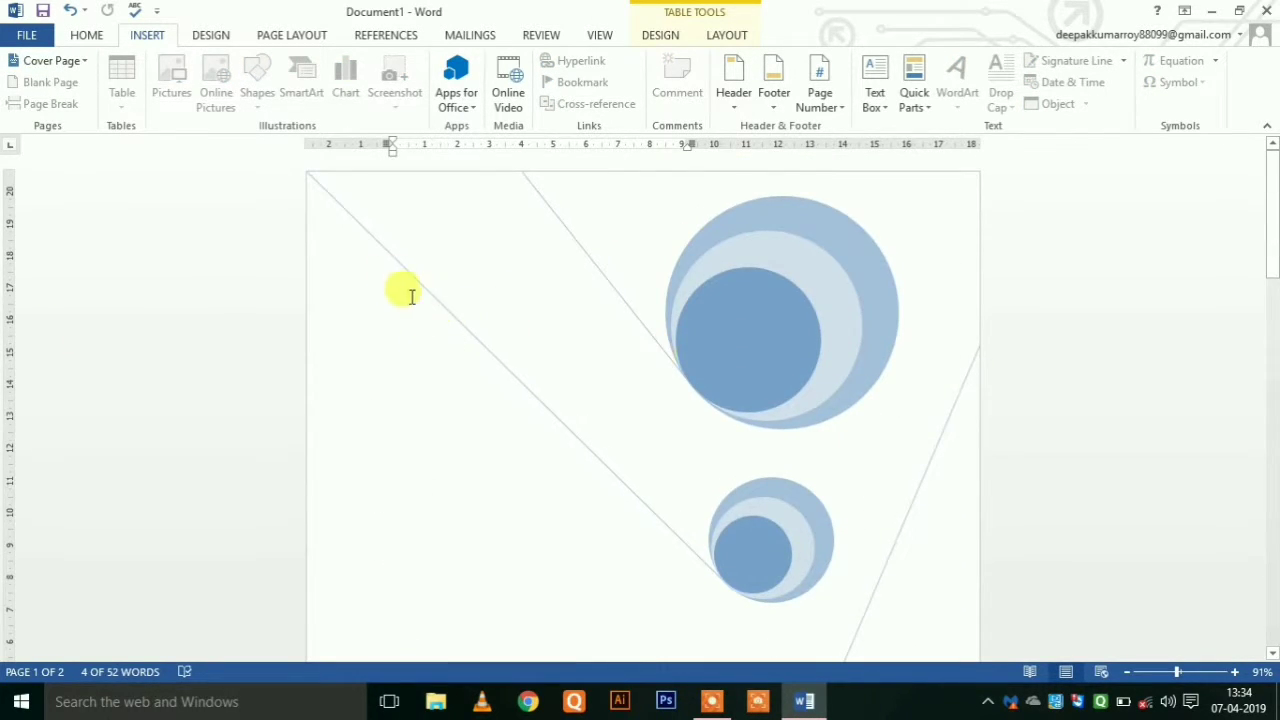
# Type a first name and 'Technical' as two lines at the cover page's top left
pyautogui.click(391, 268)
pyautogui.write('Technical')
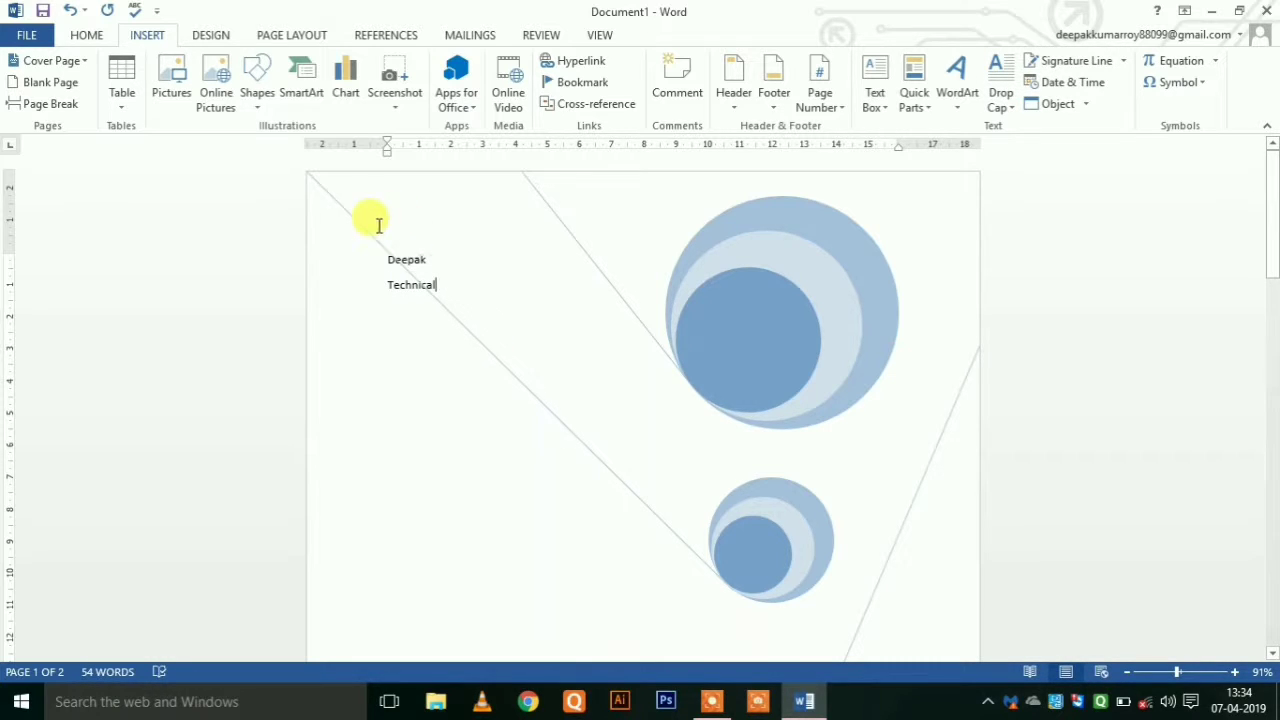
pyautogui.click(385, 259)
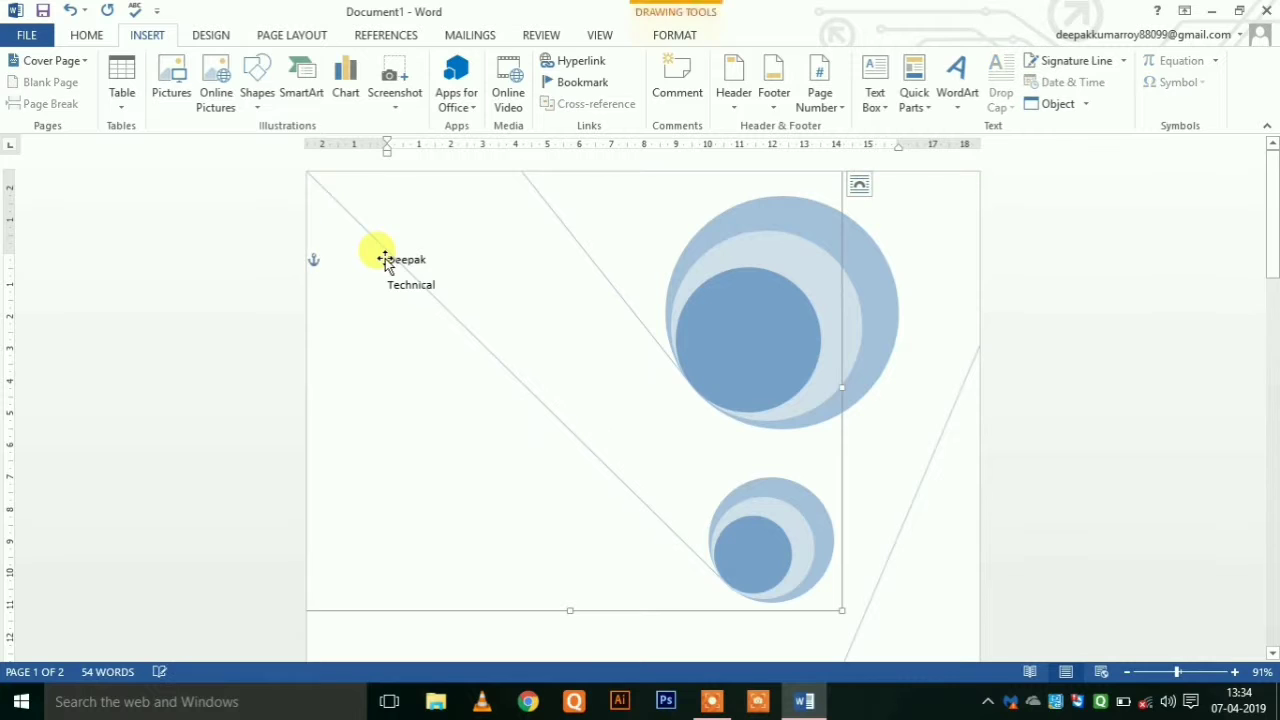
pyautogui.click(392, 284)
pyautogui.click(390, 260)
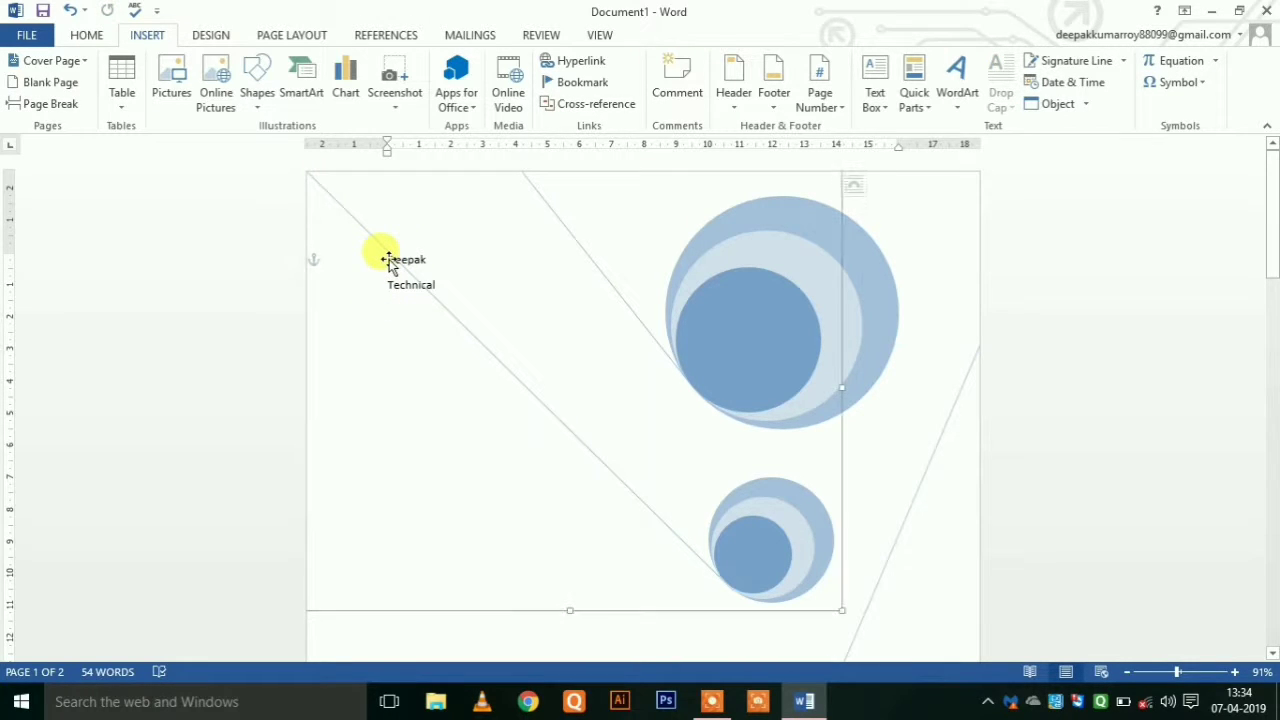
pyautogui.click(406, 280)
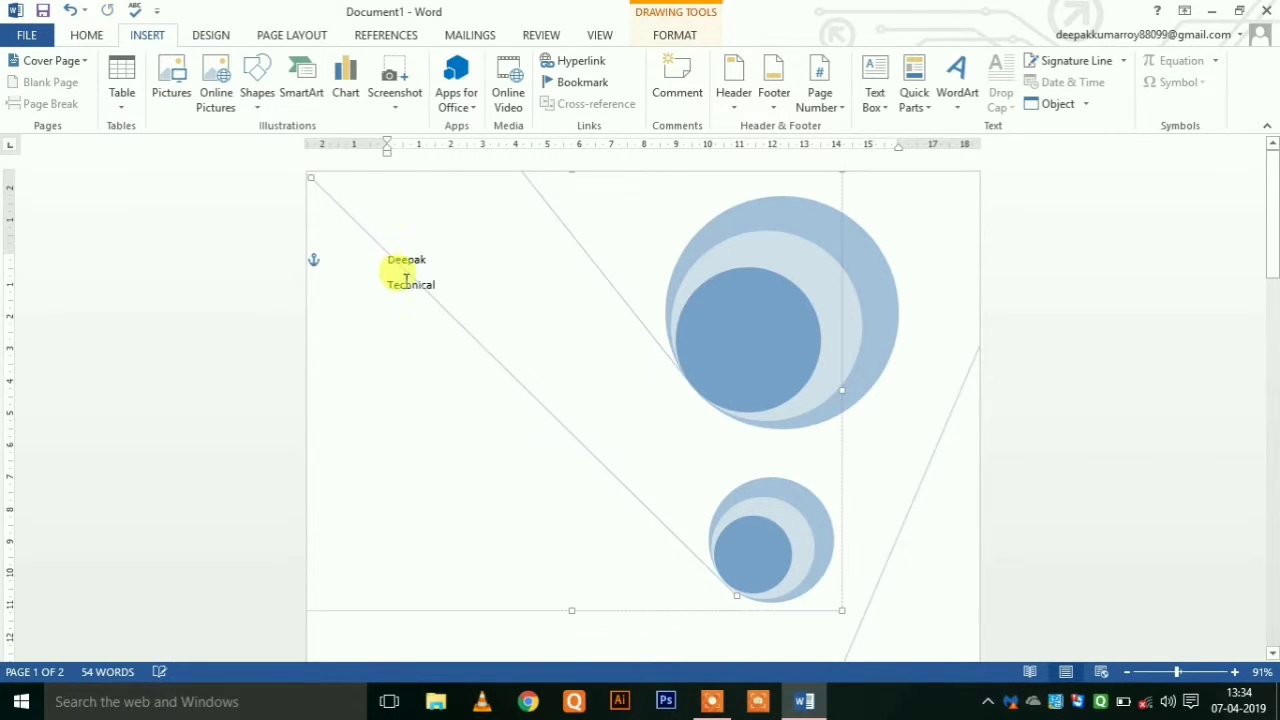
# Select all the cover text and grow it to 48 pt
pyautogui.hotkey('ctrl', 'a')
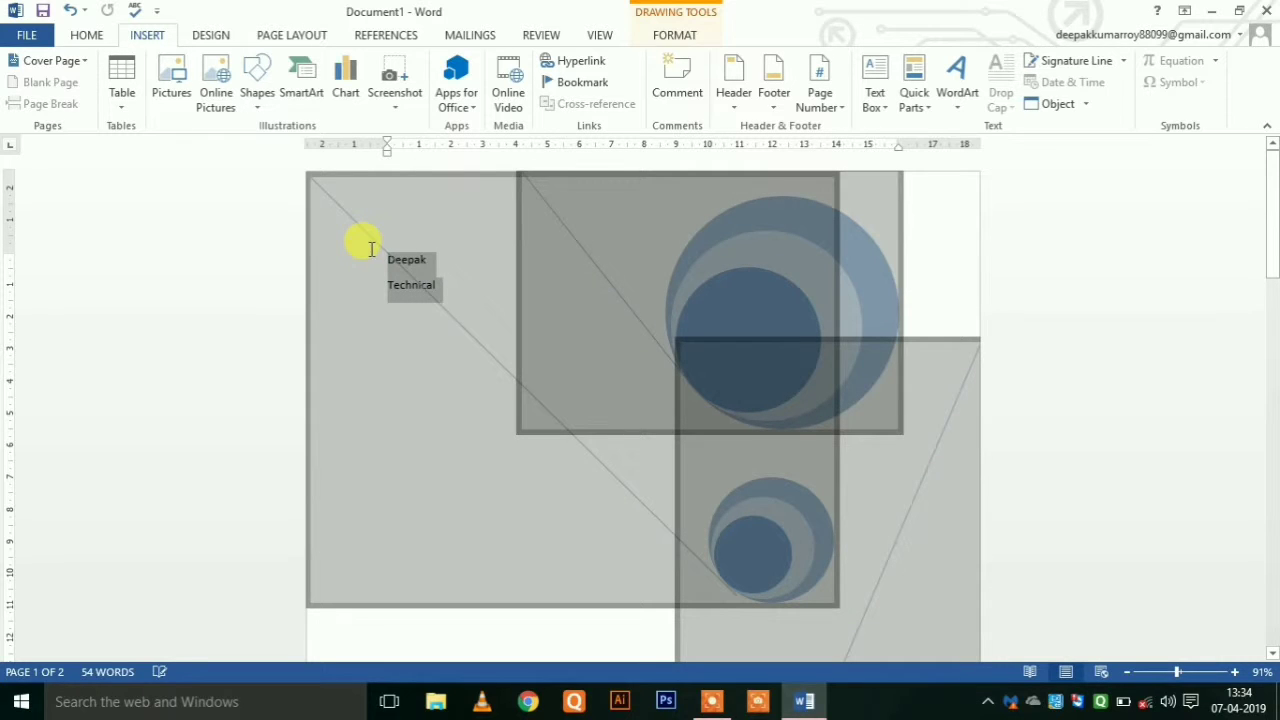
pyautogui.click(84, 40)
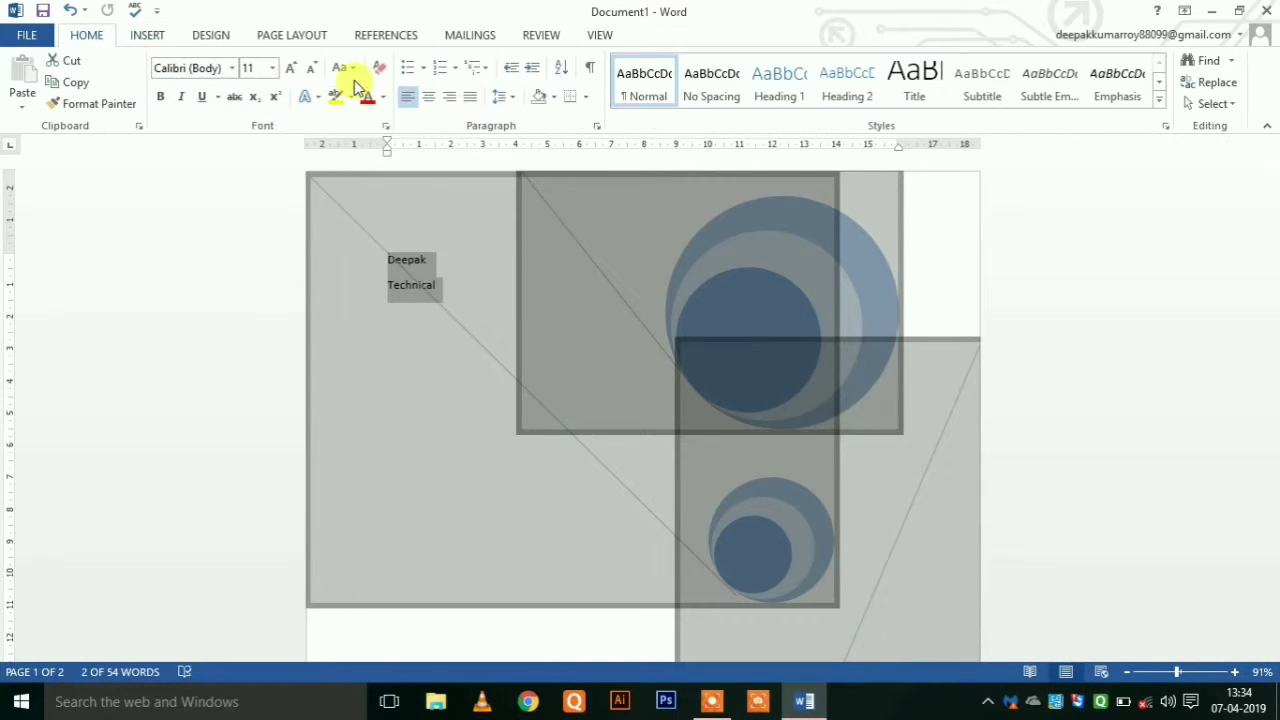
pyautogui.click(292, 70)
pyautogui.click(292, 70)
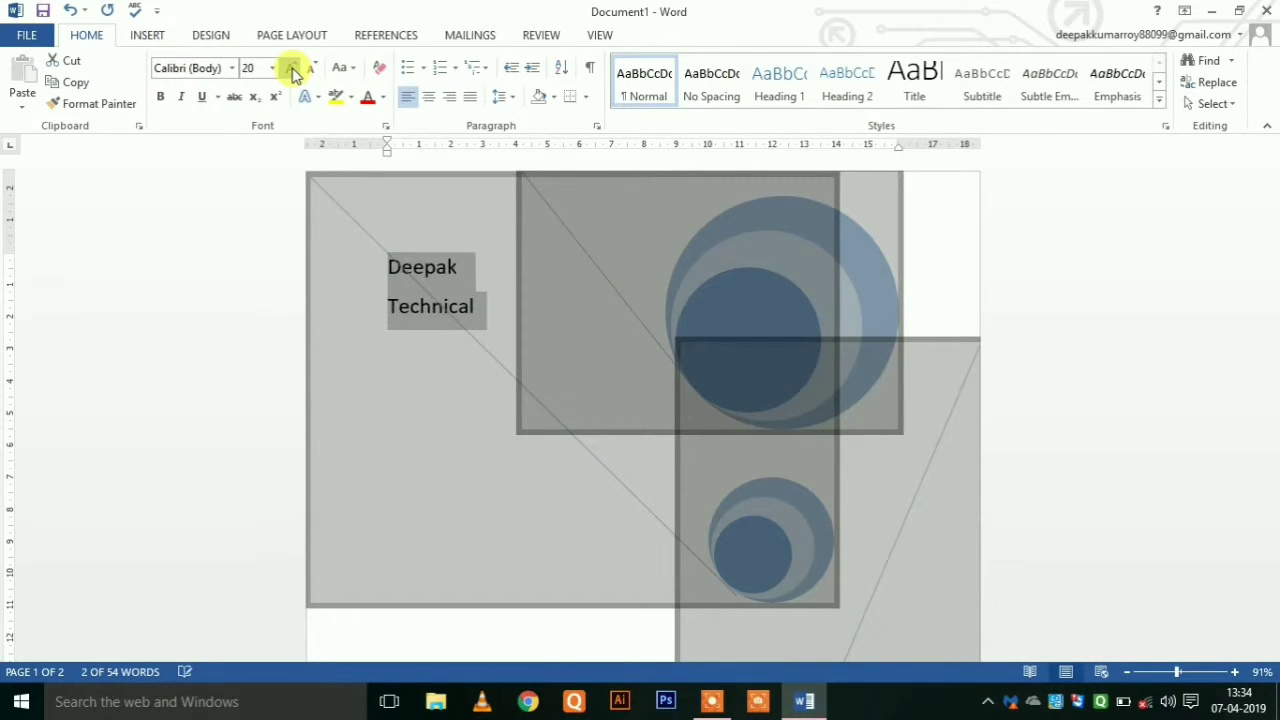
pyautogui.click(292, 70)
pyautogui.click(292, 70)
pyautogui.click(292, 70)
pyautogui.click(292, 70)
pyautogui.click(292, 70)
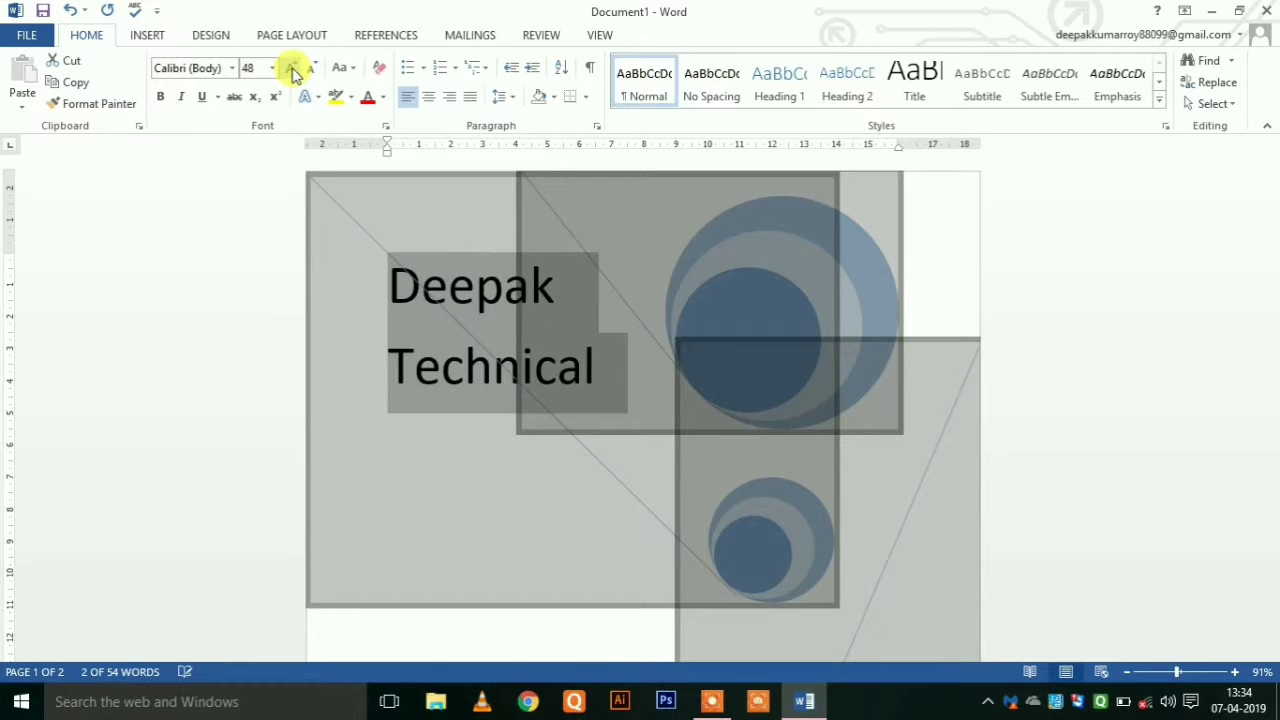
# Make the title bold BankGothic and shrink it to 36 pt
pyautogui.click(168, 98)
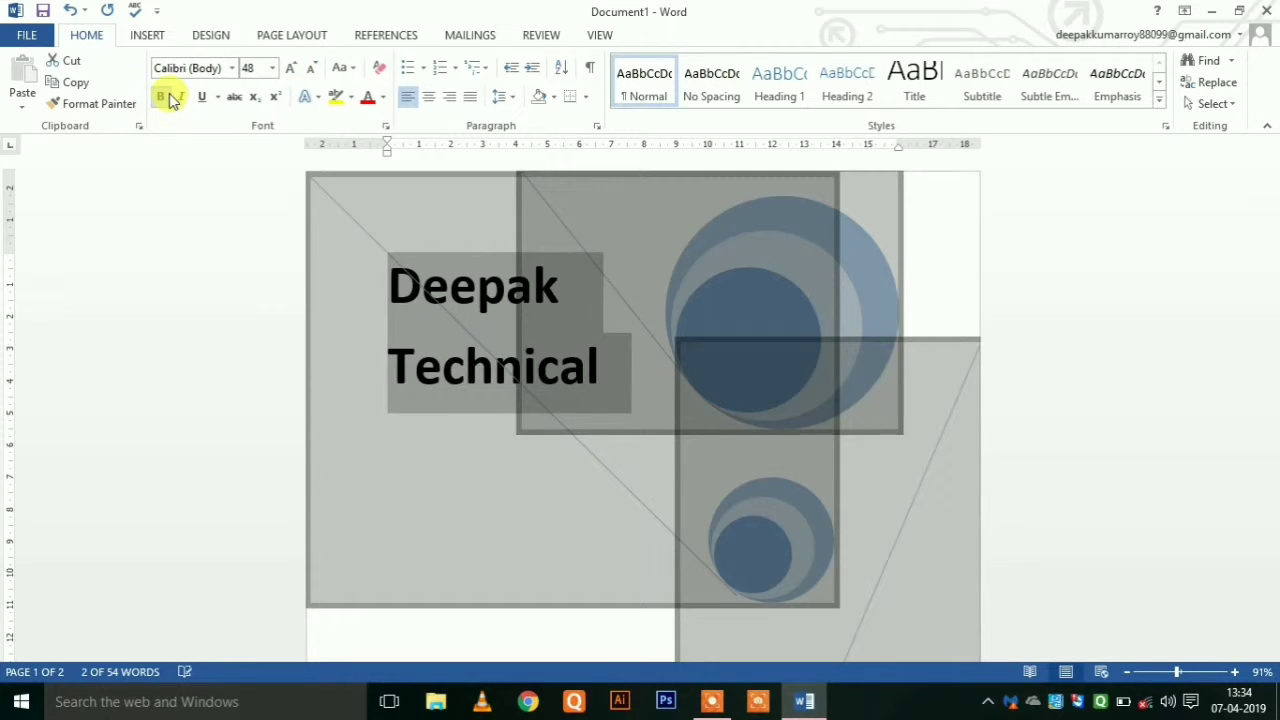
pyautogui.click(233, 68)
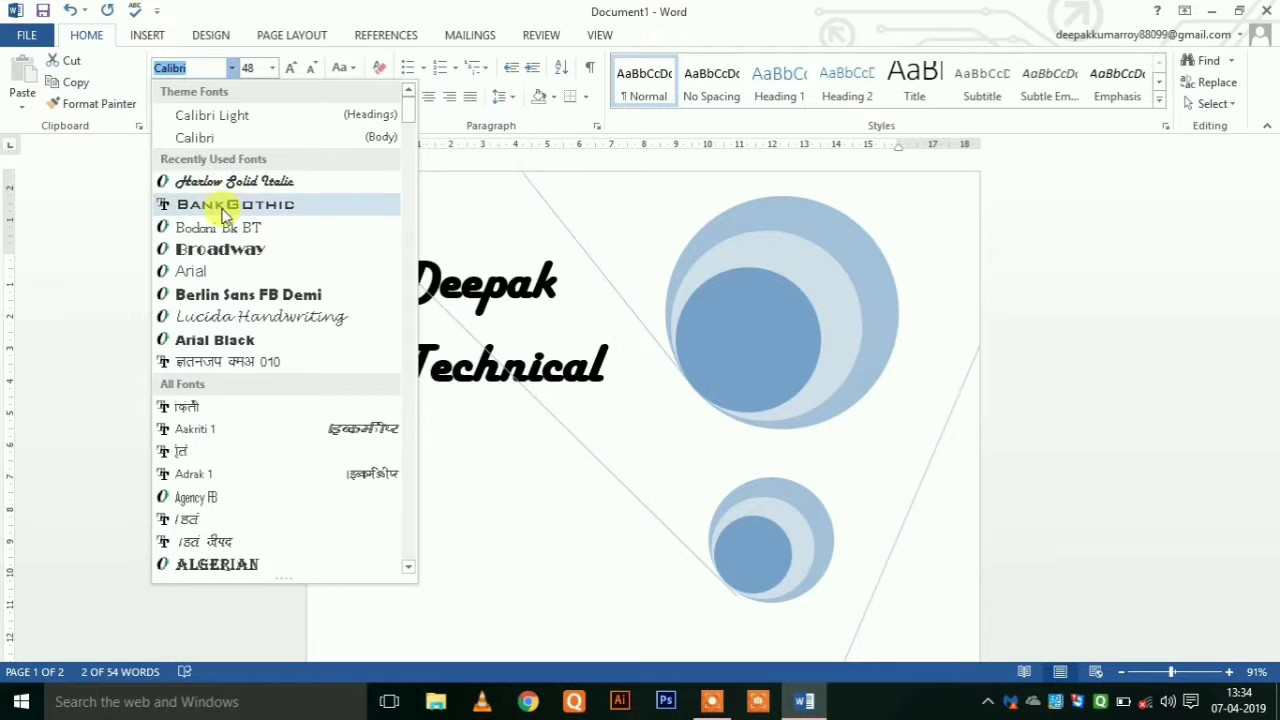
pyautogui.click(224, 206)
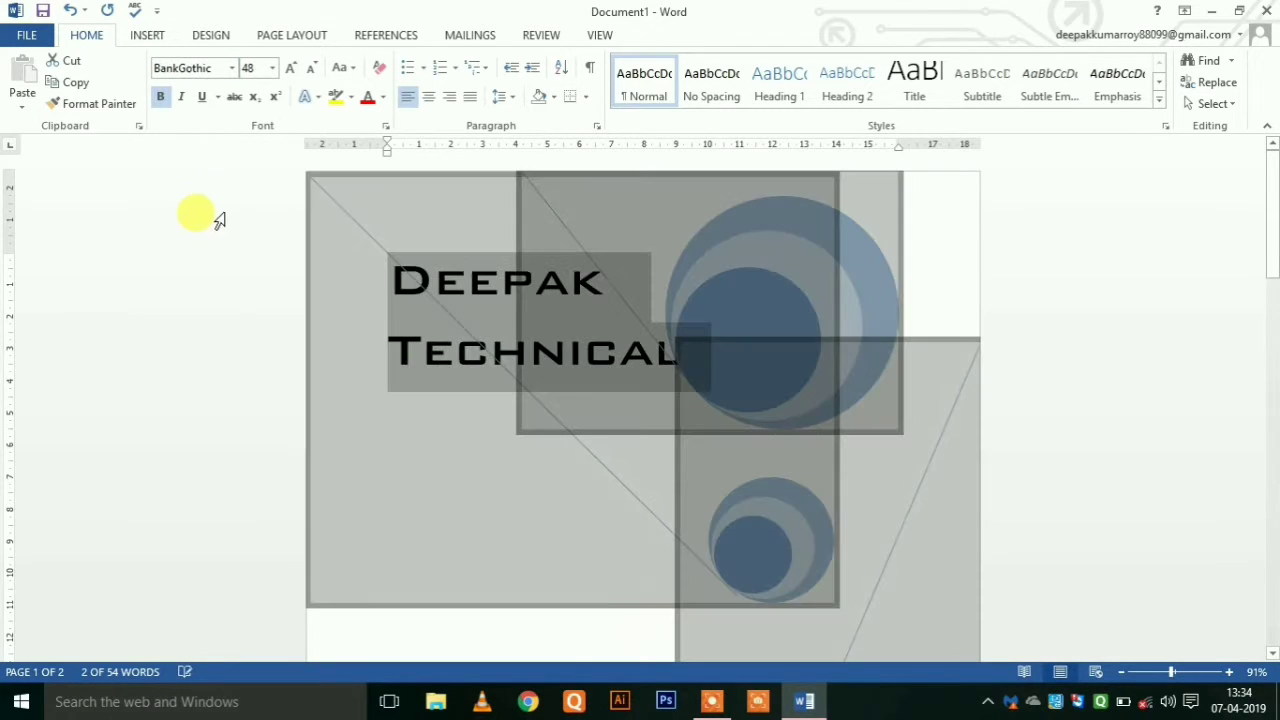
pyautogui.click(313, 72)
pyautogui.click(468, 371)
# Stretch the circle graphic frame so the smaller circle sits lower and further right
pyautogui.scroll(-1, 593, 358)
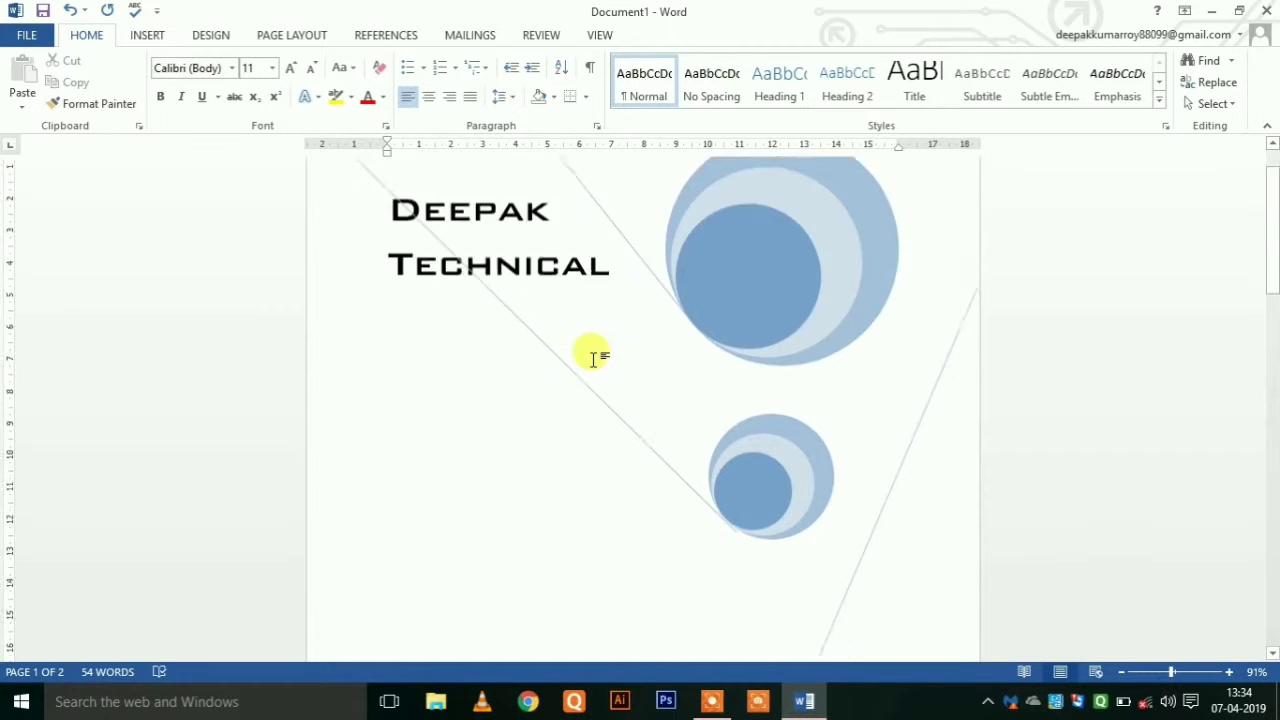
pyautogui.scroll(-3, 593, 358)
pyautogui.scroll(4, 593, 358)
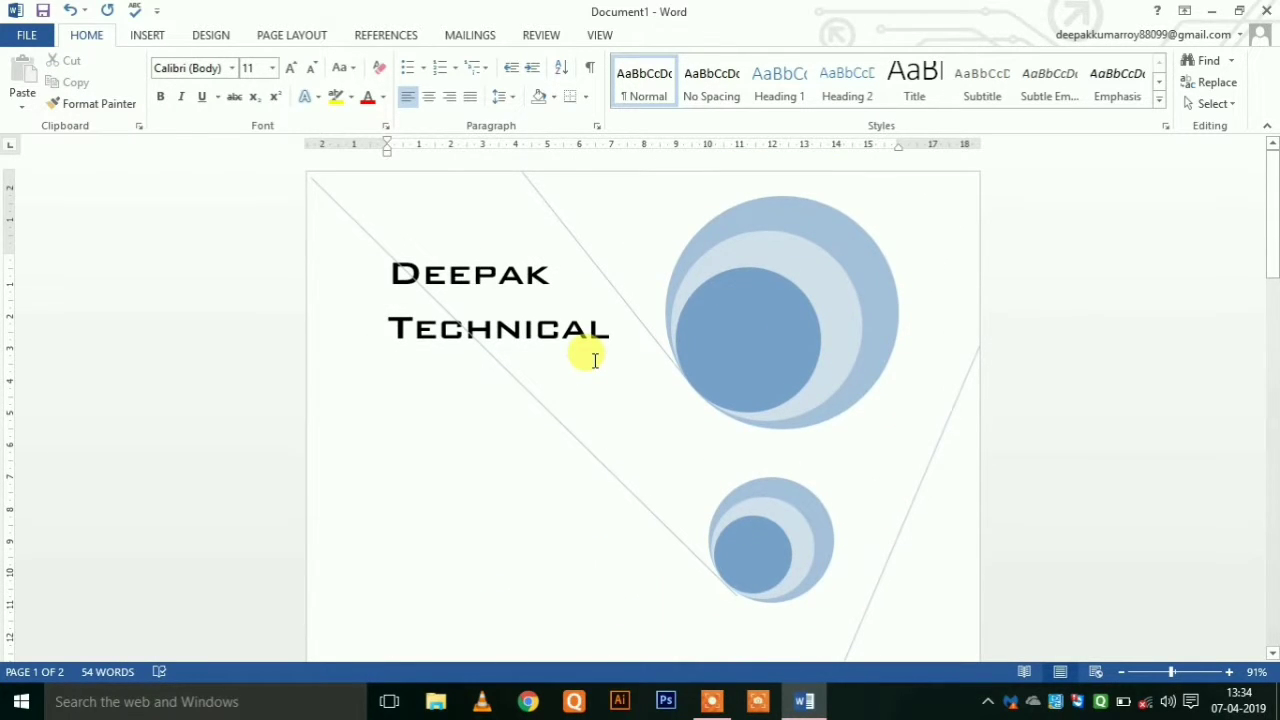
pyautogui.click(397, 272)
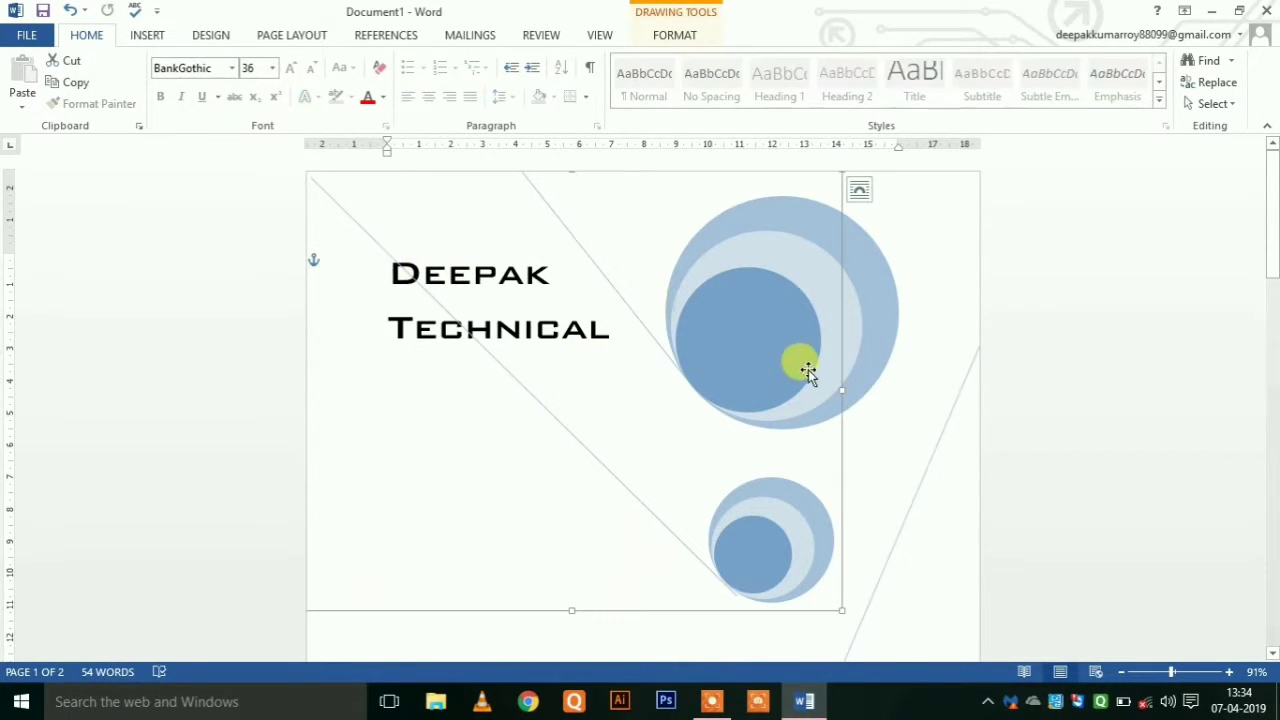
pyautogui.moveTo(852, 385)
pyautogui.mouseDown()
pyautogui.moveTo(910, 386)
pyautogui.moveTo(862, 457)
pyautogui.mouseUp()
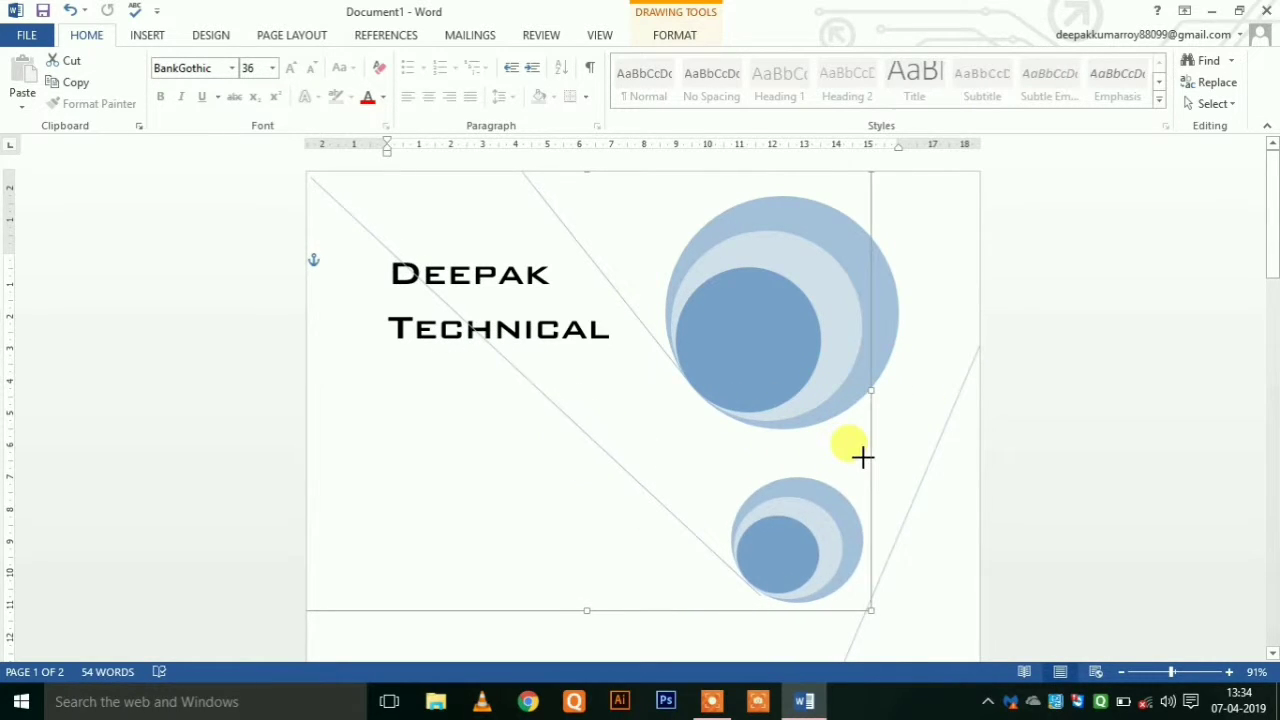
pyautogui.scroll(-3, 788, 563)
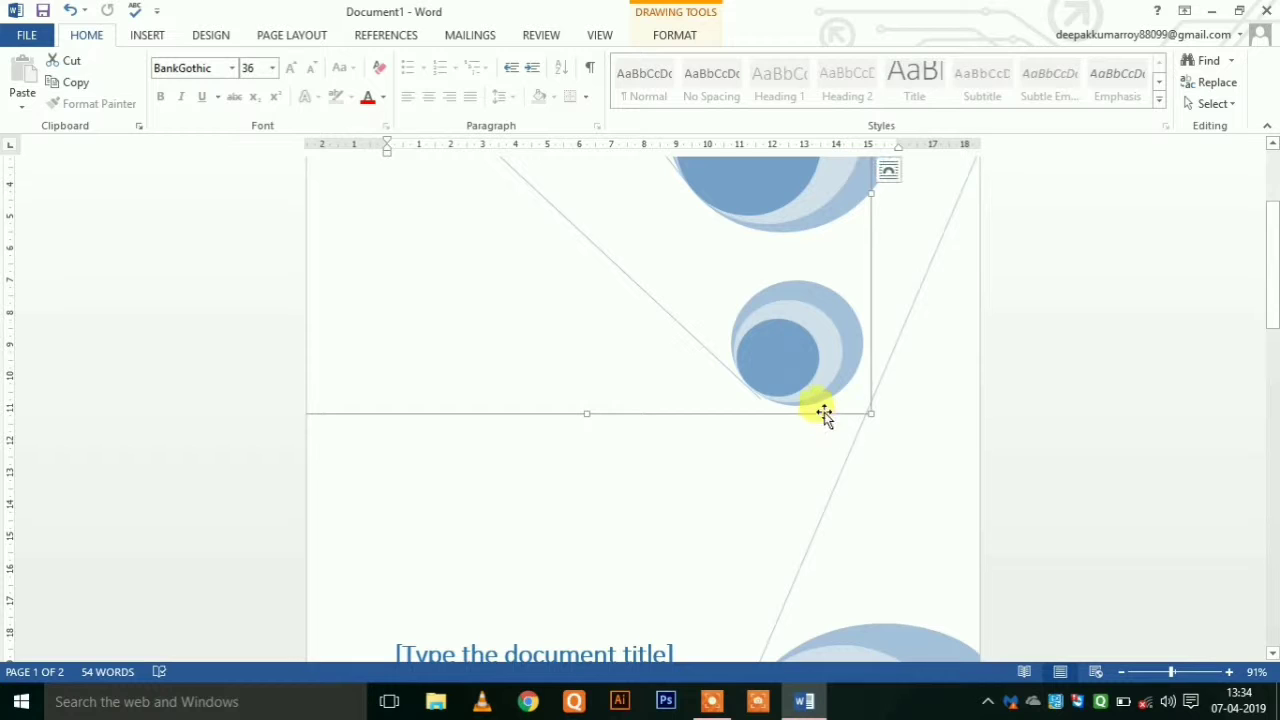
pyautogui.moveTo(823, 414); pyautogui.dragTo(840, 486)
pyautogui.click(663, 535)
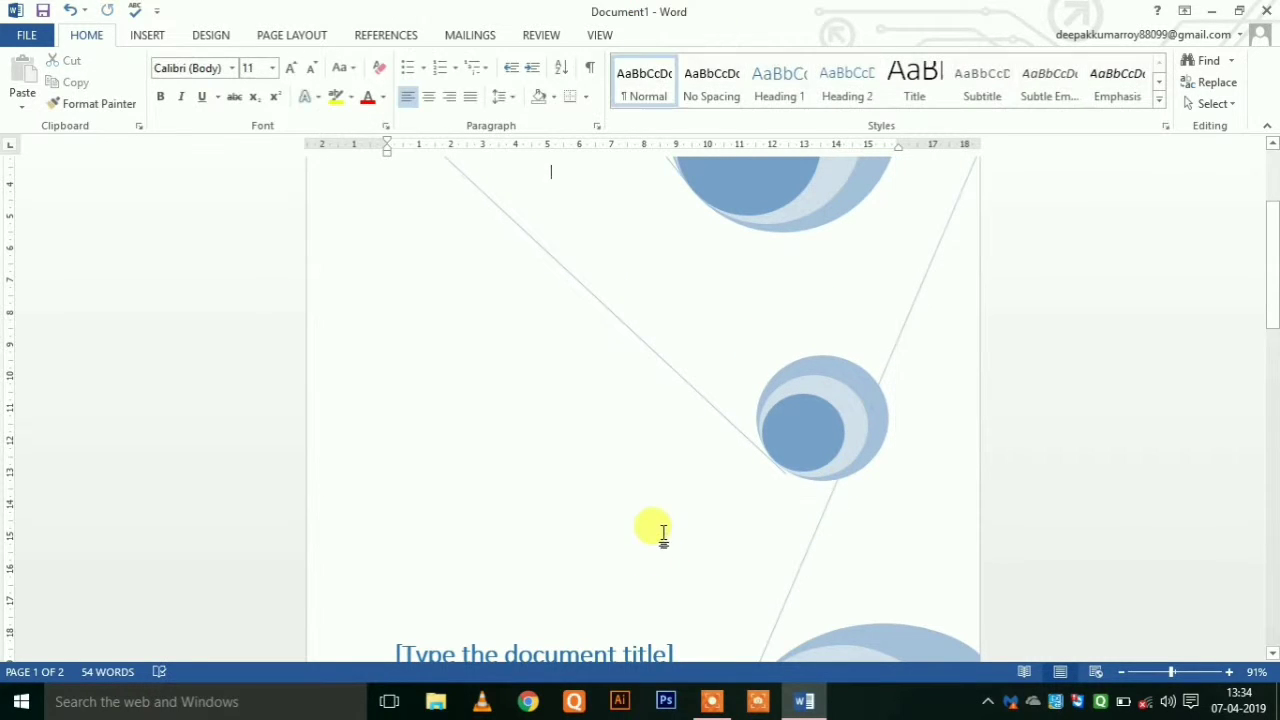
pyautogui.scroll(3, 655, 520)
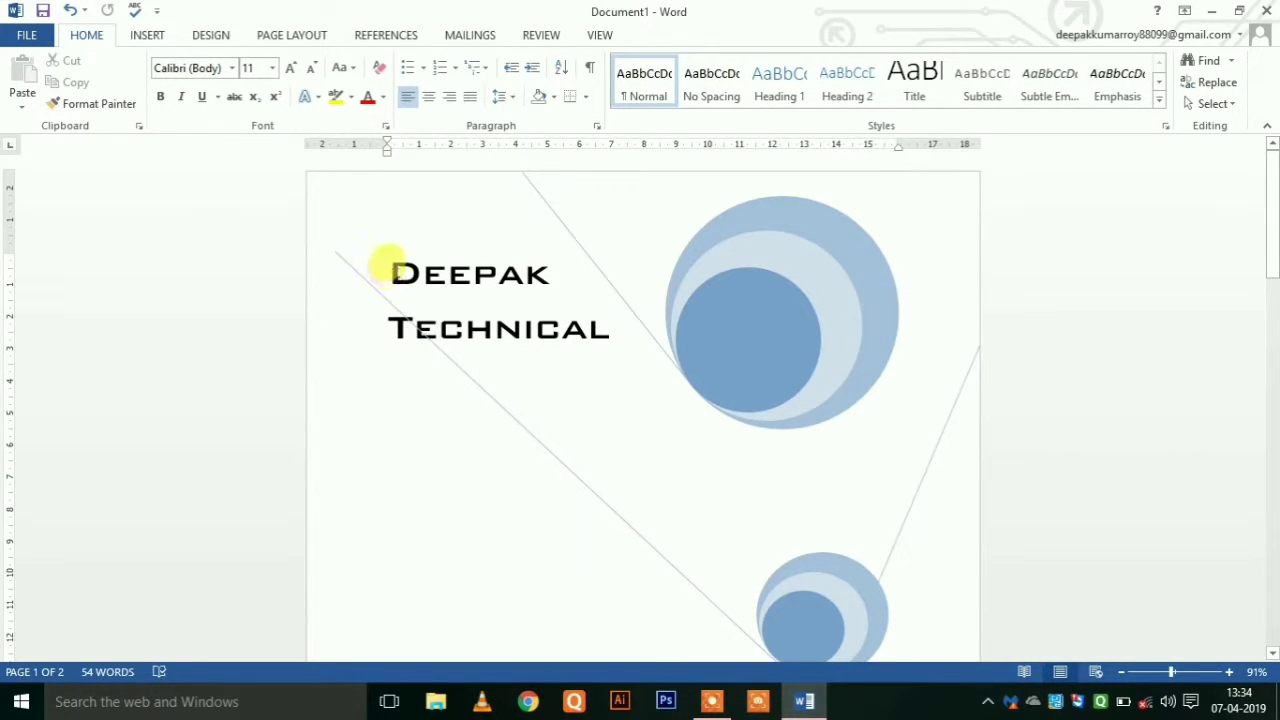
# Colour the two-line title dark blue
pyautogui.moveTo(392, 272); pyautogui.dragTo(593, 305)
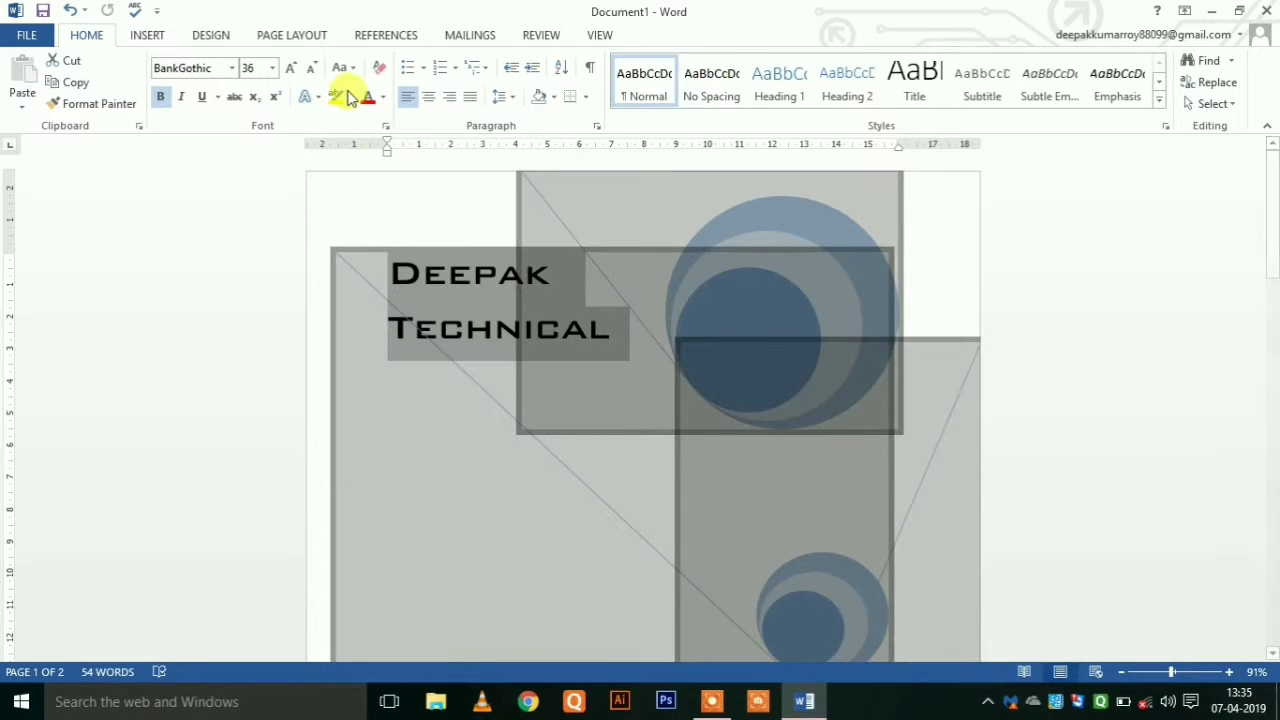
pyautogui.click(383, 97)
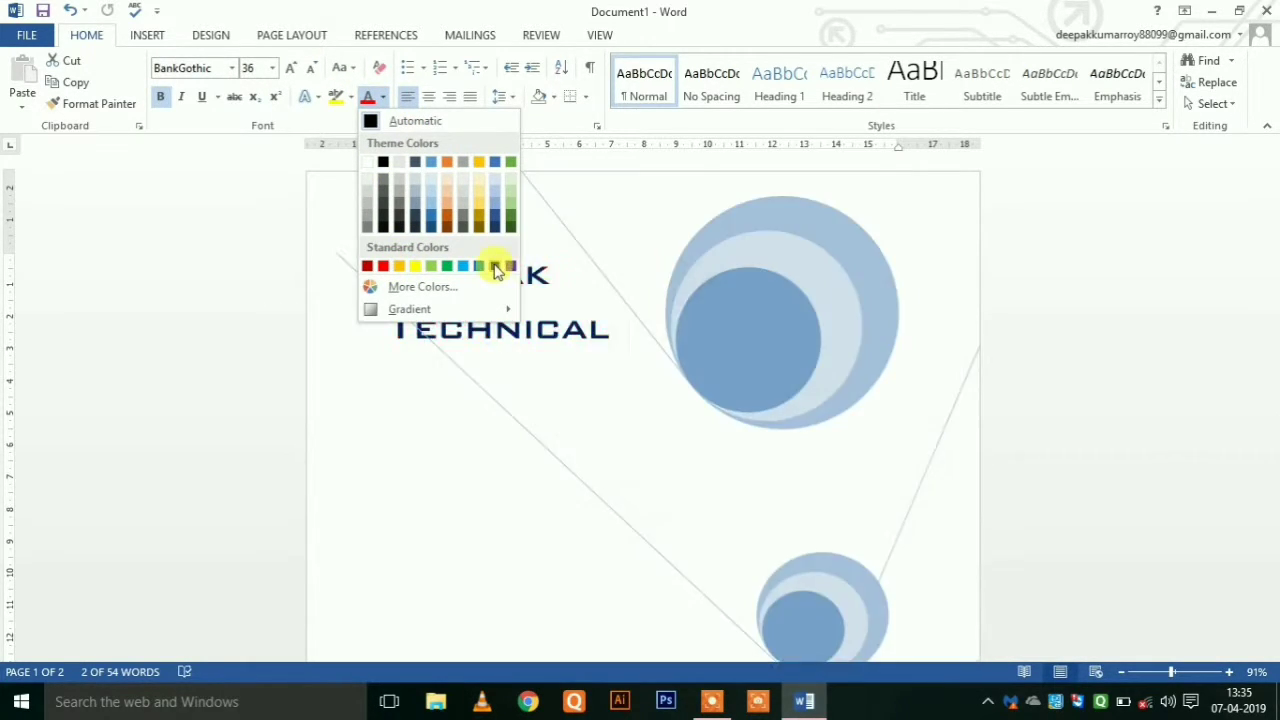
pyautogui.click(495, 265)
pyautogui.click(446, 372)
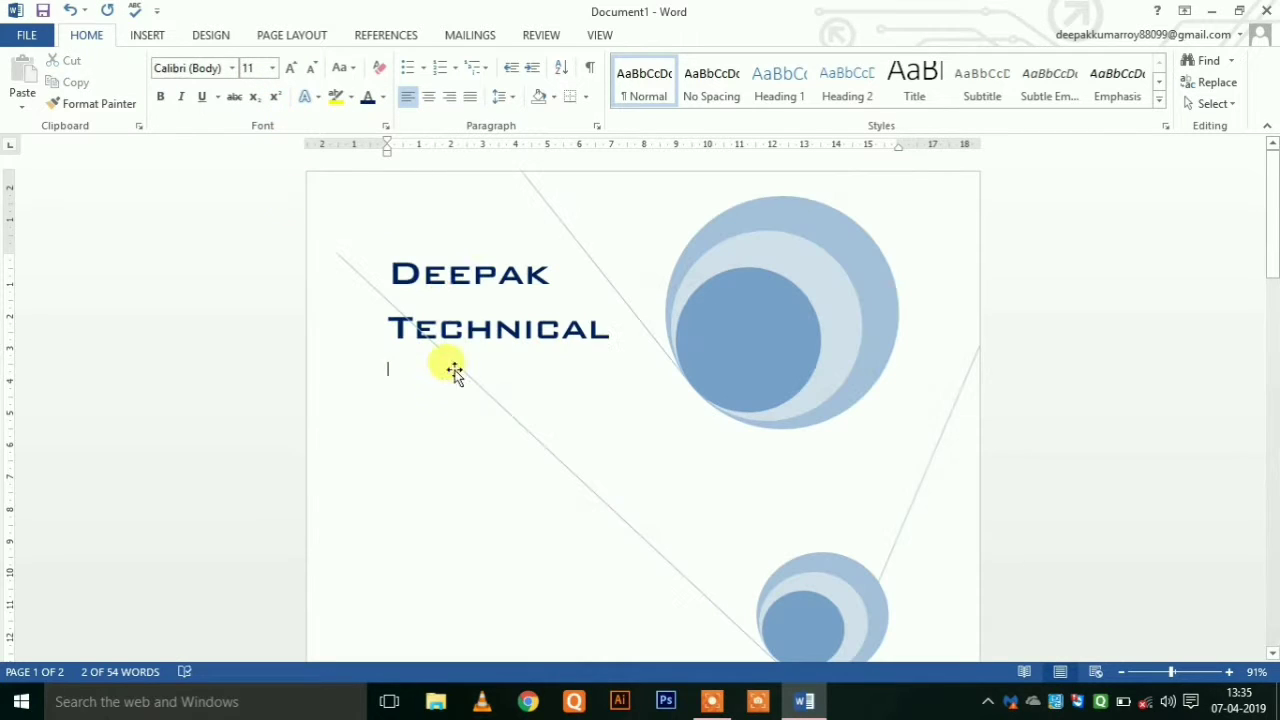
# Enlarge the name line to 72 pt, then shrink it to 48 pt
pyautogui.moveTo(388, 268); pyautogui.dragTo(591, 277)
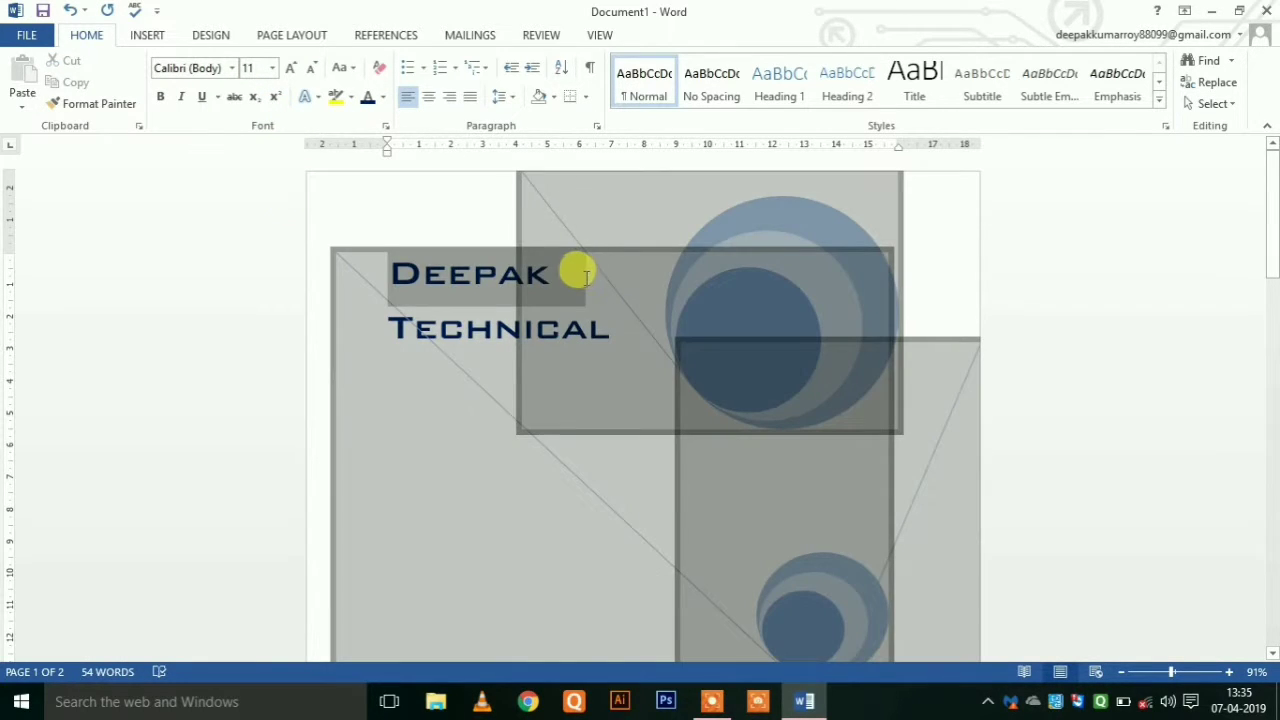
pyautogui.click(289, 71)
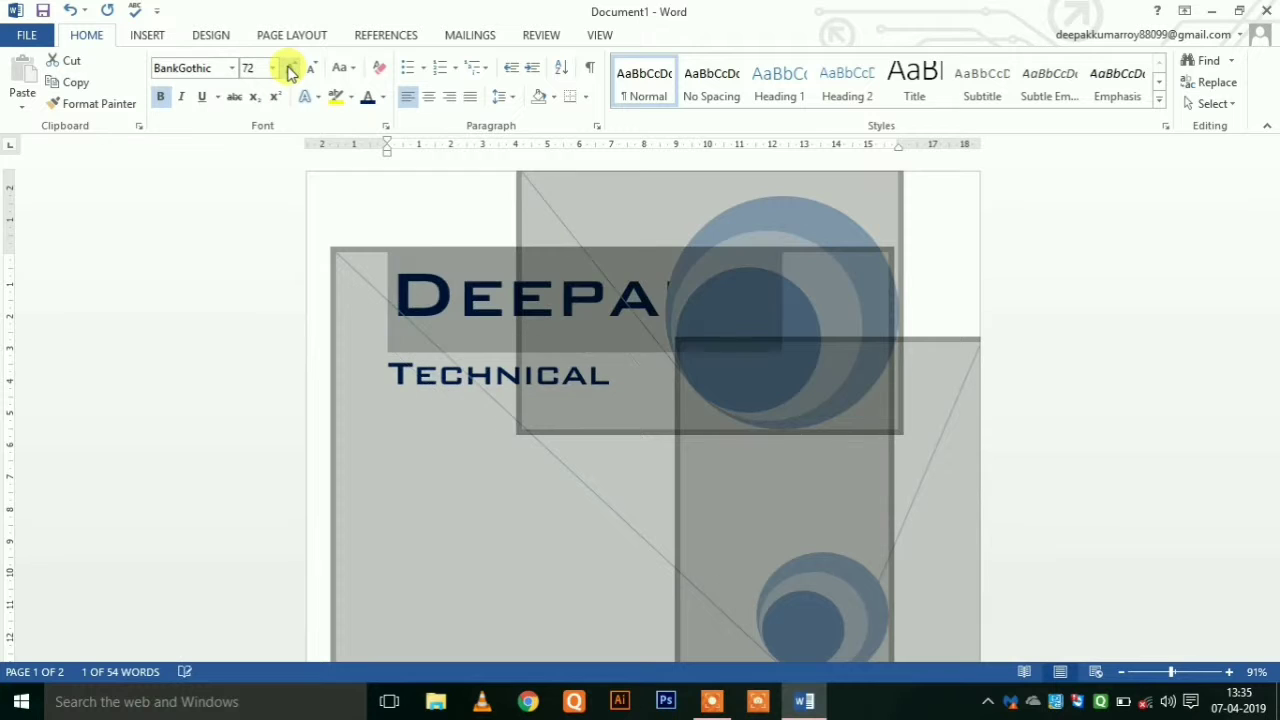
pyautogui.click(487, 432)
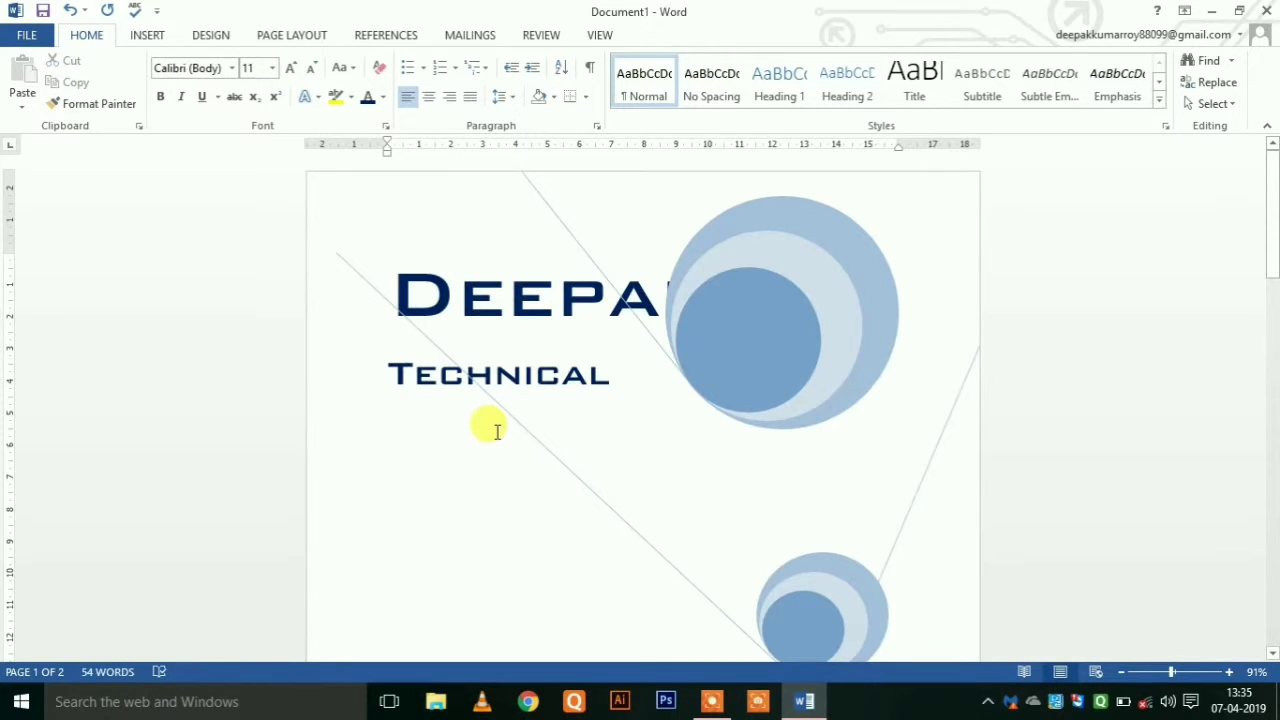
pyautogui.moveTo(390, 276)
pyautogui.mouseDown()
pyautogui.moveTo(578, 321)
pyautogui.moveTo(676, 307)
pyautogui.mouseUp()
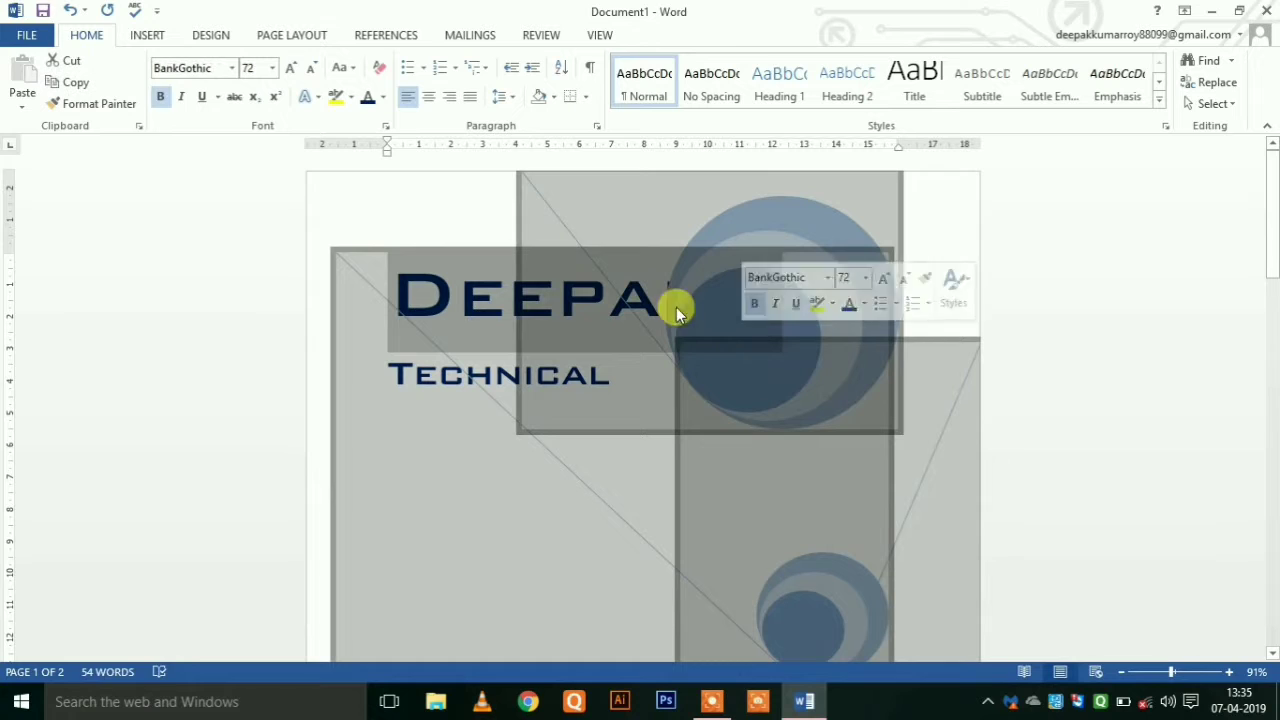
pyautogui.click(349, 70)
pyautogui.click(312, 70)
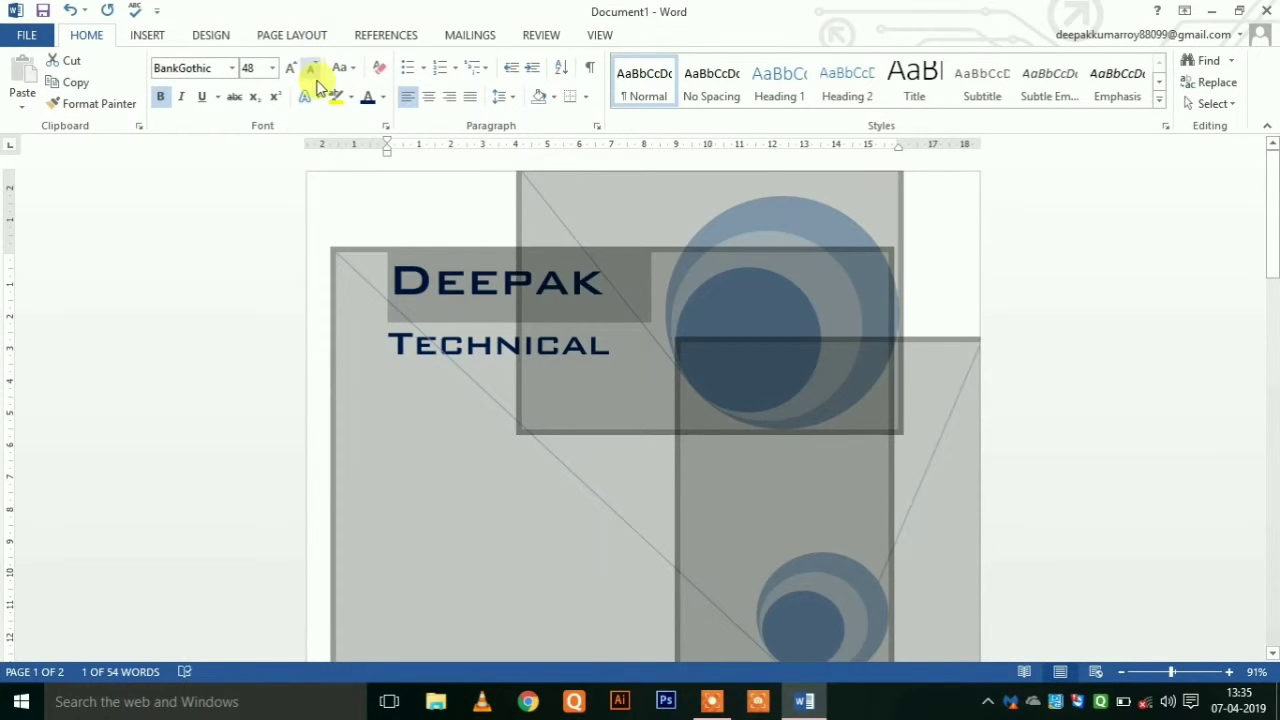
pyautogui.click(447, 379)
pyautogui.click(737, 361)
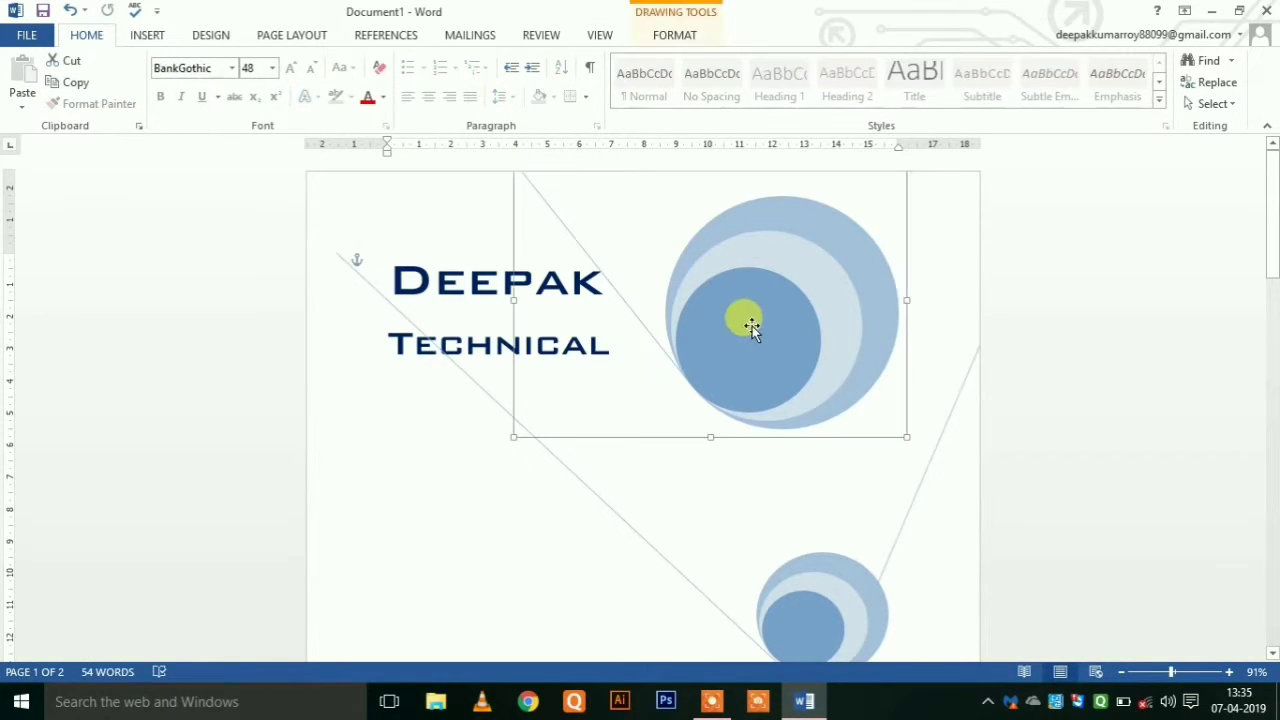
# Fill the inner top-right circle with red
pyautogui.click(749, 334)
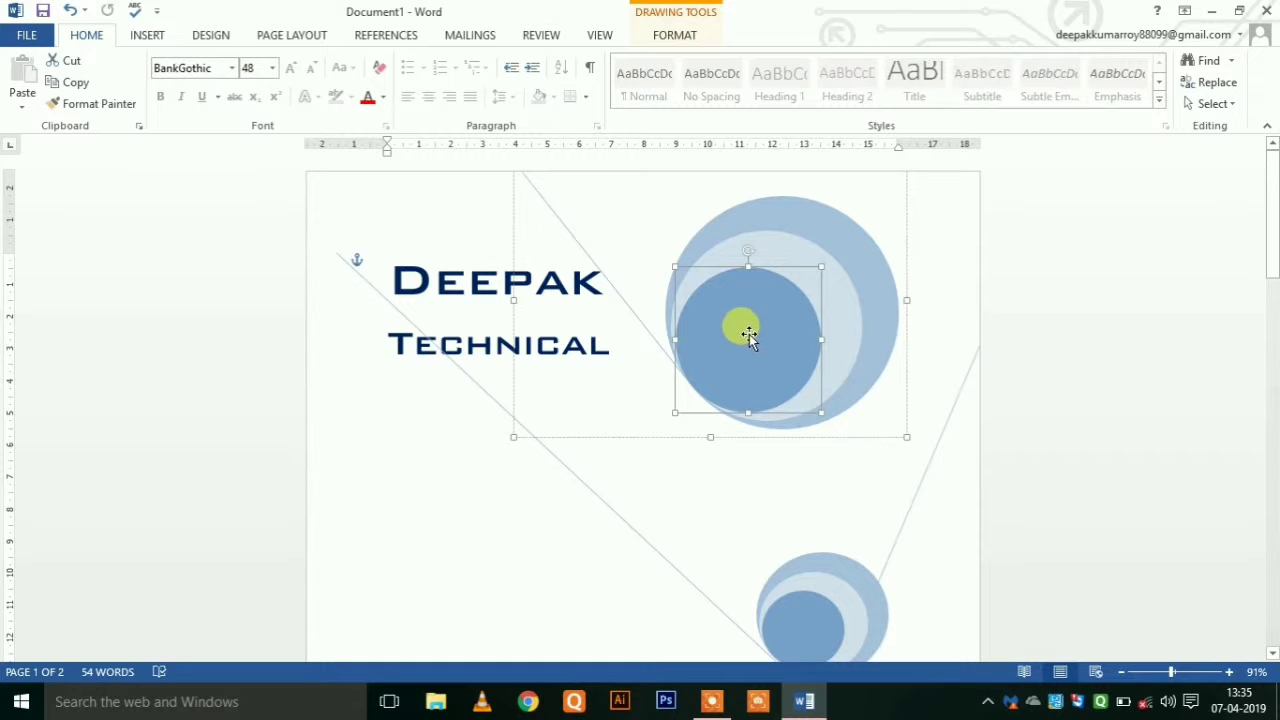
pyautogui.click(675, 35)
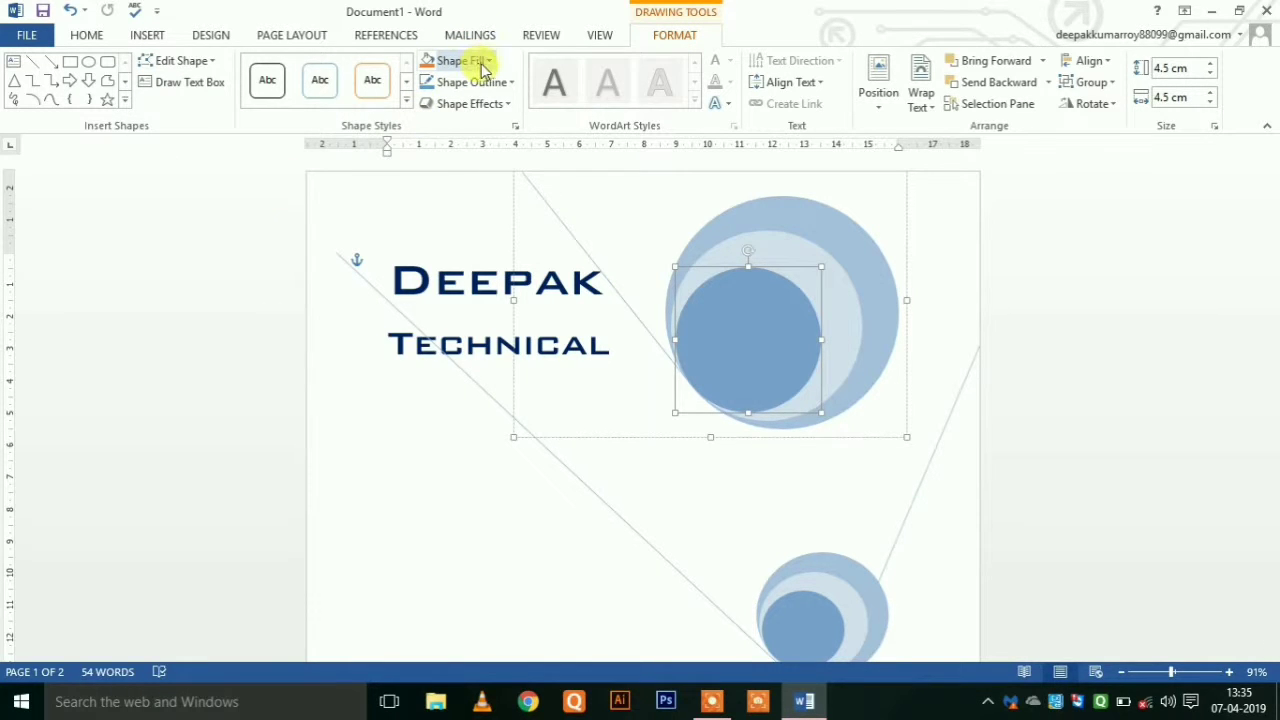
pyautogui.click(406, 101)
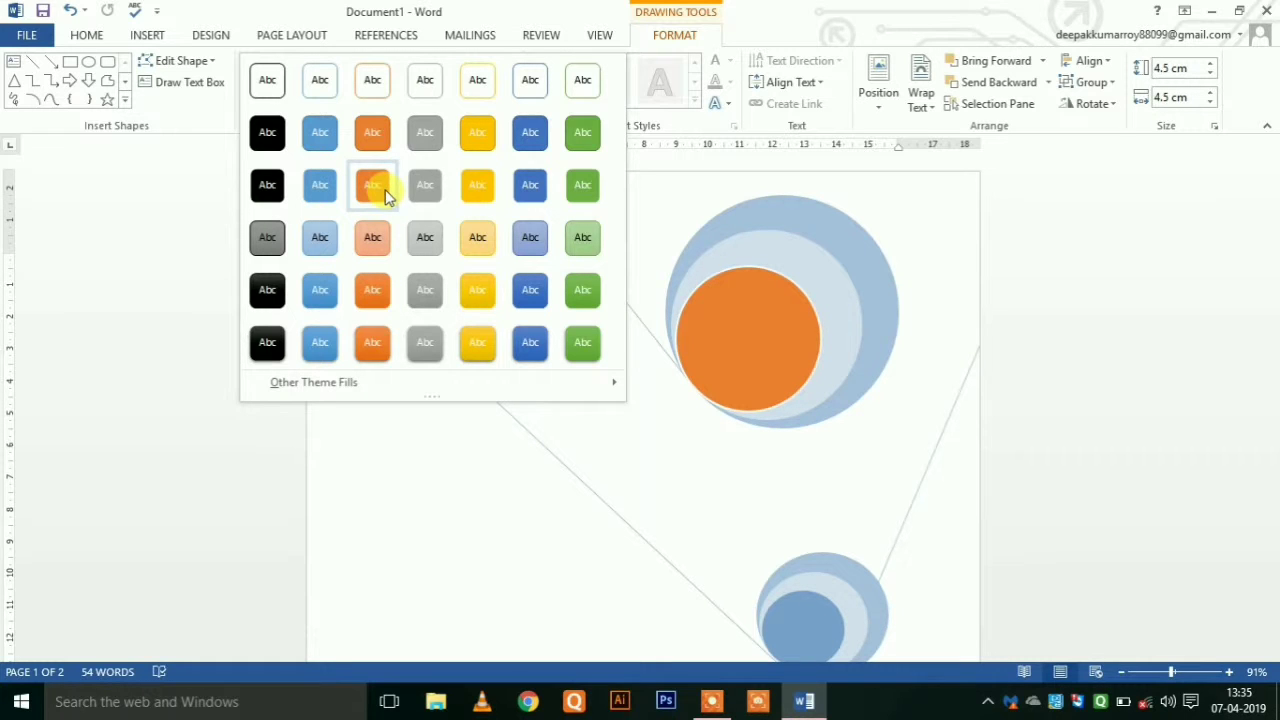
pyautogui.click(529, 184)
pyautogui.click(489, 62)
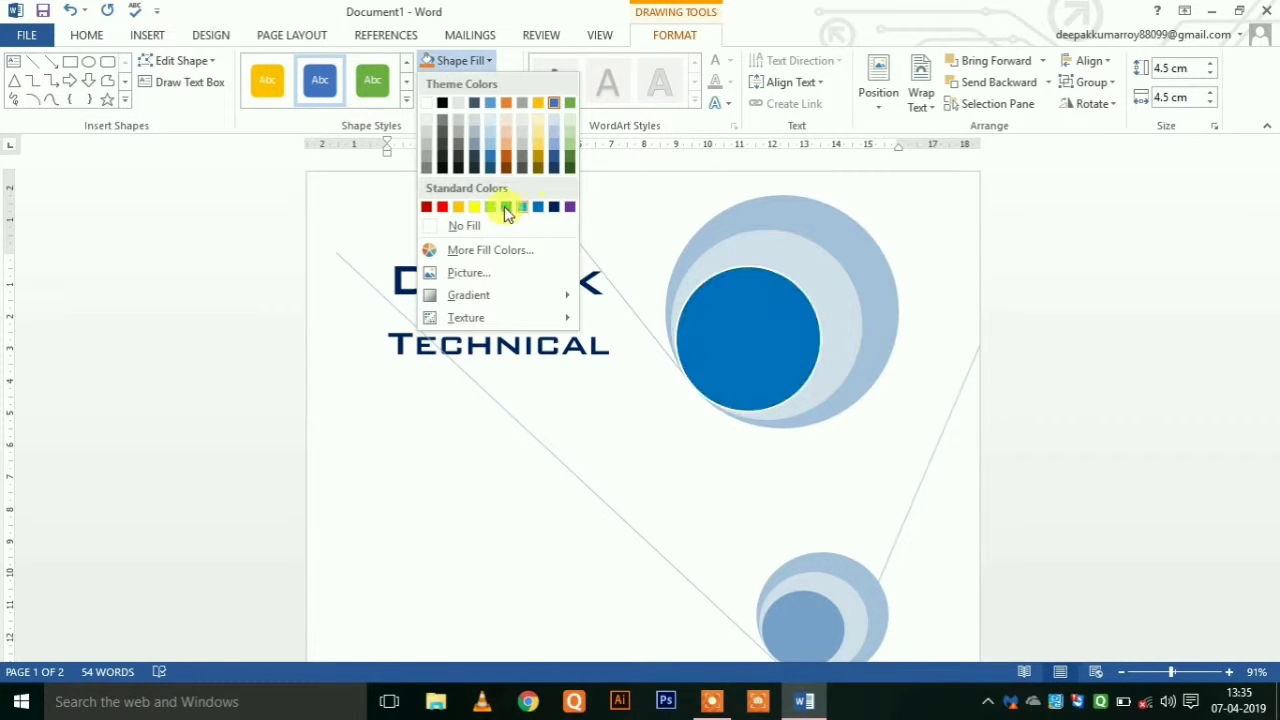
pyautogui.click(447, 206)
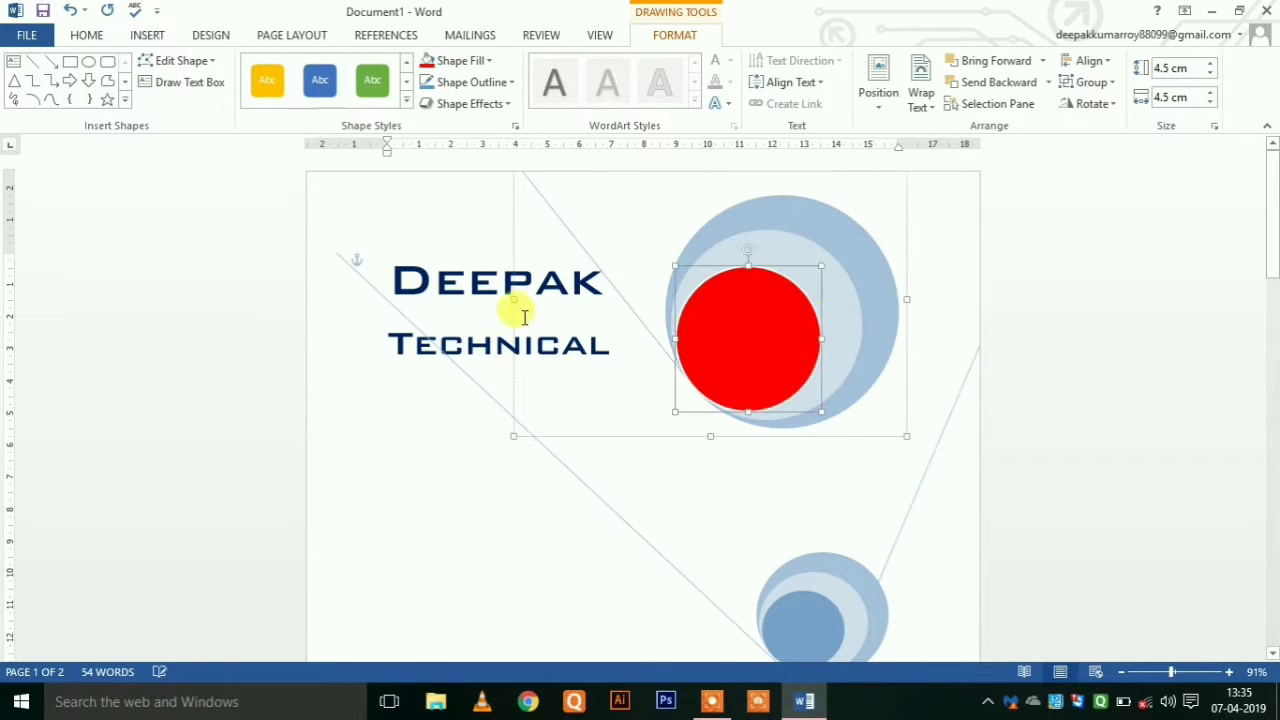
# Make the middle circle gold with a yellow fill
pyautogui.click(798, 250)
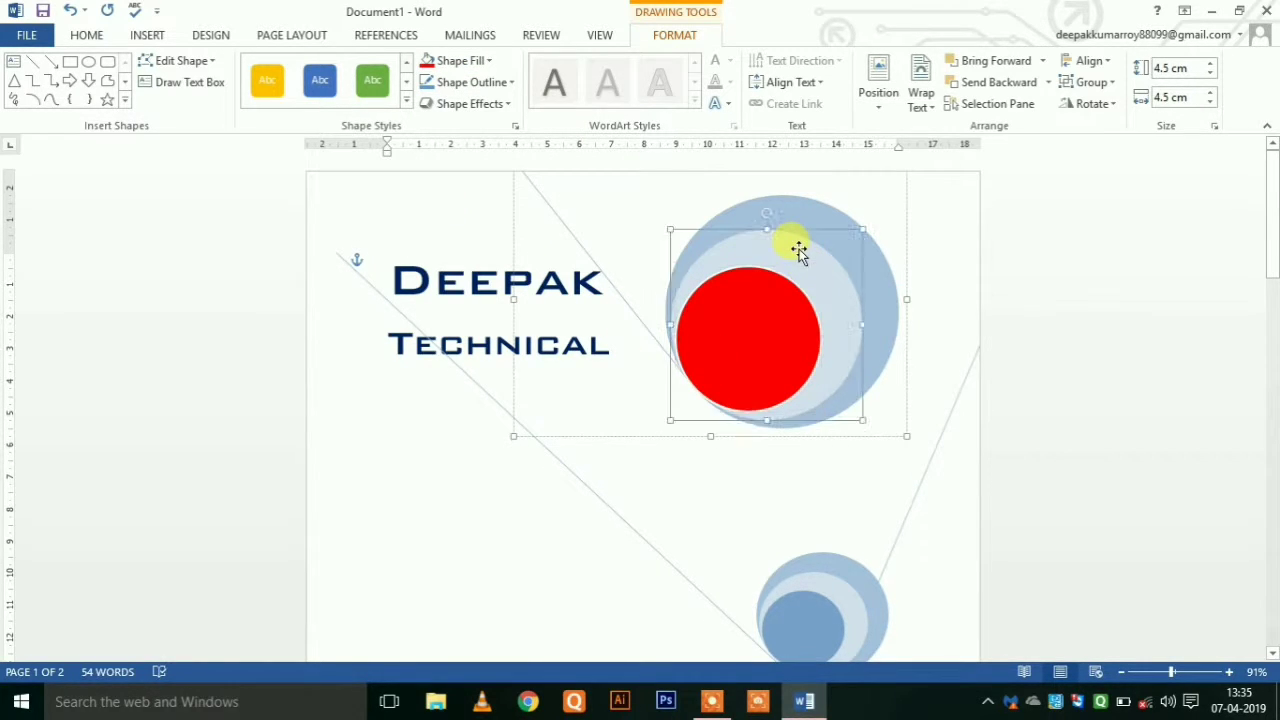
pyautogui.click(267, 80)
pyautogui.click(476, 63)
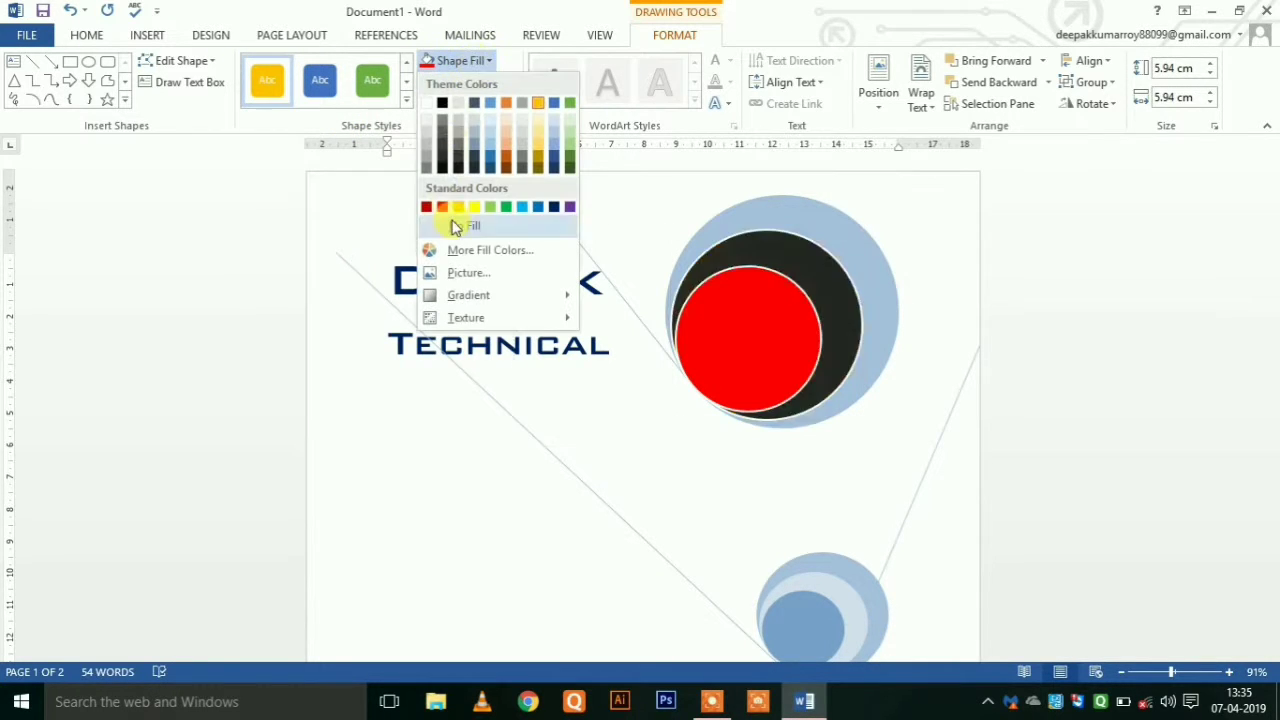
pyautogui.click(476, 206)
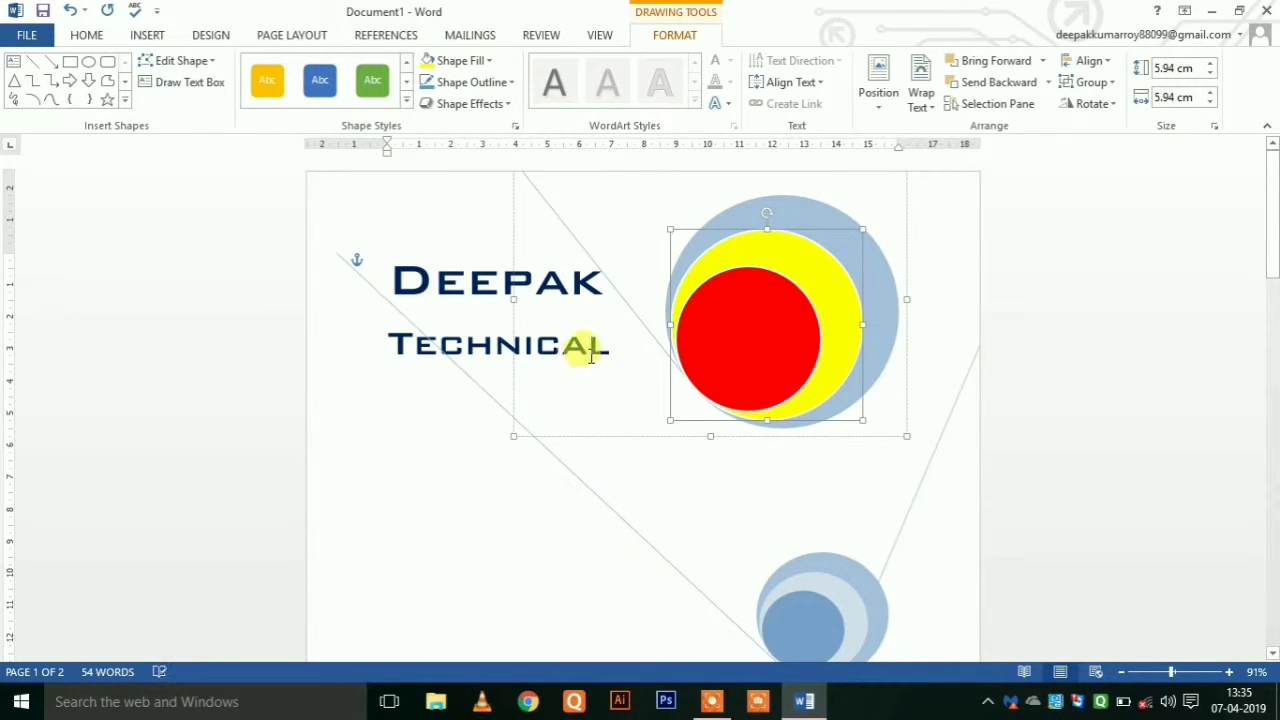
pyautogui.click(267, 80)
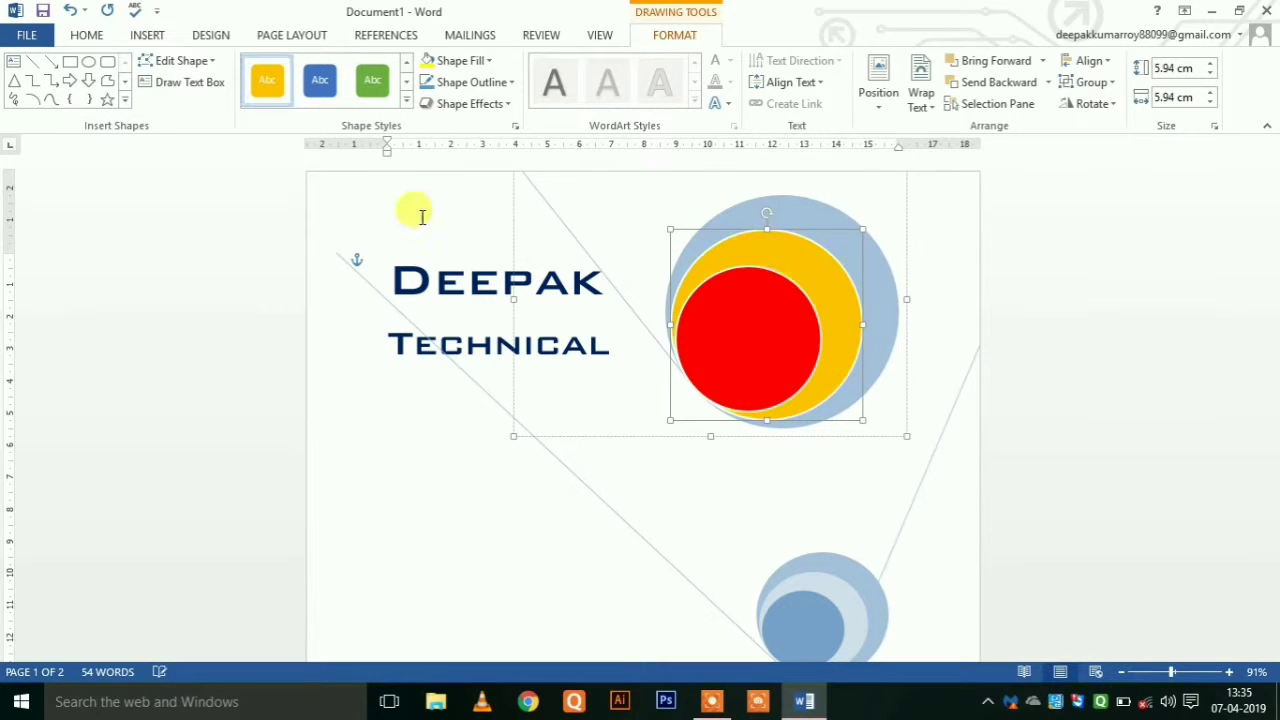
# Fill the outer circle with dark navy
pyautogui.click(825, 213)
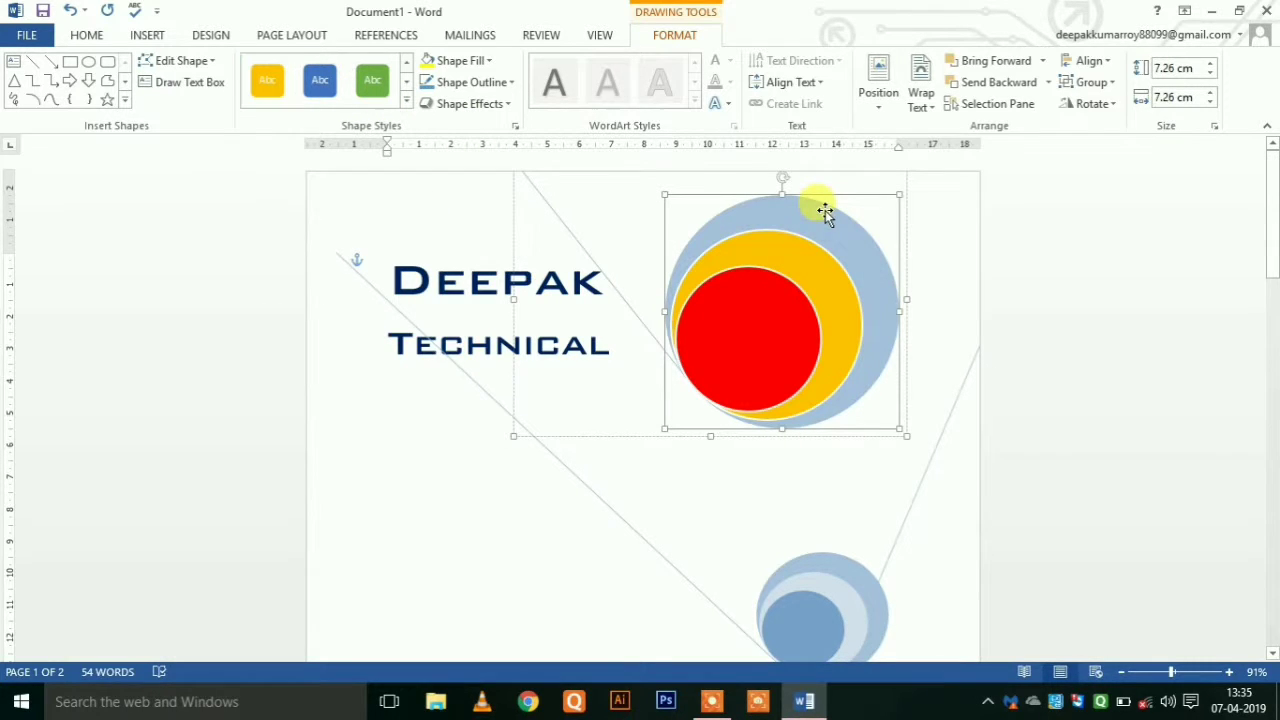
pyautogui.click(372, 80)
pyautogui.click(478, 60)
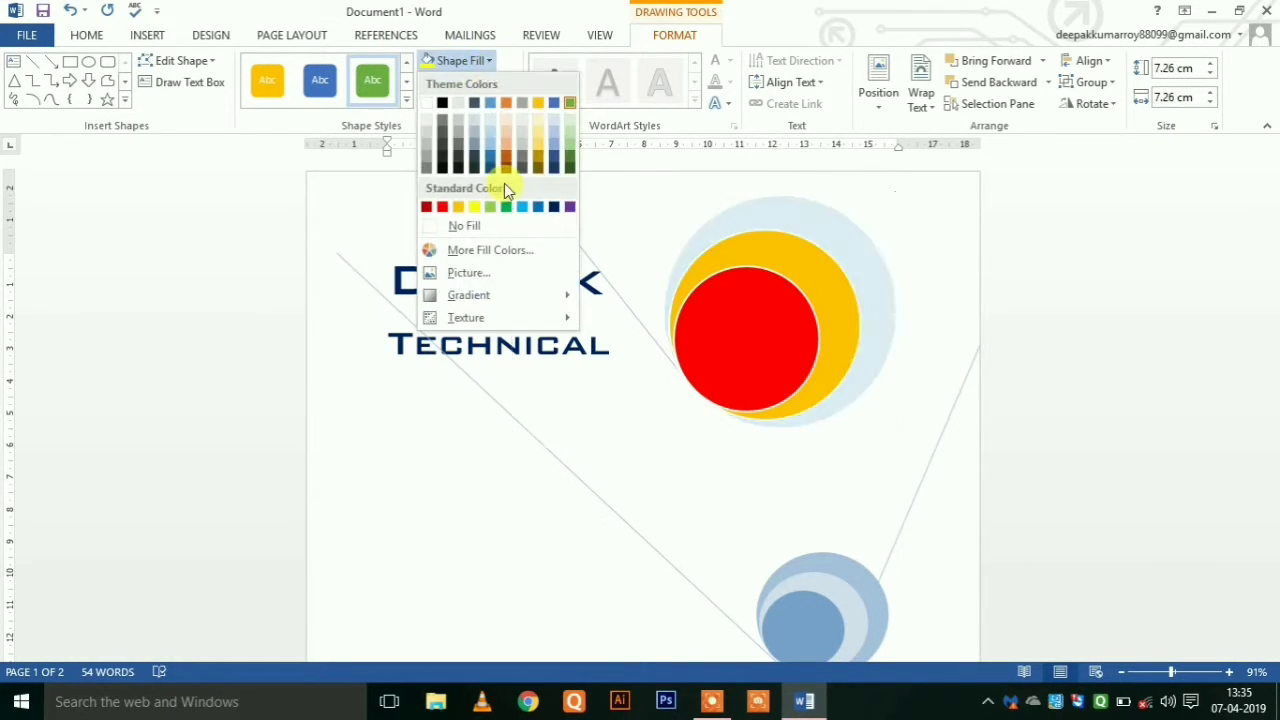
pyautogui.click(554, 207)
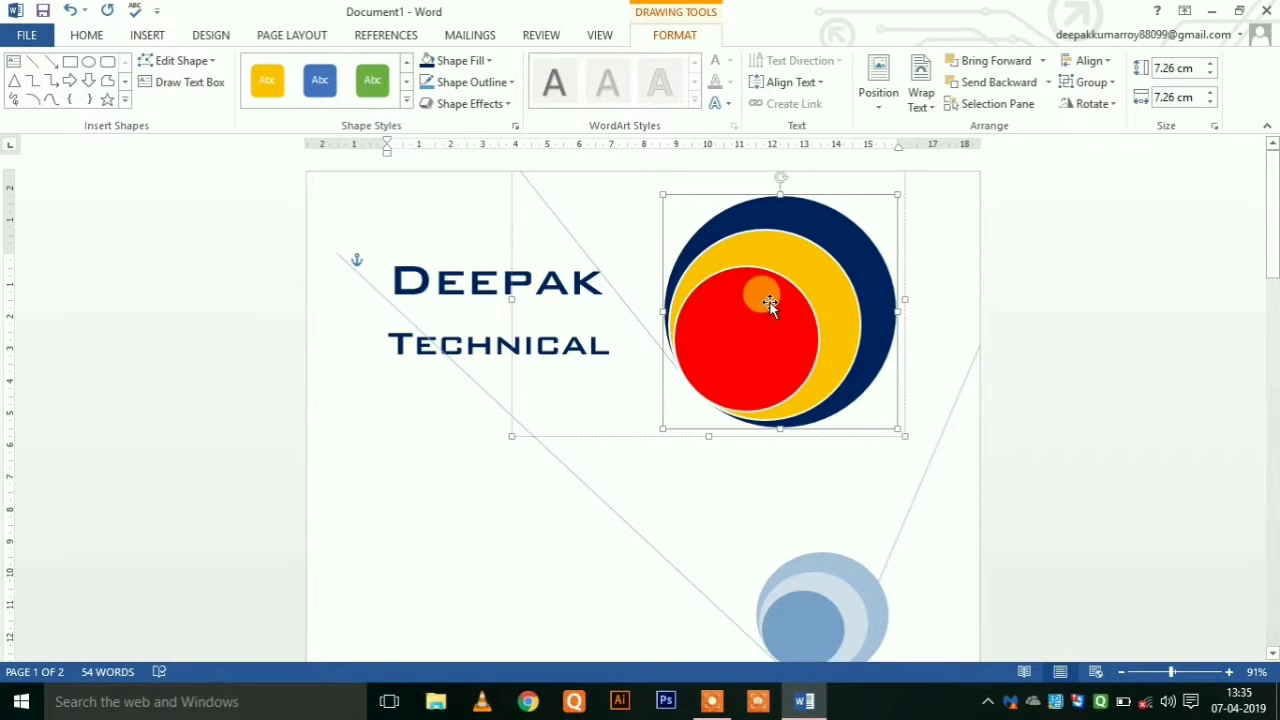
# Select the large circle beside the title and fill it red
pyautogui.scroll(-2, 674, 478)
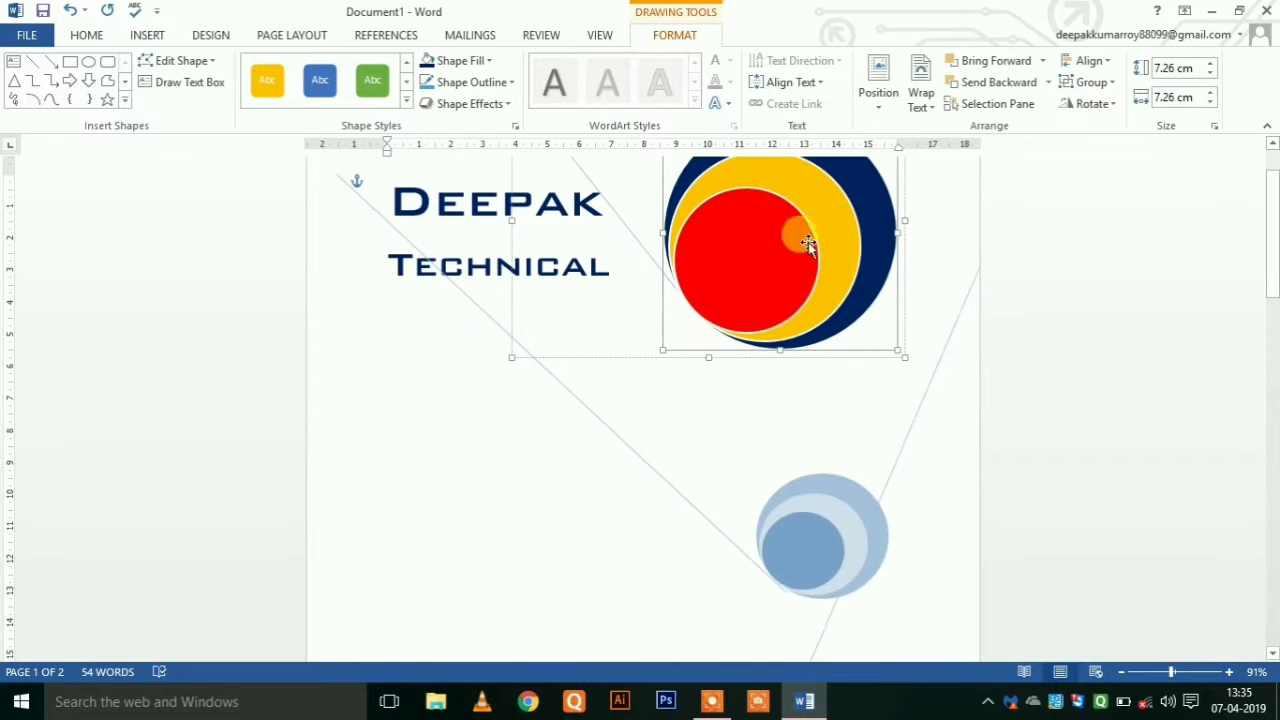
pyautogui.click(822, 553)
pyautogui.click(803, 548)
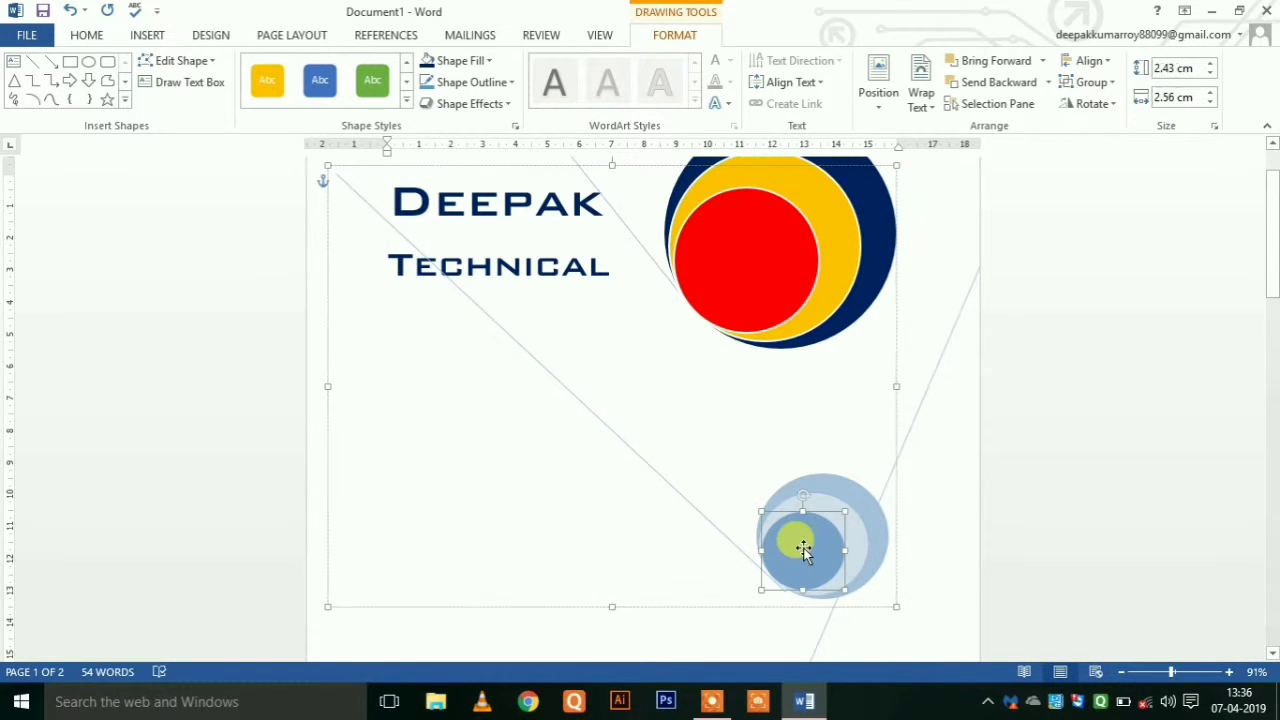
pyautogui.scroll(-5, 803, 548)
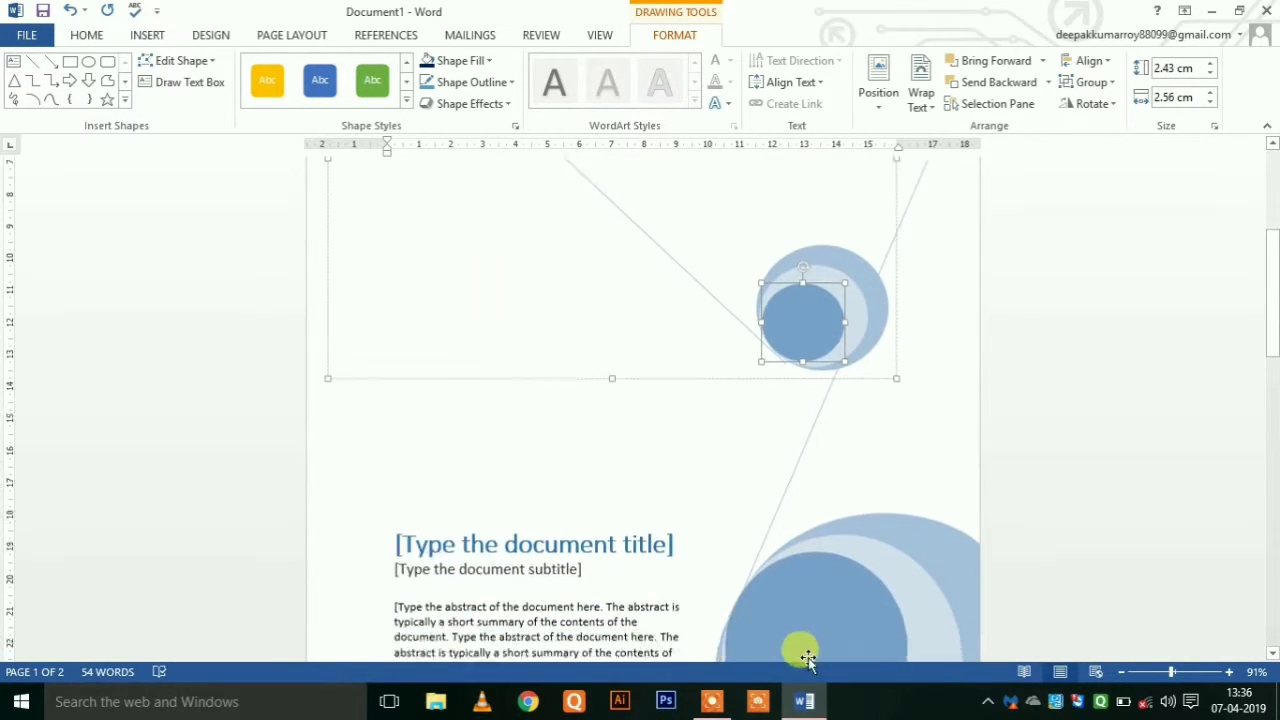
pyautogui.scroll(-2, 803, 548)
pyautogui.click(802, 555)
pyautogui.click(792, 534)
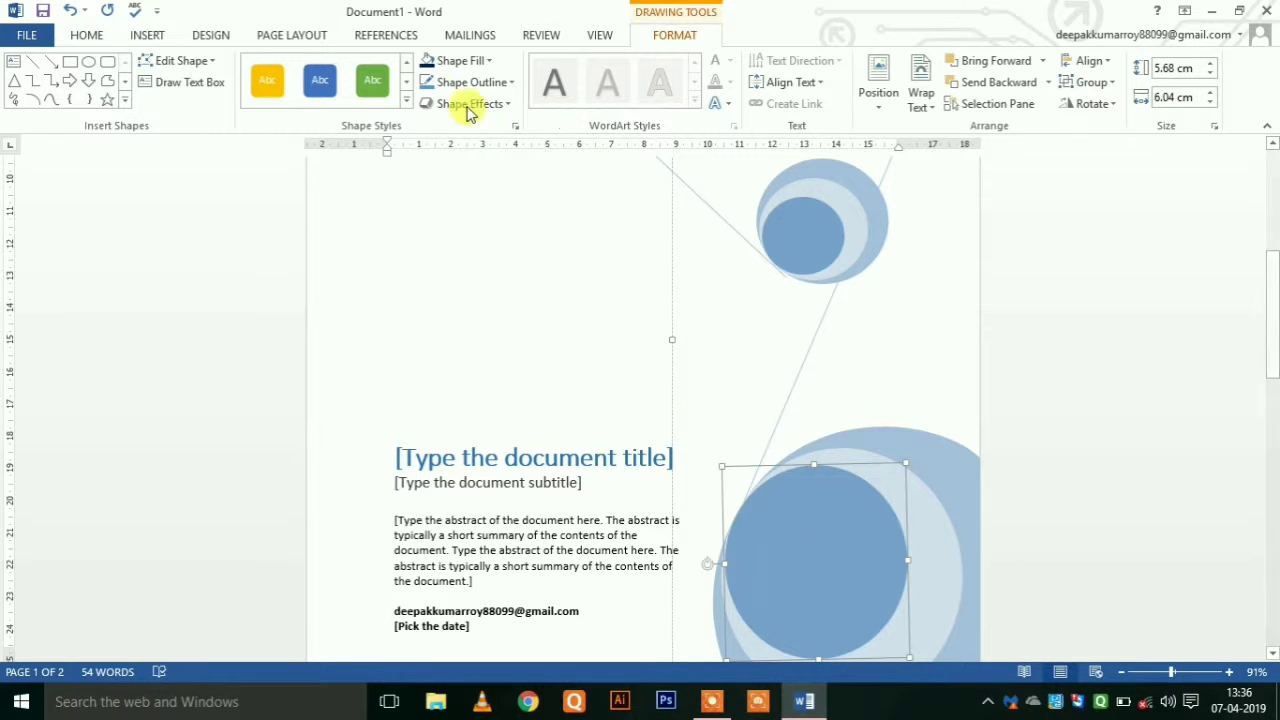
pyautogui.click(320, 80)
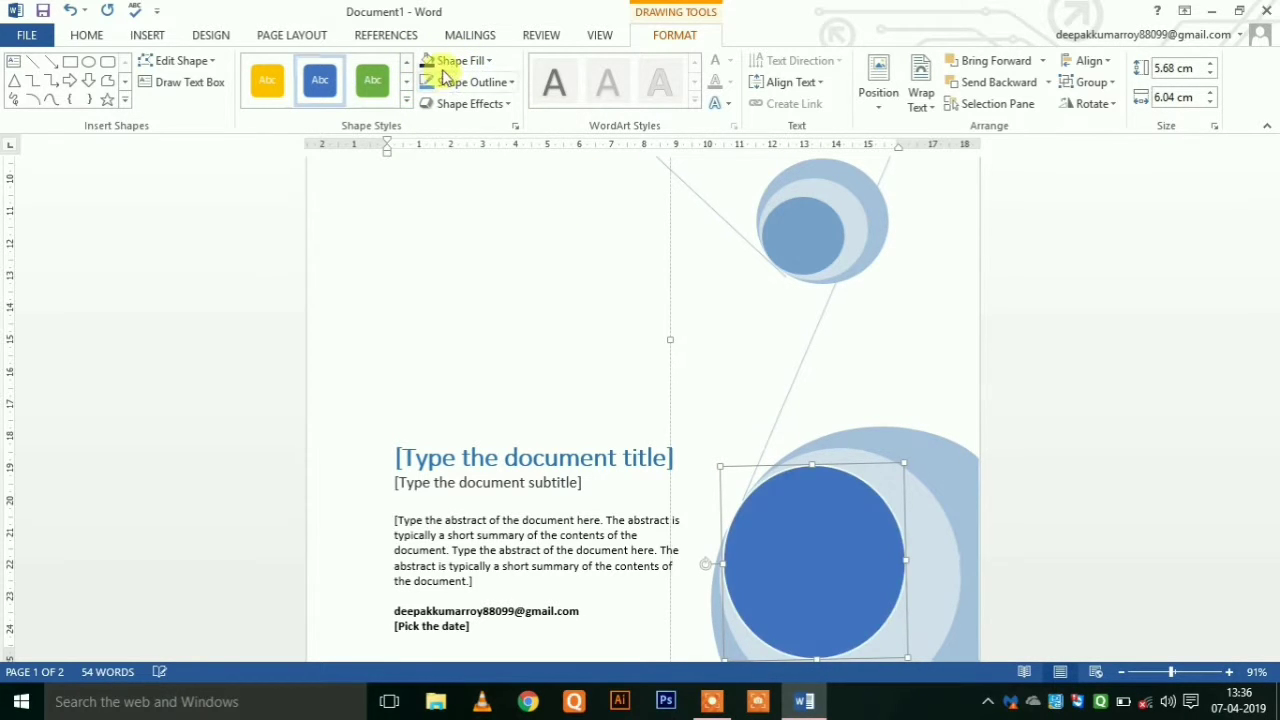
pyautogui.click(460, 60)
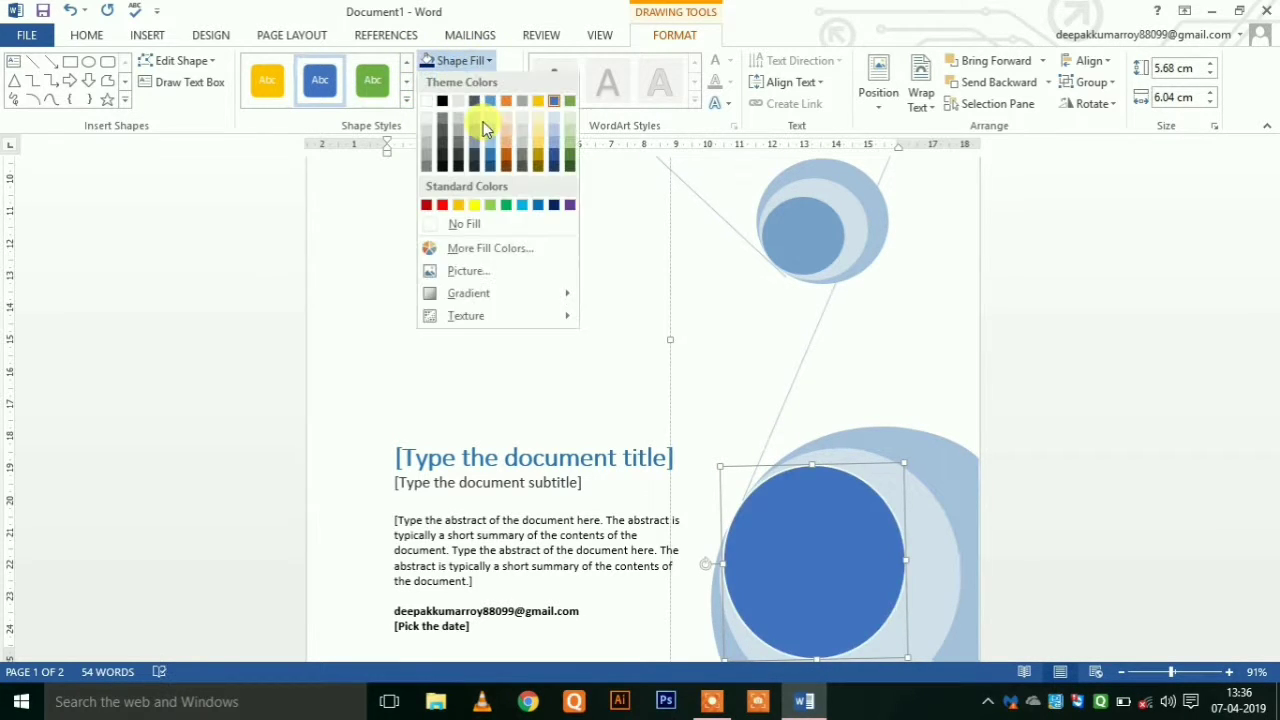
pyautogui.click(443, 207)
# Make the circle behind it gold and the outer ring navy
pyautogui.click(931, 556)
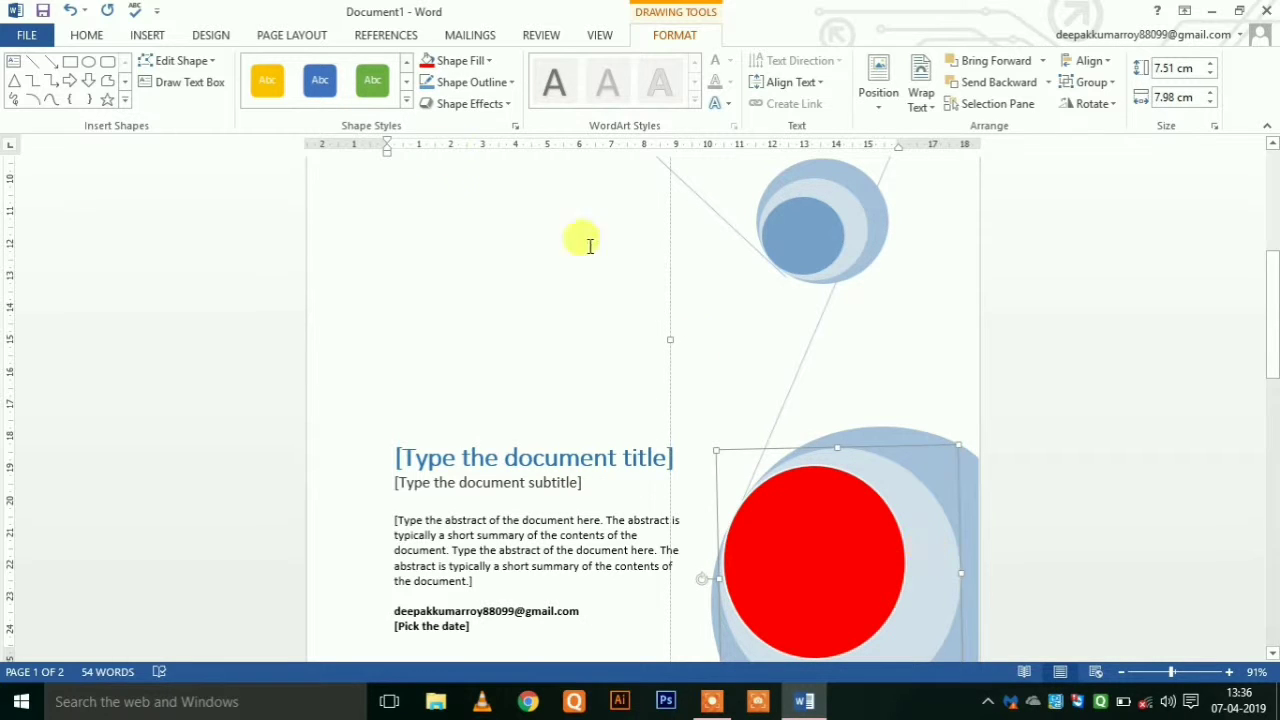
pyautogui.click(280, 88)
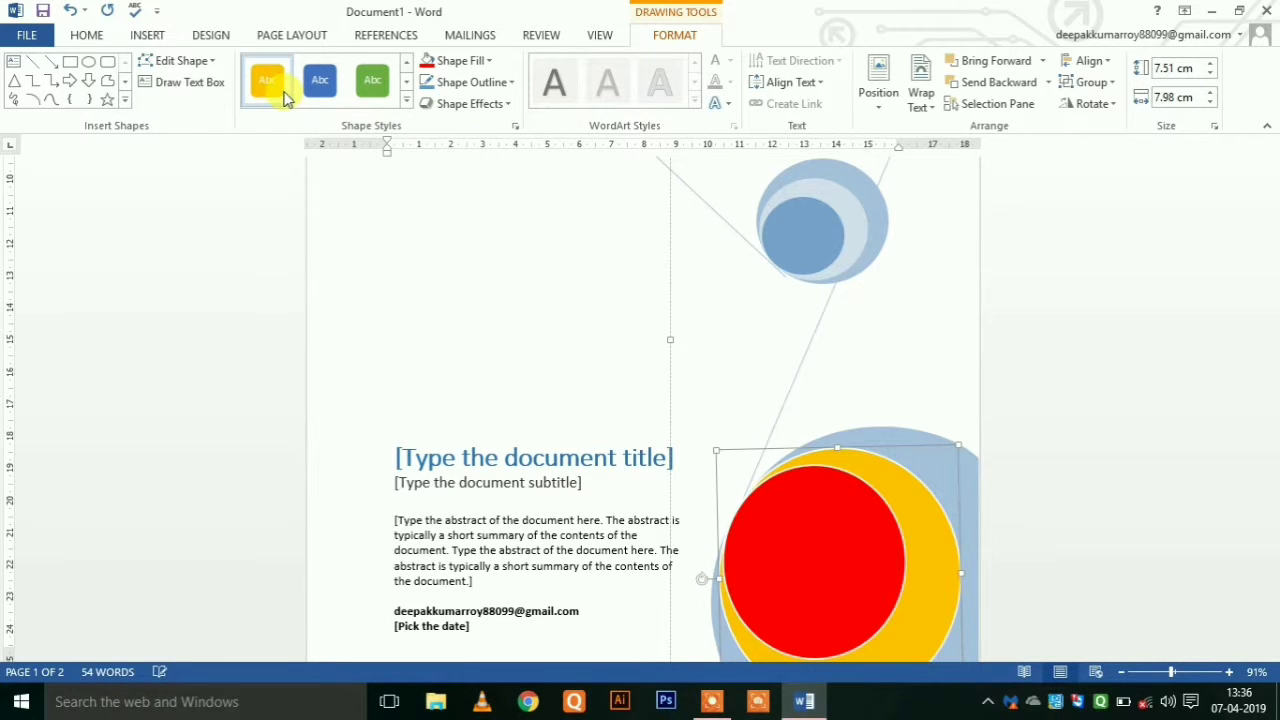
pyautogui.click(895, 432)
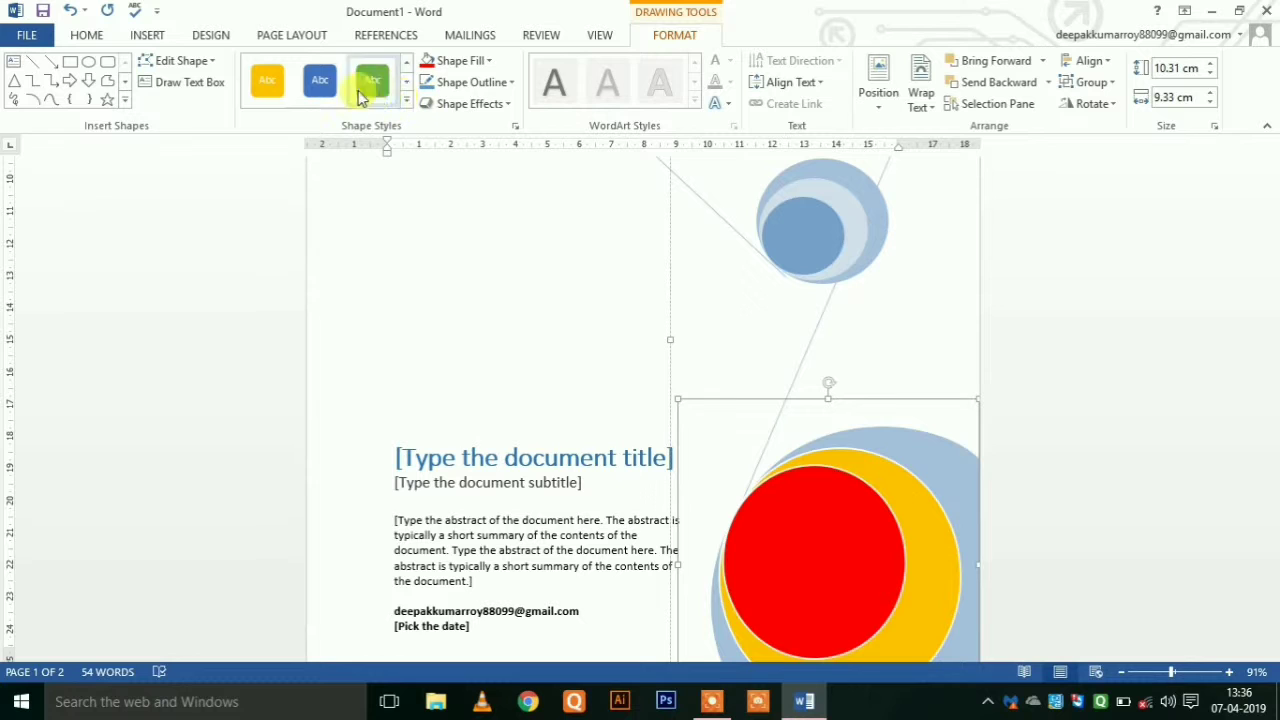
pyautogui.click(320, 80)
pyautogui.click(486, 60)
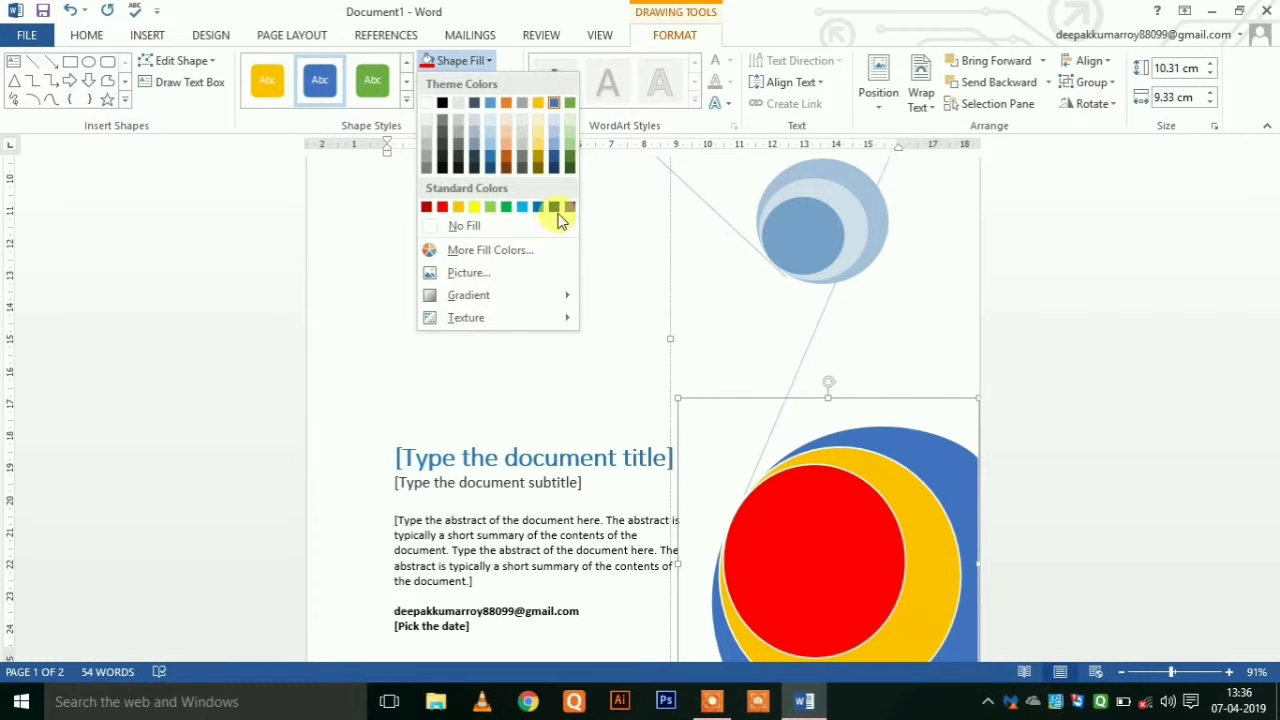
pyautogui.click(555, 209)
pyautogui.scroll(5, 628, 337)
# Fill the small graphic's innermost circle with dark navy
pyautogui.scroll(-2, 632, 340)
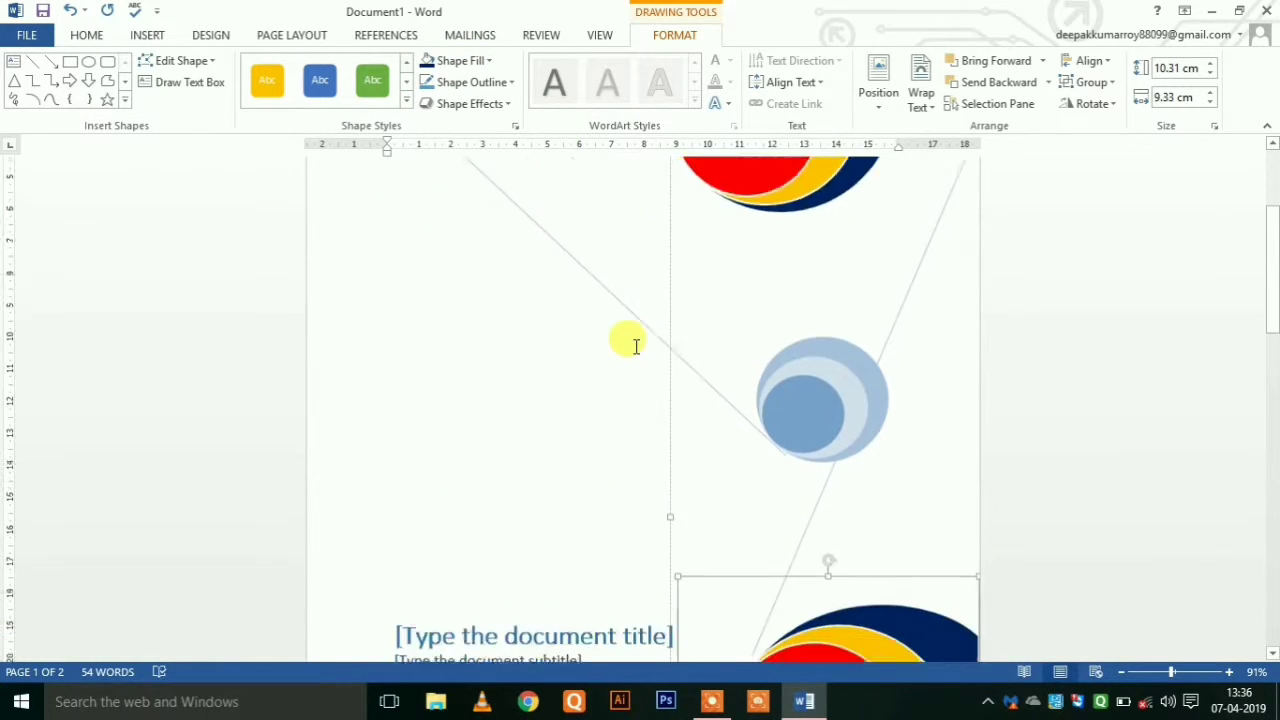
pyautogui.scroll(-1, 636, 346)
pyautogui.click(800, 354)
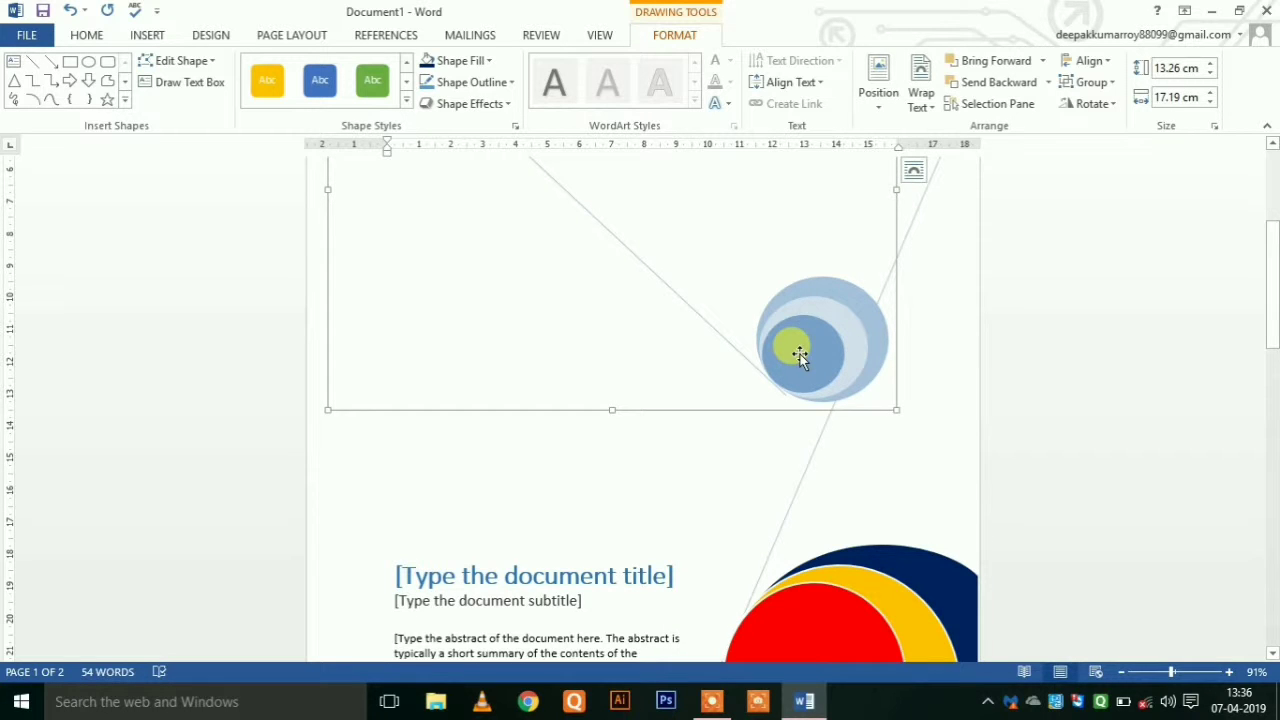
pyautogui.click(800, 354)
pyautogui.click(322, 88)
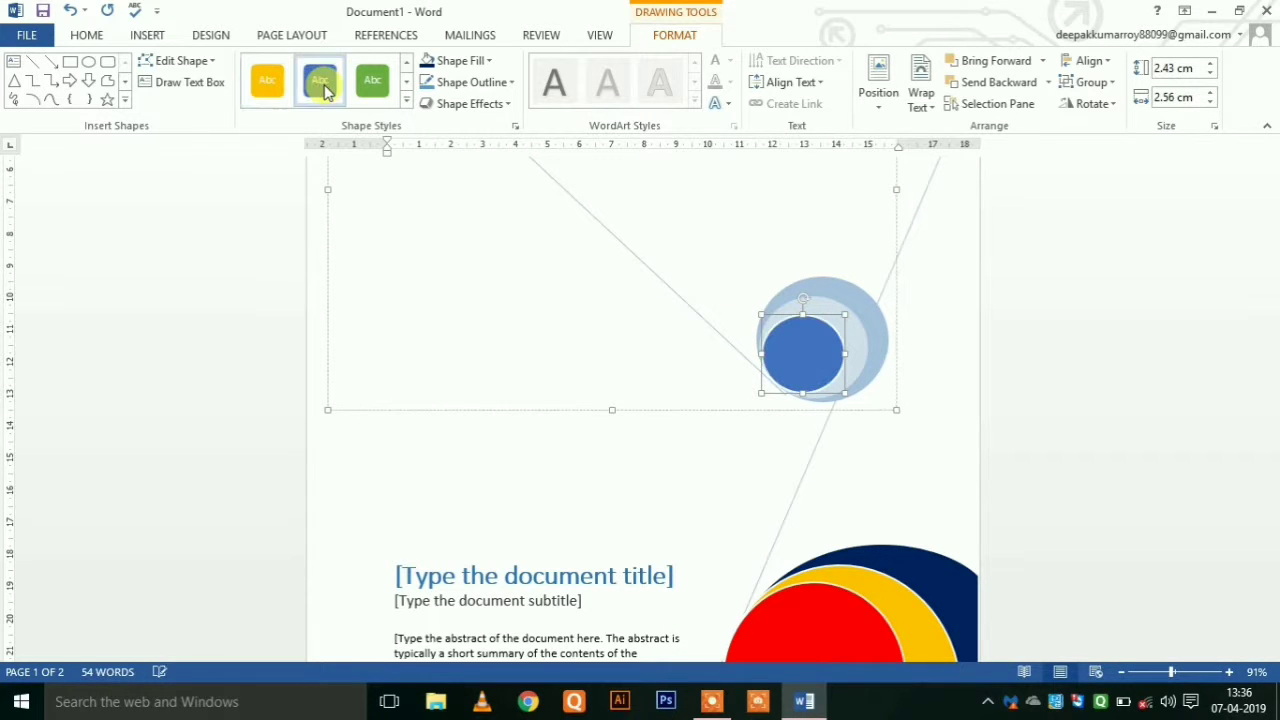
pyautogui.click(477, 60)
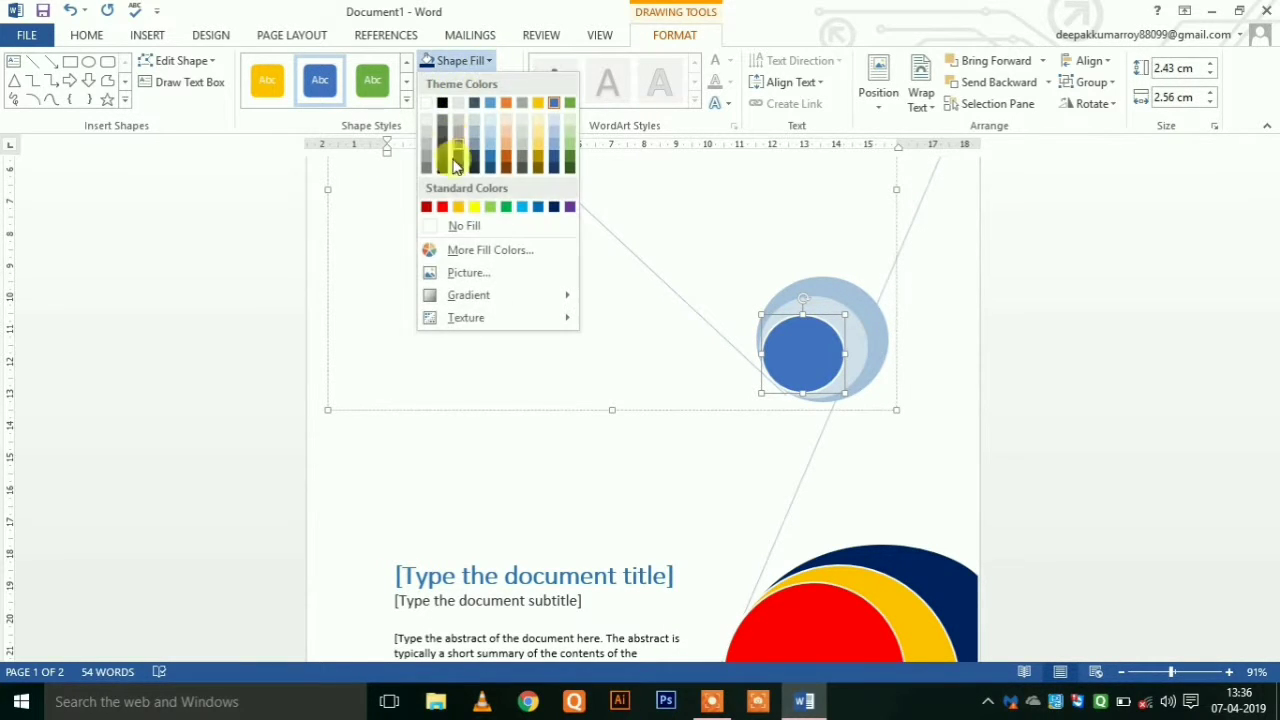
pyautogui.click(555, 208)
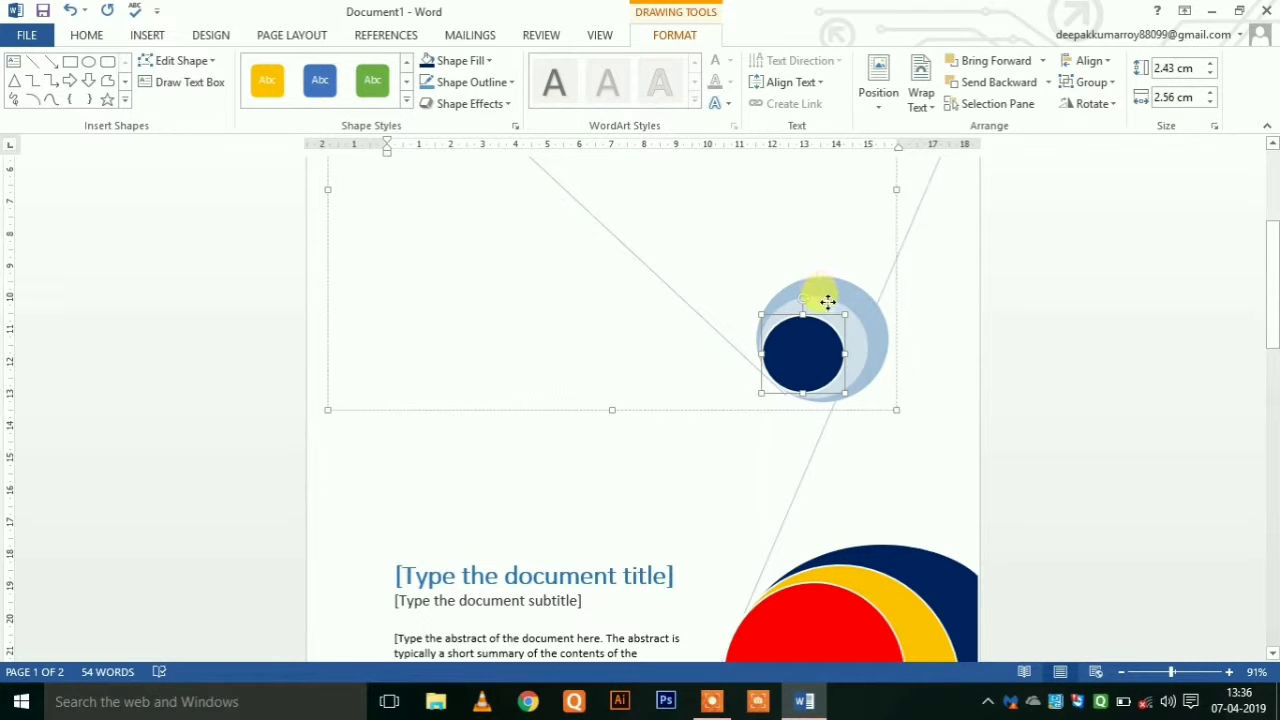
# Make the middle ring yellow-orange and the outer ring red
pyautogui.click(267, 80)
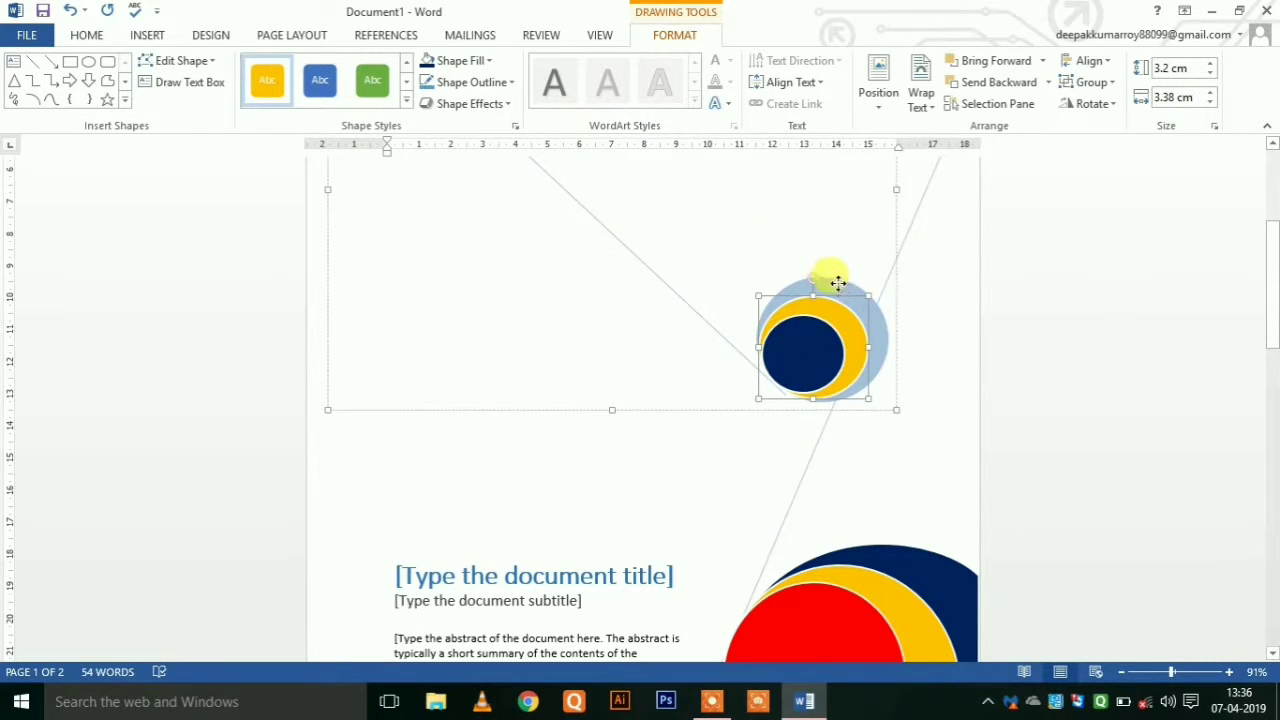
pyautogui.moveTo(838, 283); pyautogui.dragTo(838, 283)
pyautogui.click(320, 80)
pyautogui.click(489, 68)
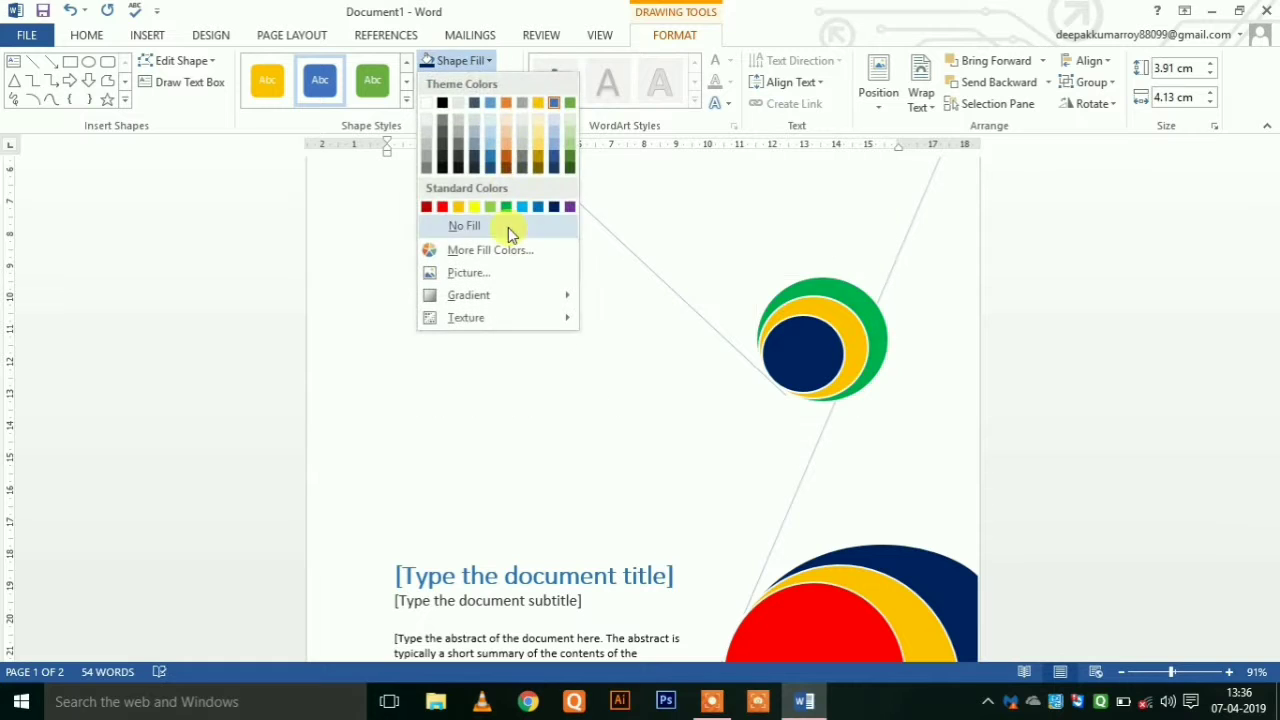
pyautogui.click(443, 206)
pyautogui.click(565, 350)
# Replace the [Type the document title] placeholder with the title 'VCI Rosera'
pyautogui.scroll(3, 565, 350)
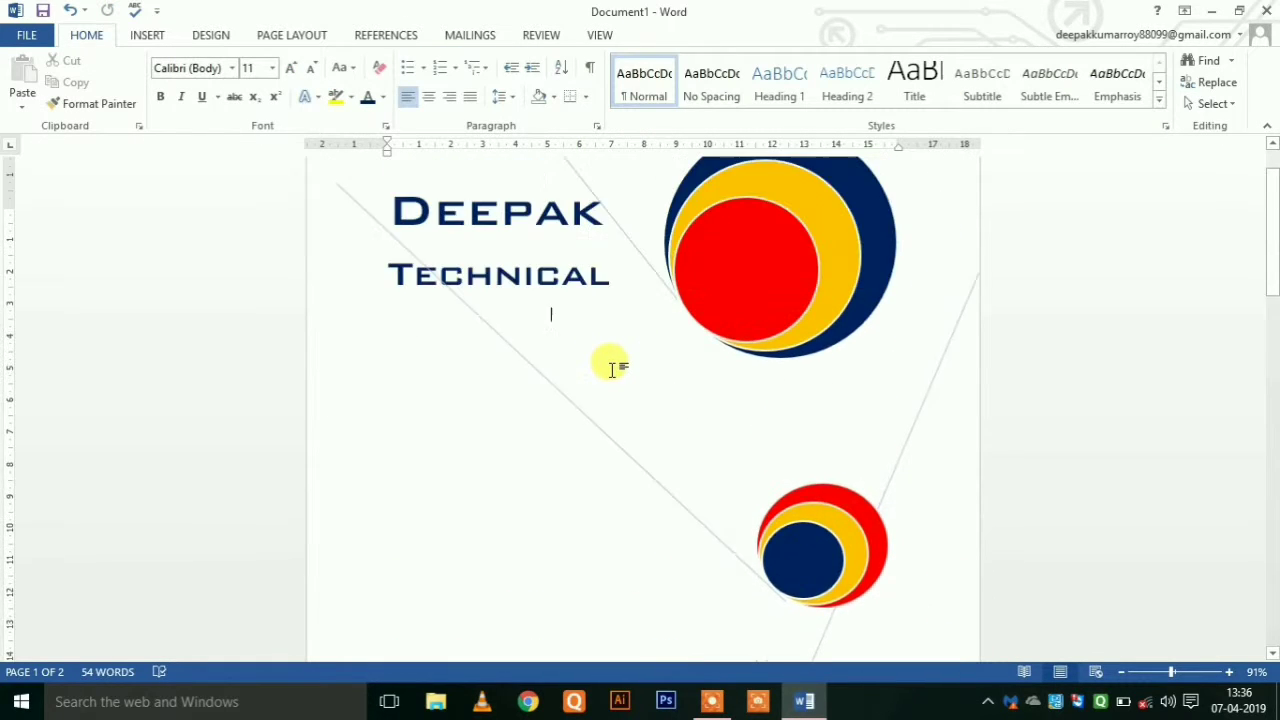
pyautogui.scroll(-3, 565, 350)
pyautogui.scroll(-4, 565, 350)
pyautogui.scroll(-3, 573, 452)
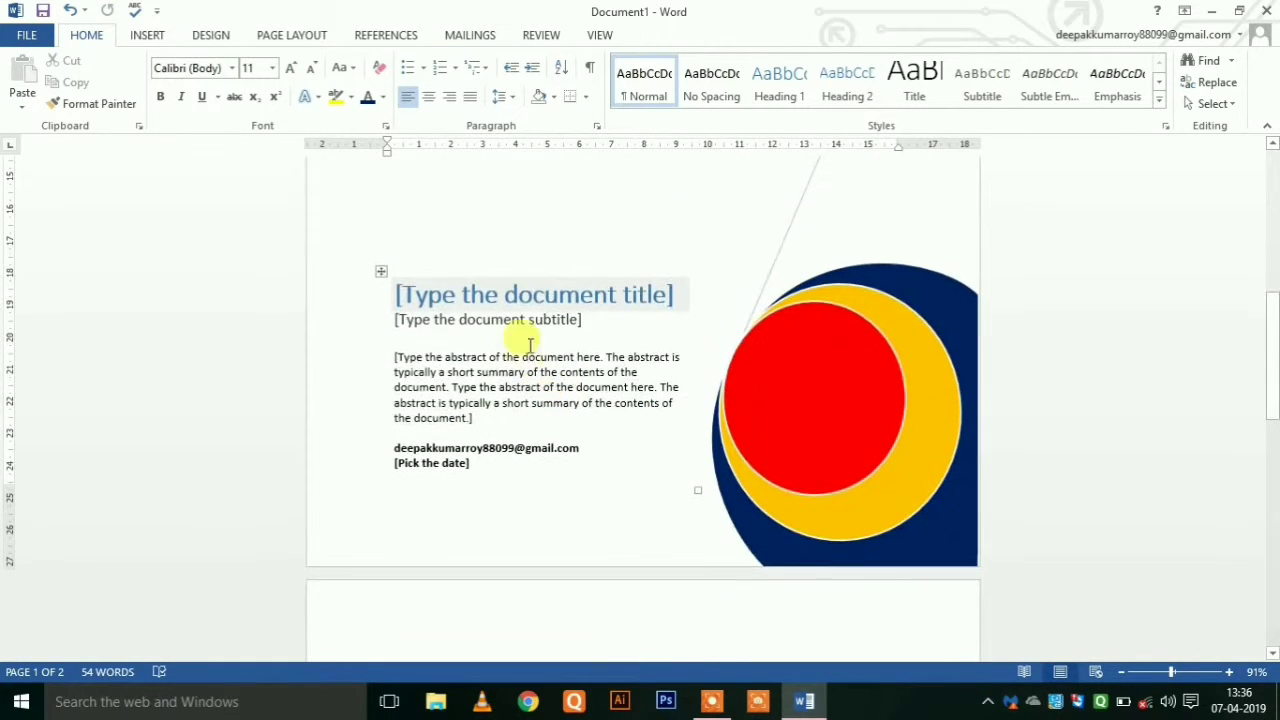
pyautogui.click(523, 294)
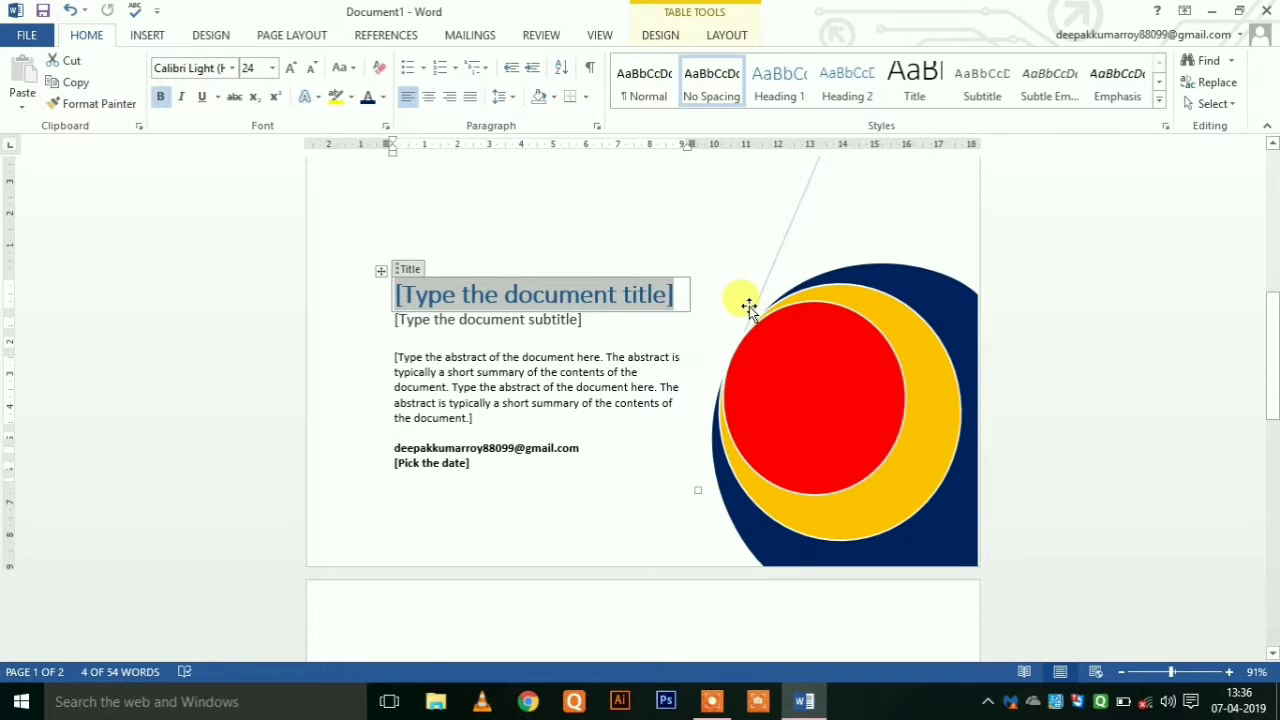
pyautogui.write('VCI Rosera')
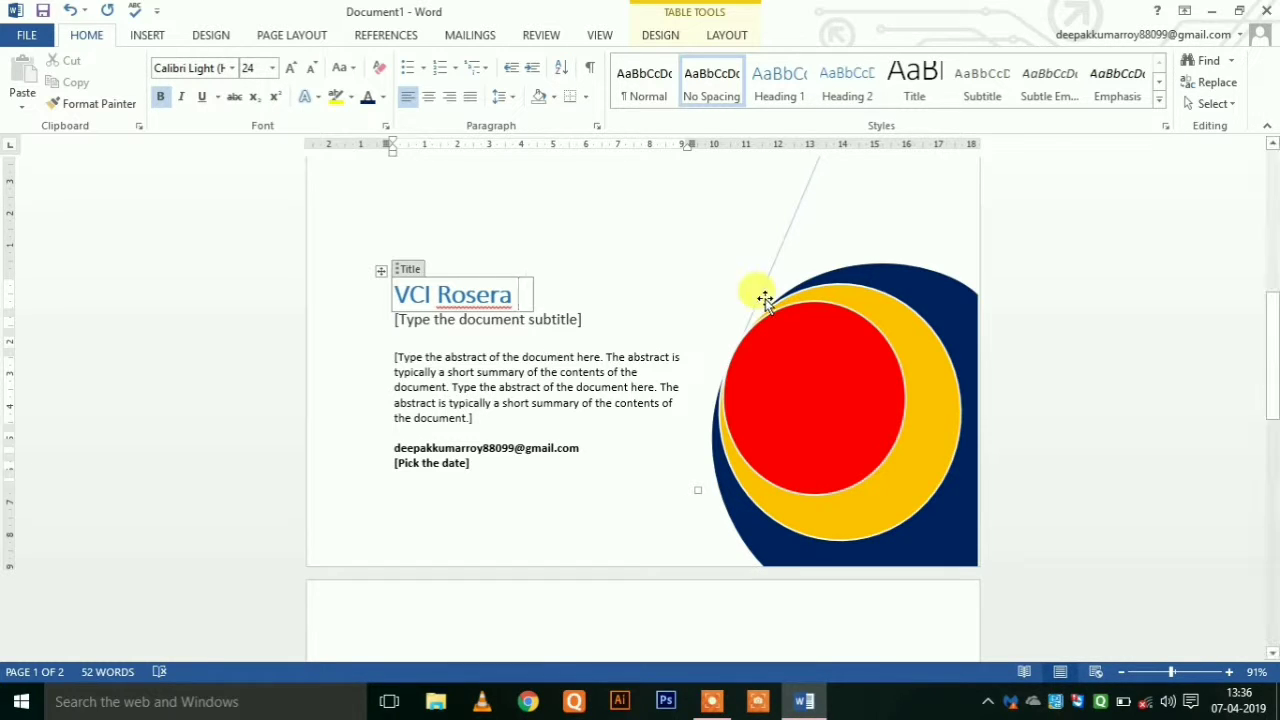
pyautogui.click(543, 427)
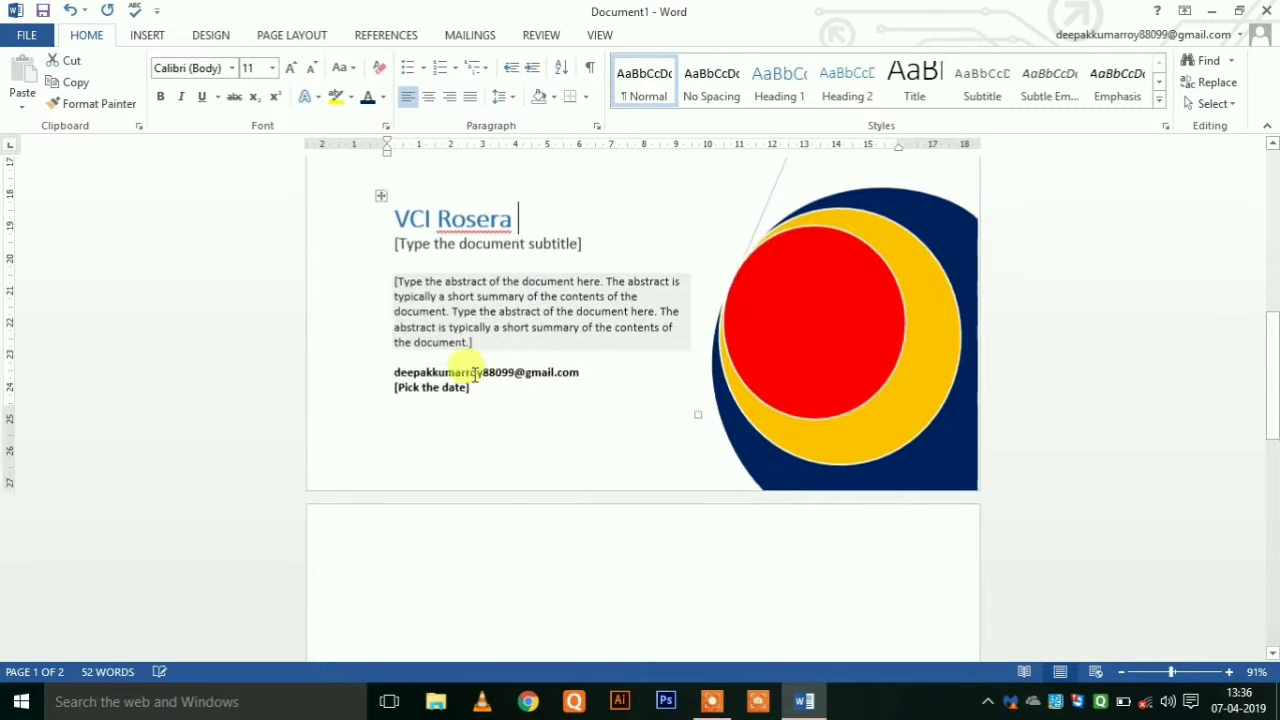
# Grow the font of the abstract, author and date block twice, to 14 pt
pyautogui.click(367, 352)
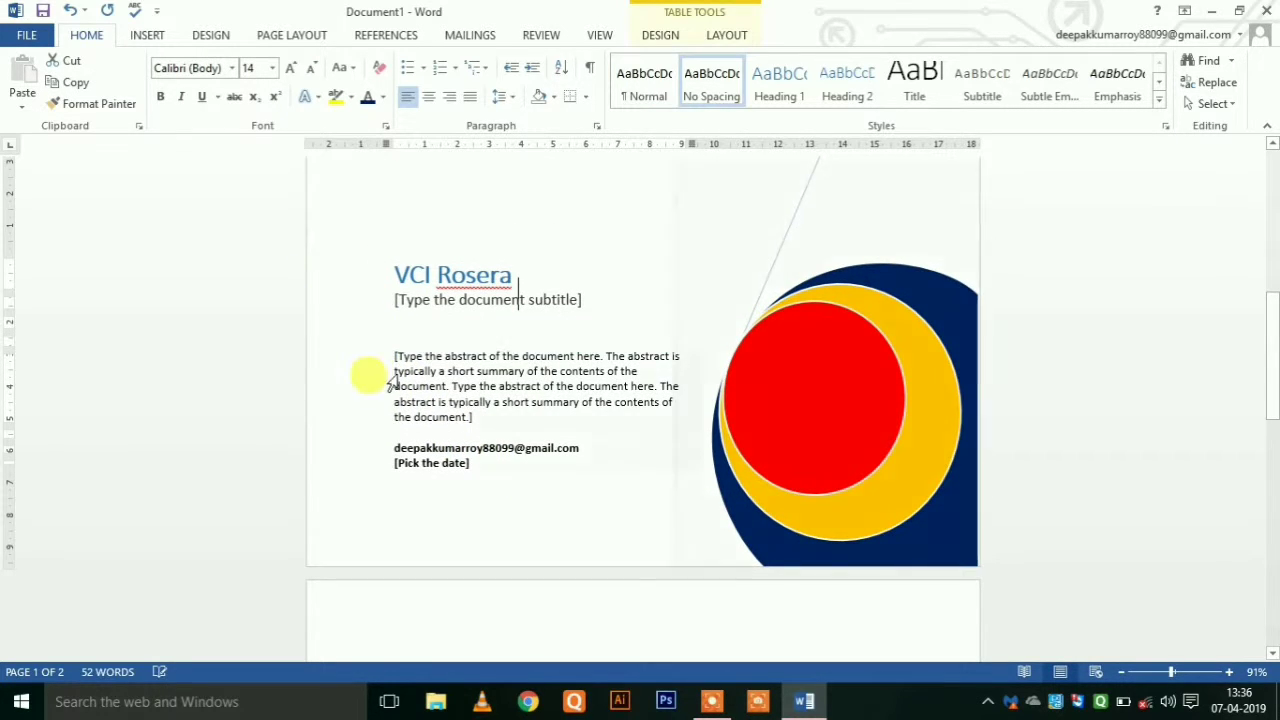
pyautogui.moveTo(366, 371); pyautogui.dragTo(400, 357)
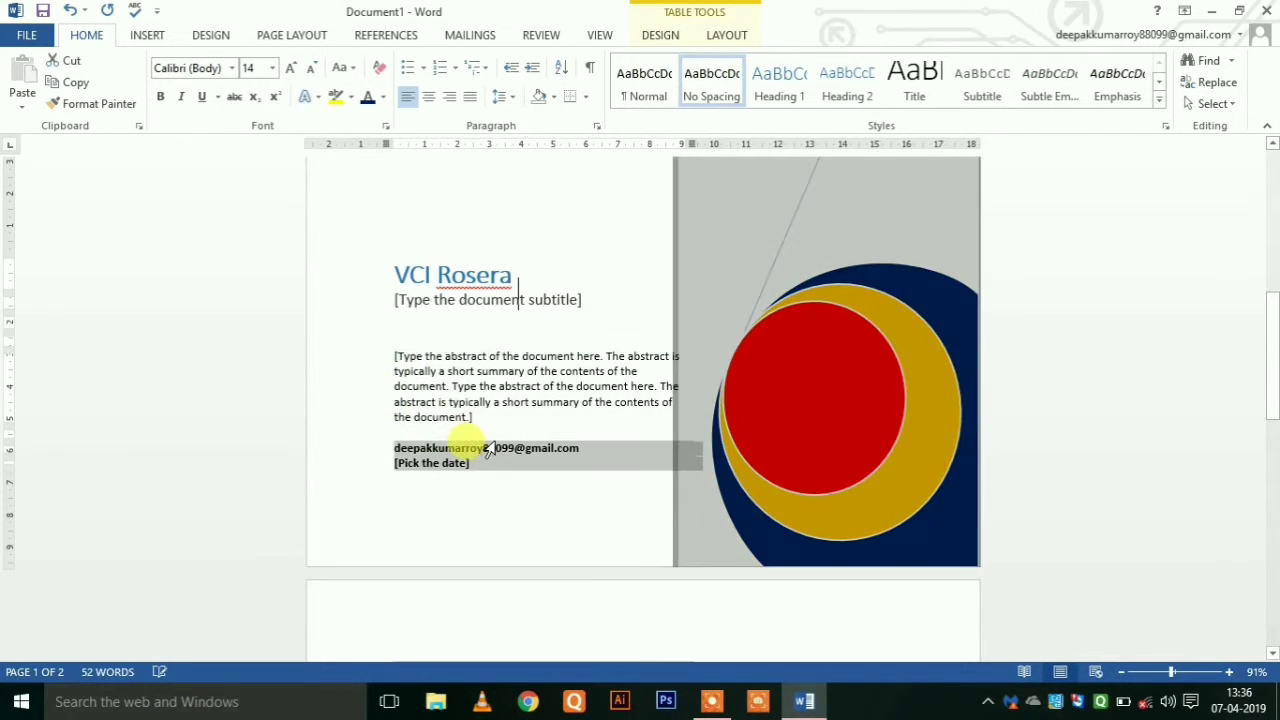
pyautogui.click(293, 68)
pyautogui.click(293, 68)
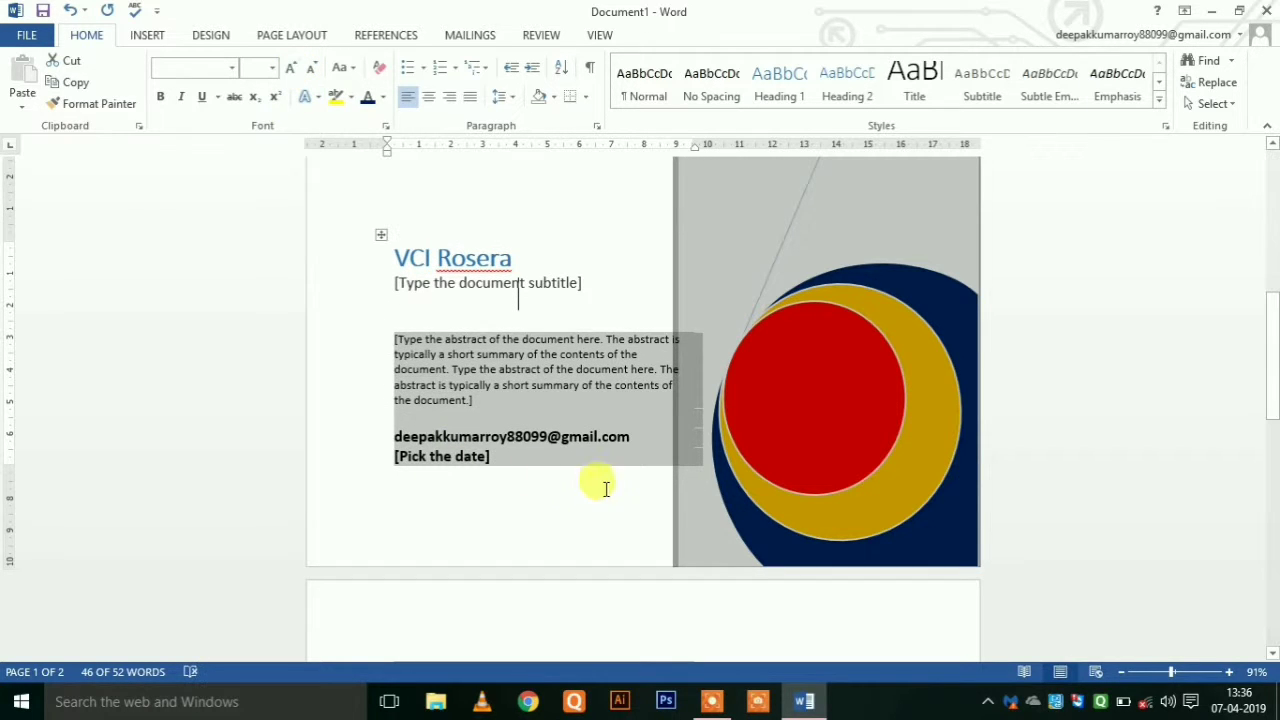
pyautogui.click(357, 391)
# Set the cover page's date field to 4/7/2019 with the calendar picker
pyautogui.click(440, 457)
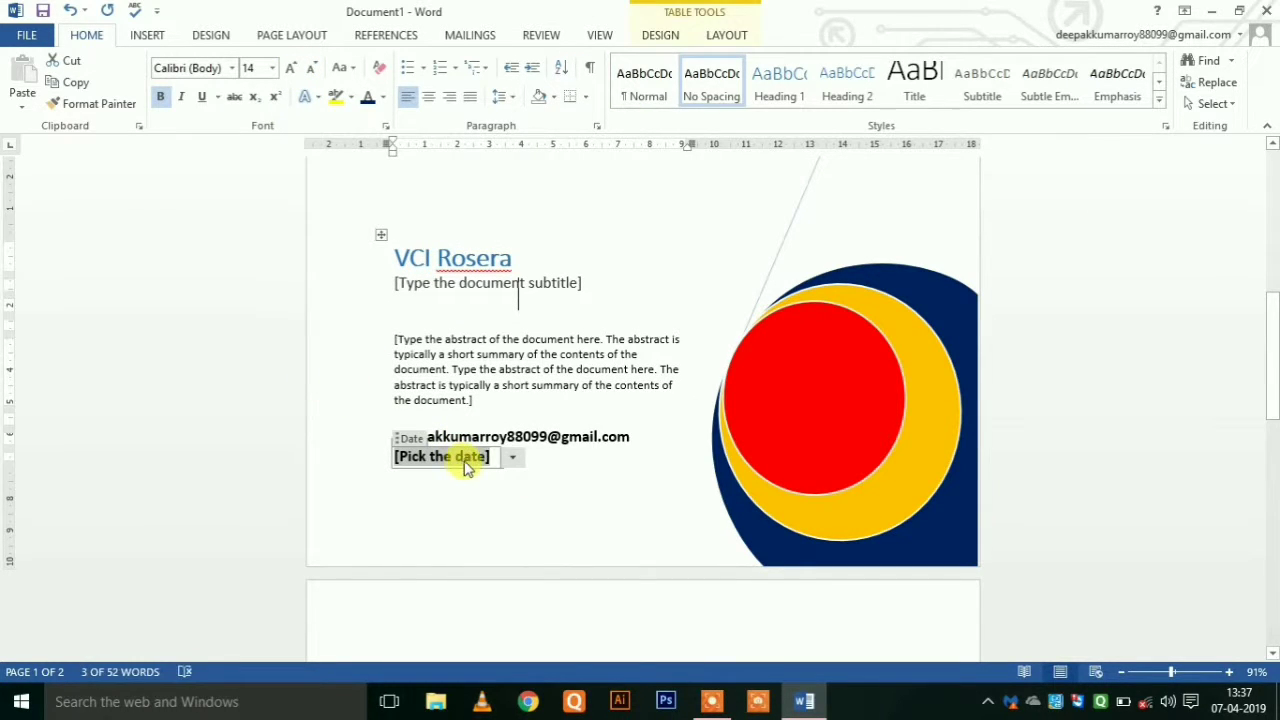
pyautogui.click(519, 454)
pyautogui.click(440, 606)
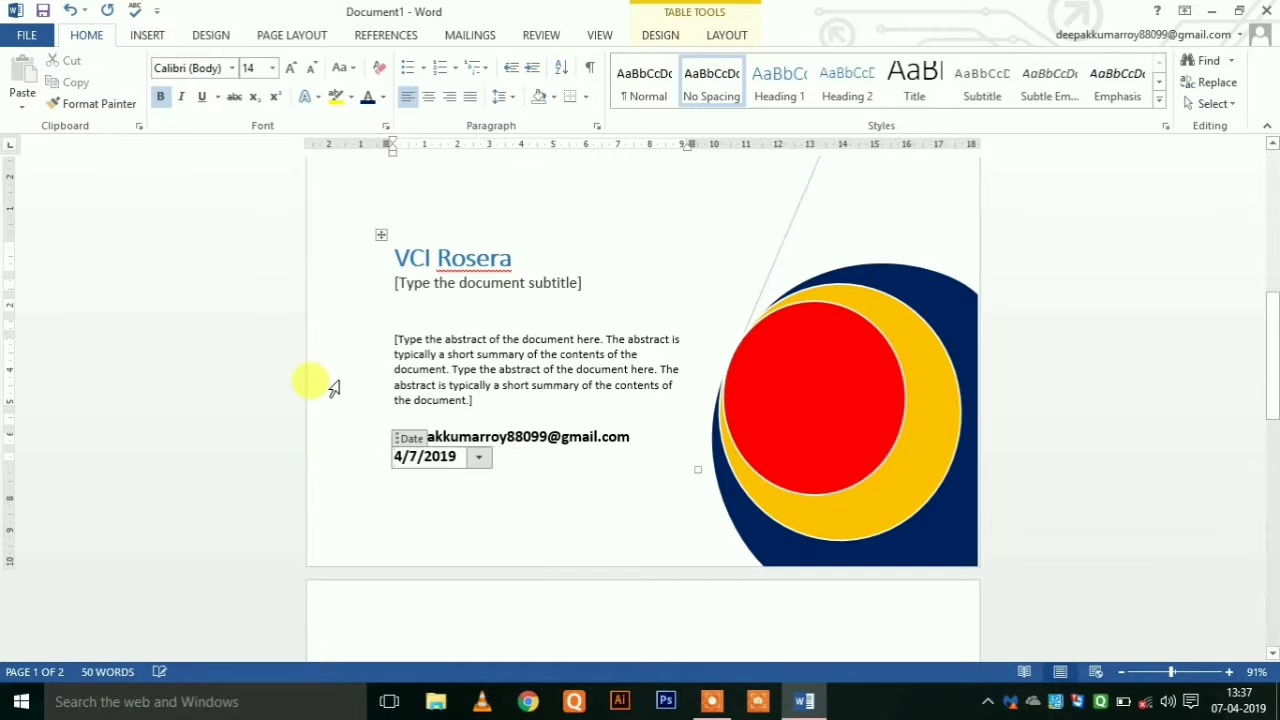
pyautogui.scroll(2, 485, 440)
pyautogui.click(441, 535)
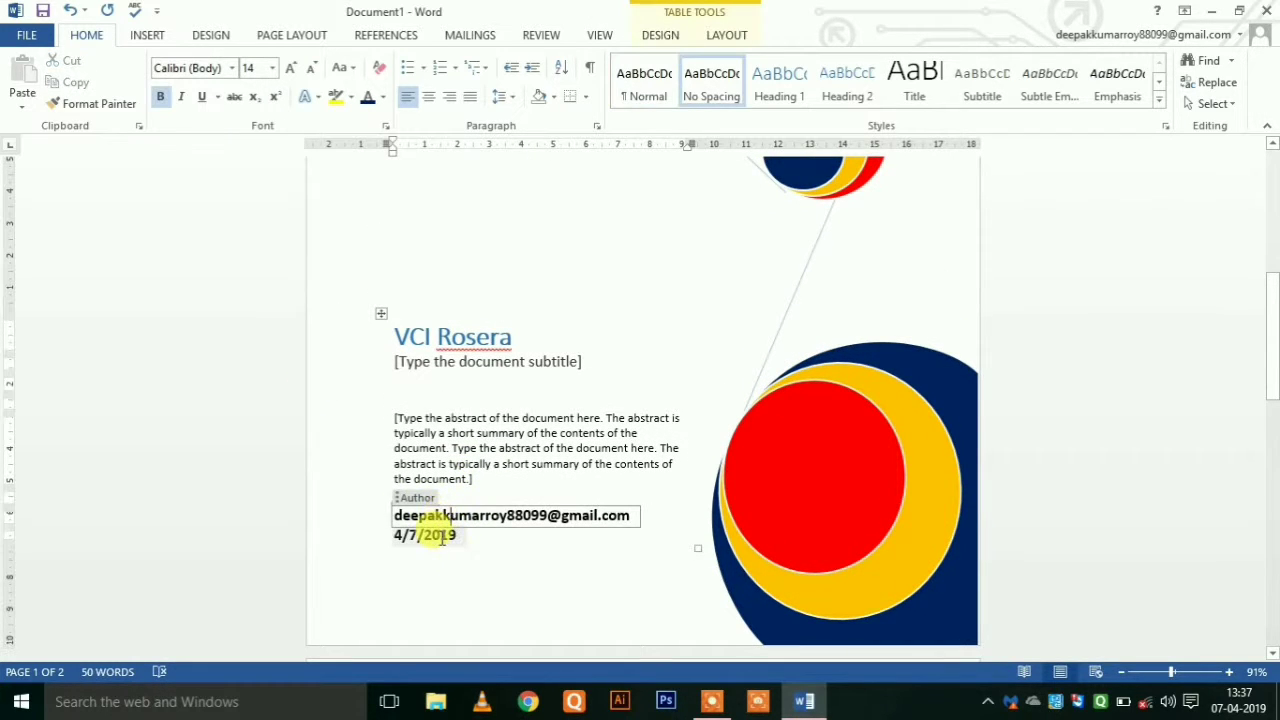
pyautogui.click(443, 266)
# Drag the top circle logo right into the top-right corner, clear of the Deepak Technical title
pyautogui.scroll(10, 460, 267)
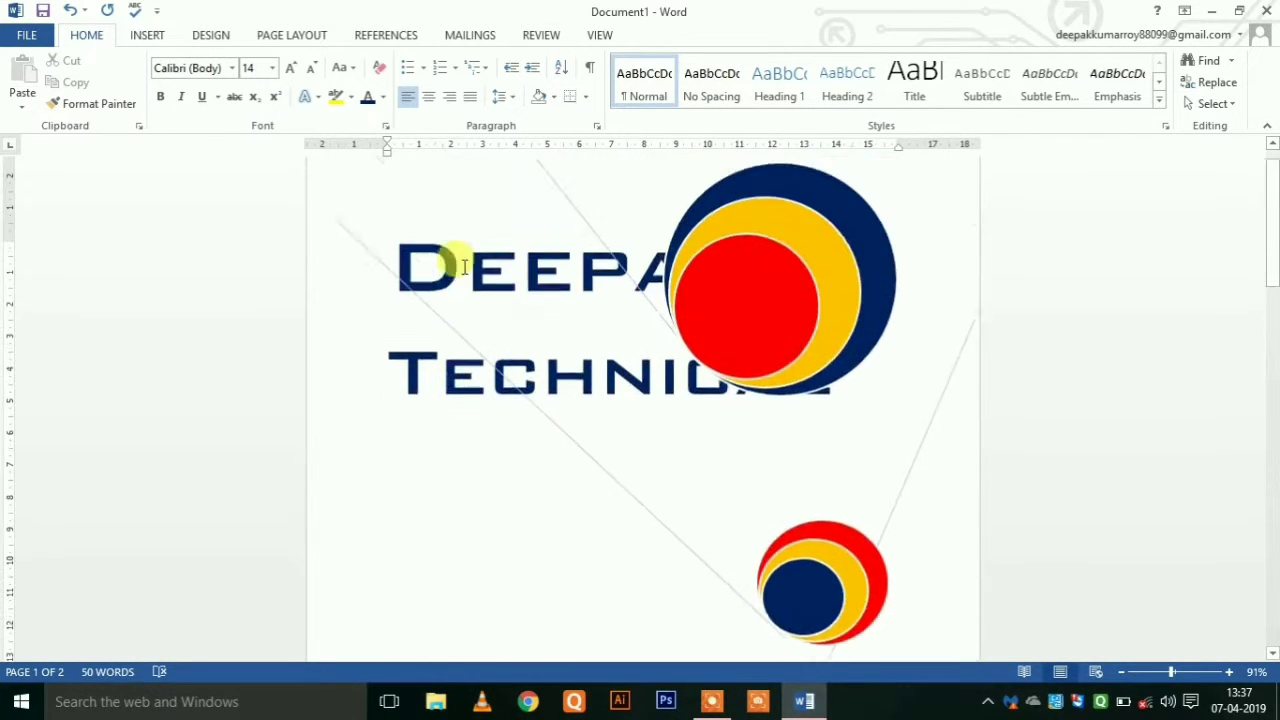
pyautogui.click(462, 298)
pyautogui.click(779, 332)
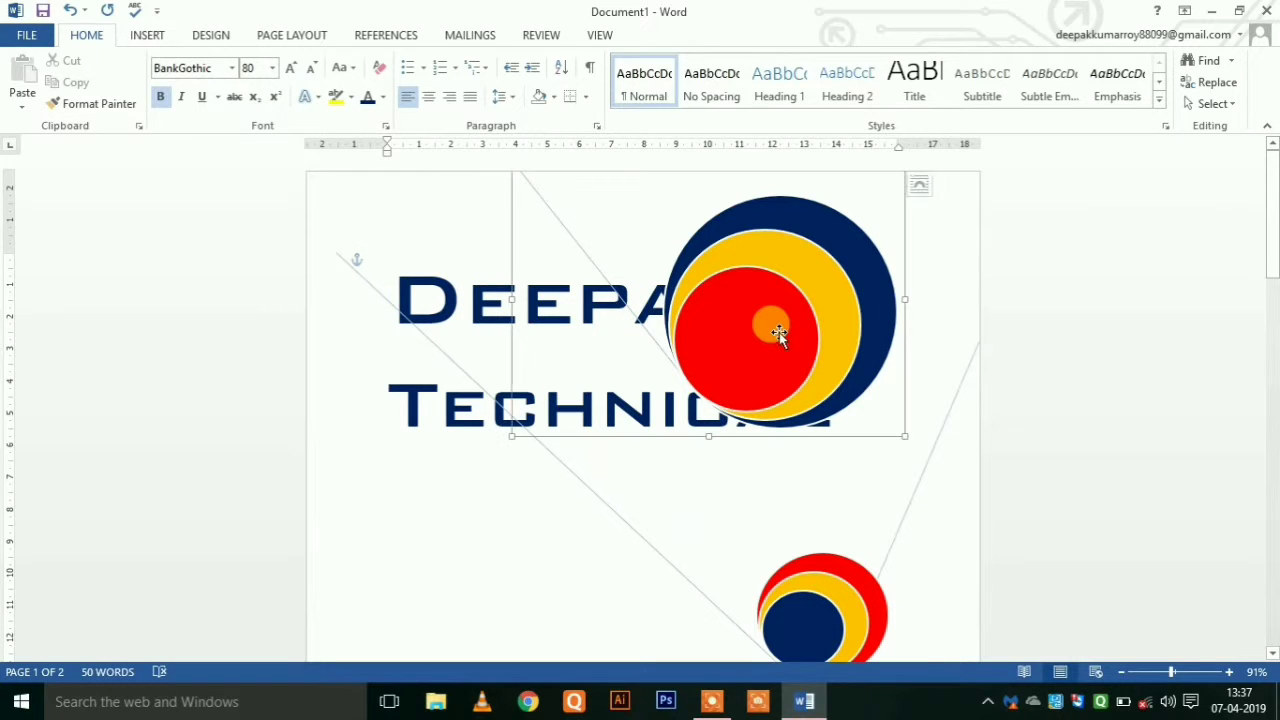
pyautogui.moveTo(757, 323)
pyautogui.mouseDown()
pyautogui.moveTo(797, 327)
pyautogui.moveTo(866, 287)
pyautogui.mouseUp()
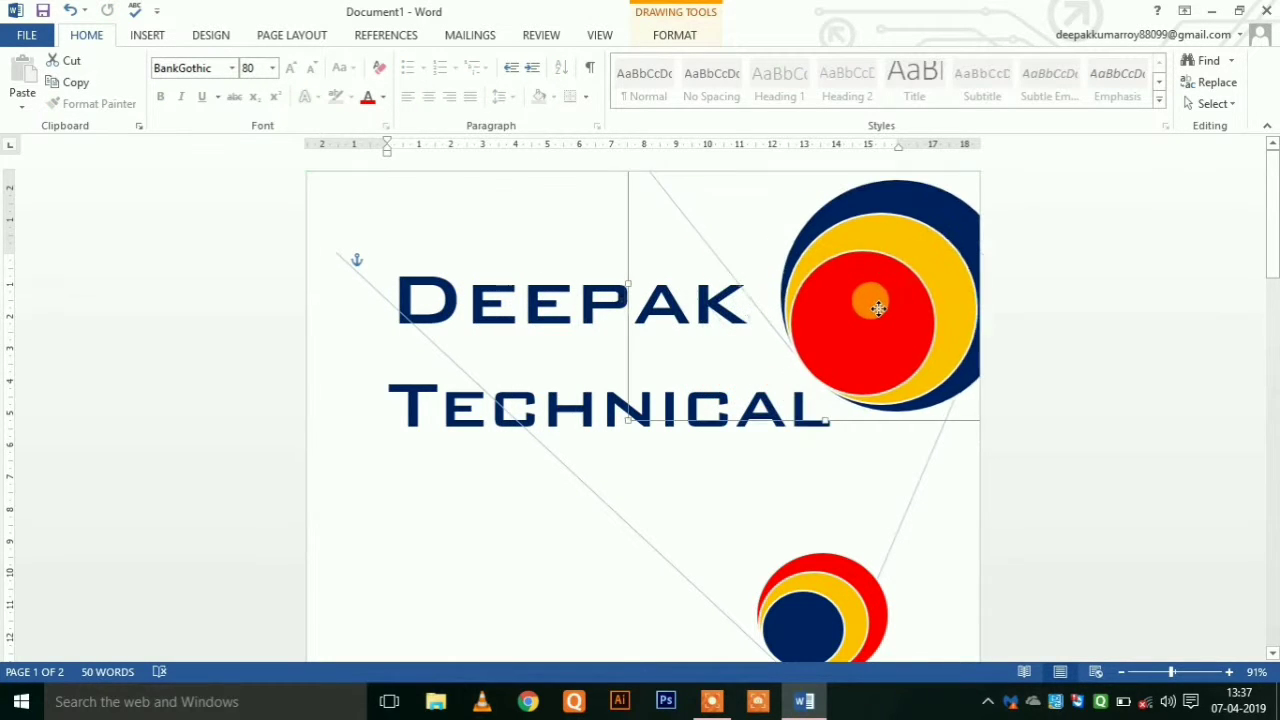
pyautogui.click(555, 495)
# Scroll up and down the cover page to review the repositioned logo
pyautogui.scroll(-3, 630, 460)
pyautogui.scroll(-2, 640, 450)
pyautogui.scroll(1, 689, 503)
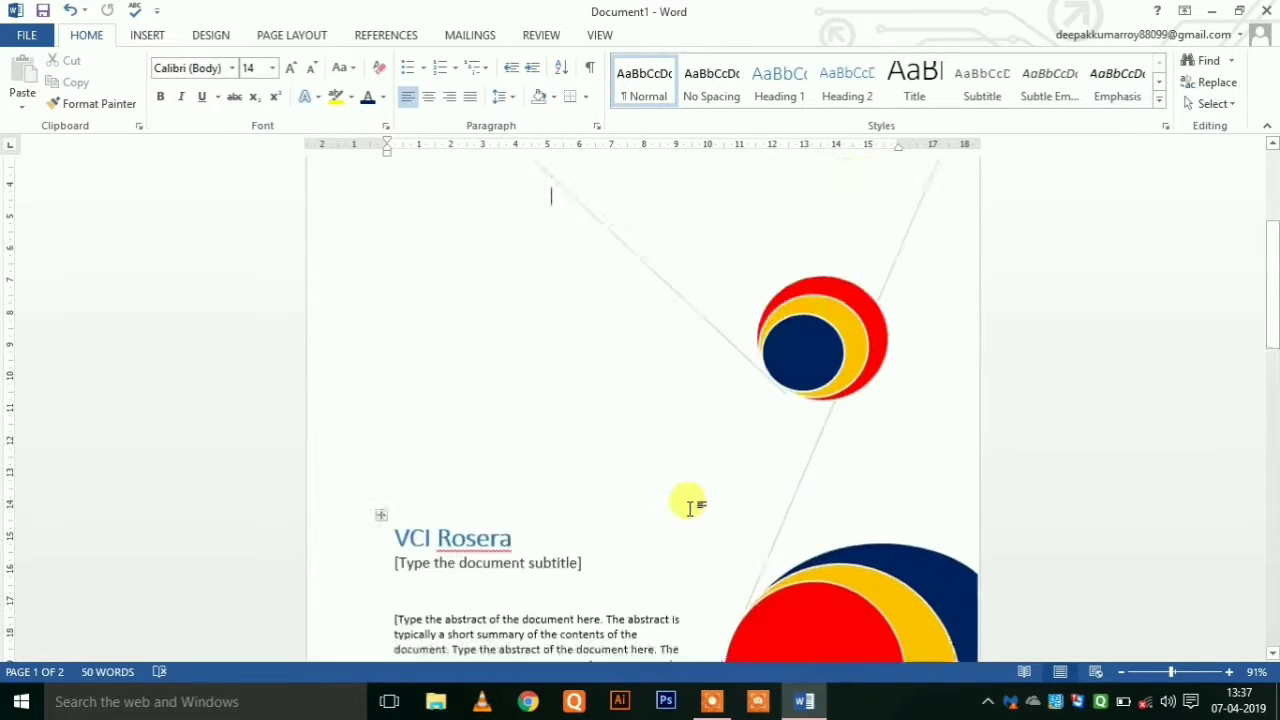
pyautogui.scroll(4, 689, 503)
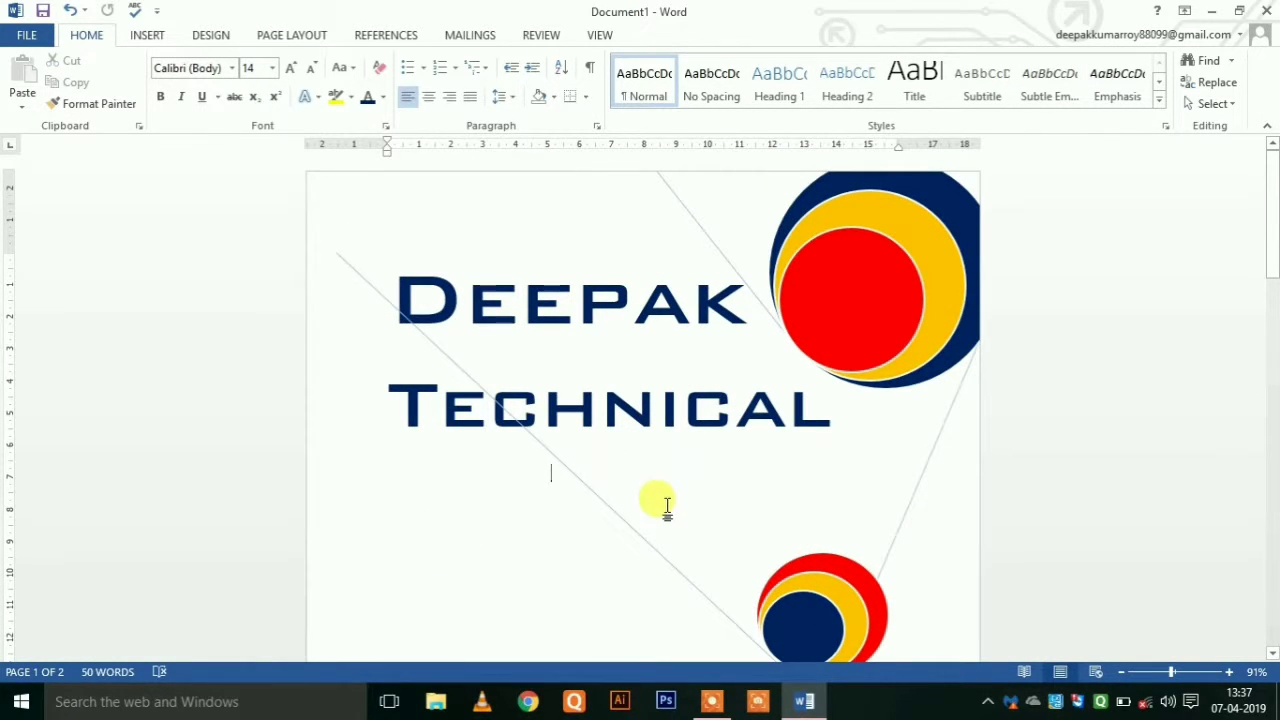
pyautogui.scroll(-1, 615, 470)
pyautogui.scroll(-10, 615, 470)
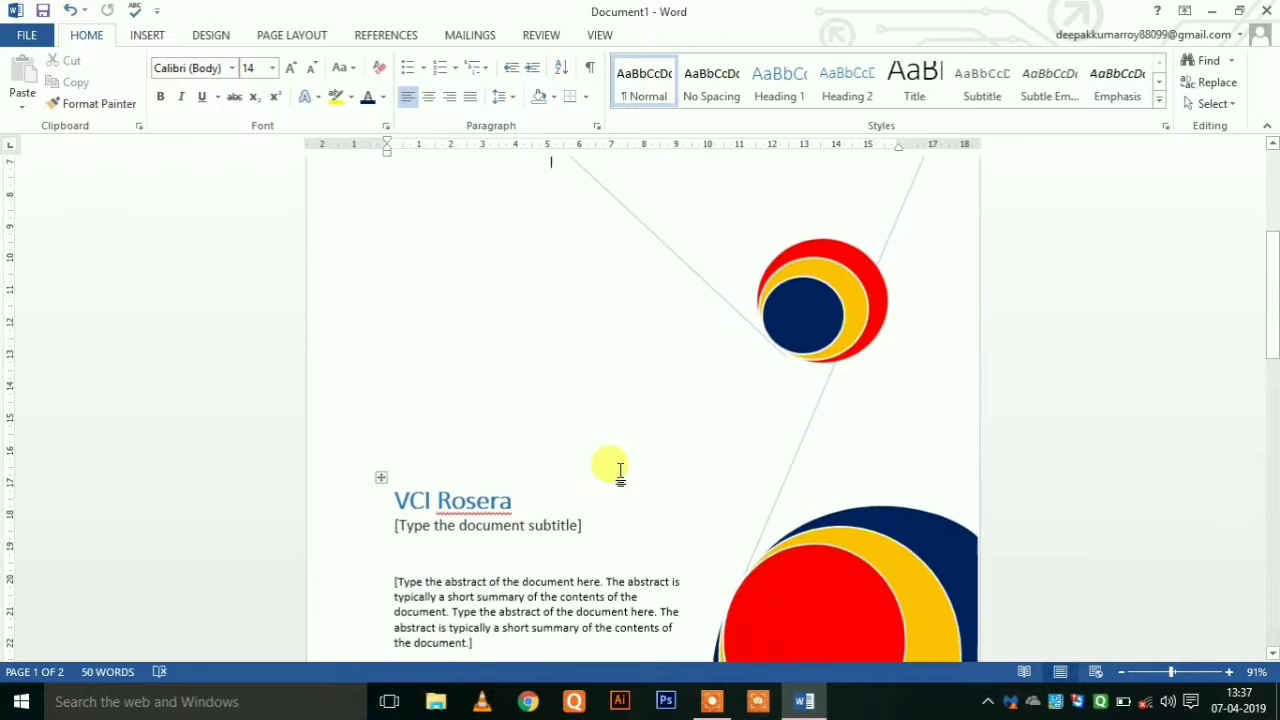
pyautogui.scroll(10, 615, 470)
pyautogui.scroll(1, 621, 470)
pyautogui.scroll(-2, 614, 470)
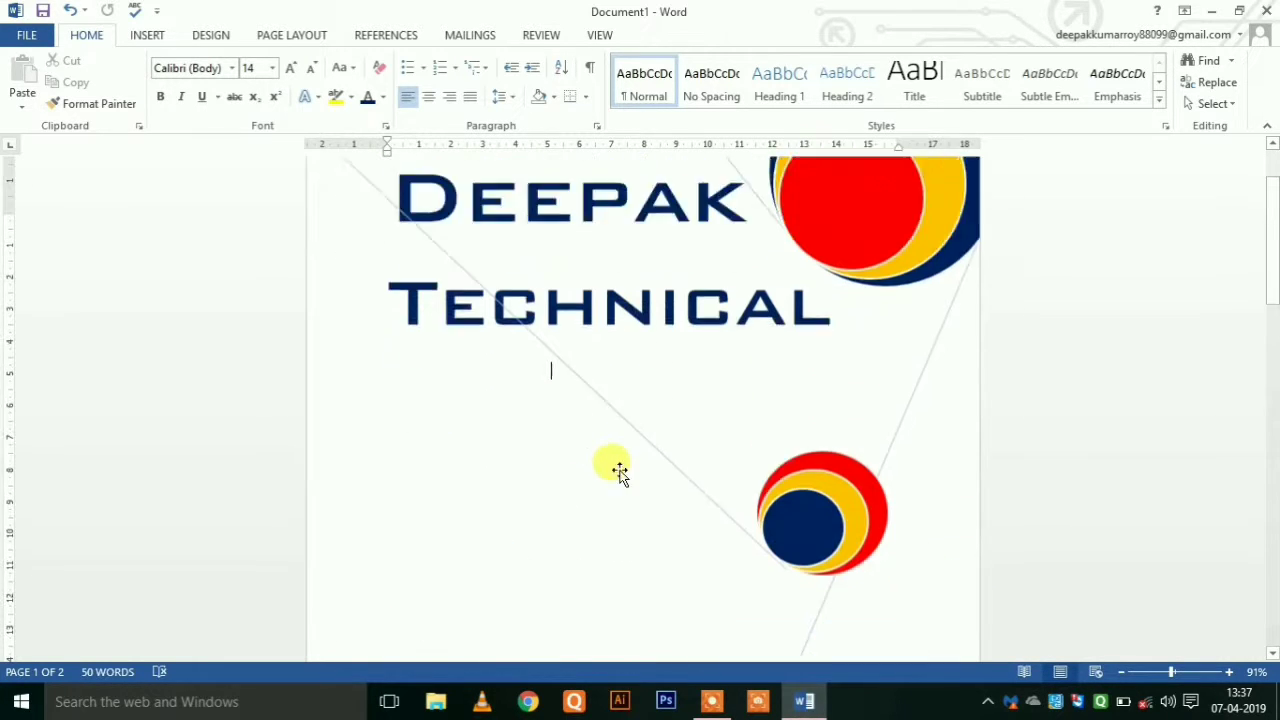
pyautogui.scroll(1, 614, 470)
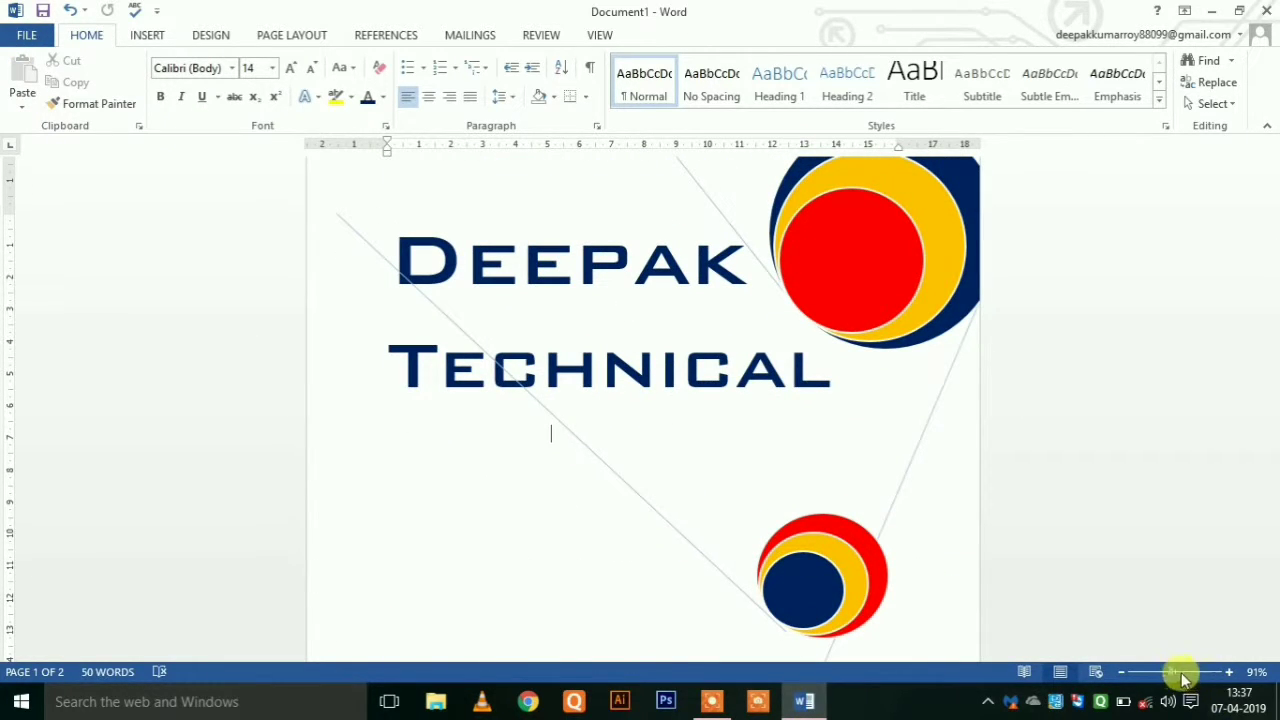
# Zoom out to show the whole finished cover page and bring up the INSERT ribbon
pyautogui.moveTo(1172, 672); pyautogui.dragTo(1162, 672)
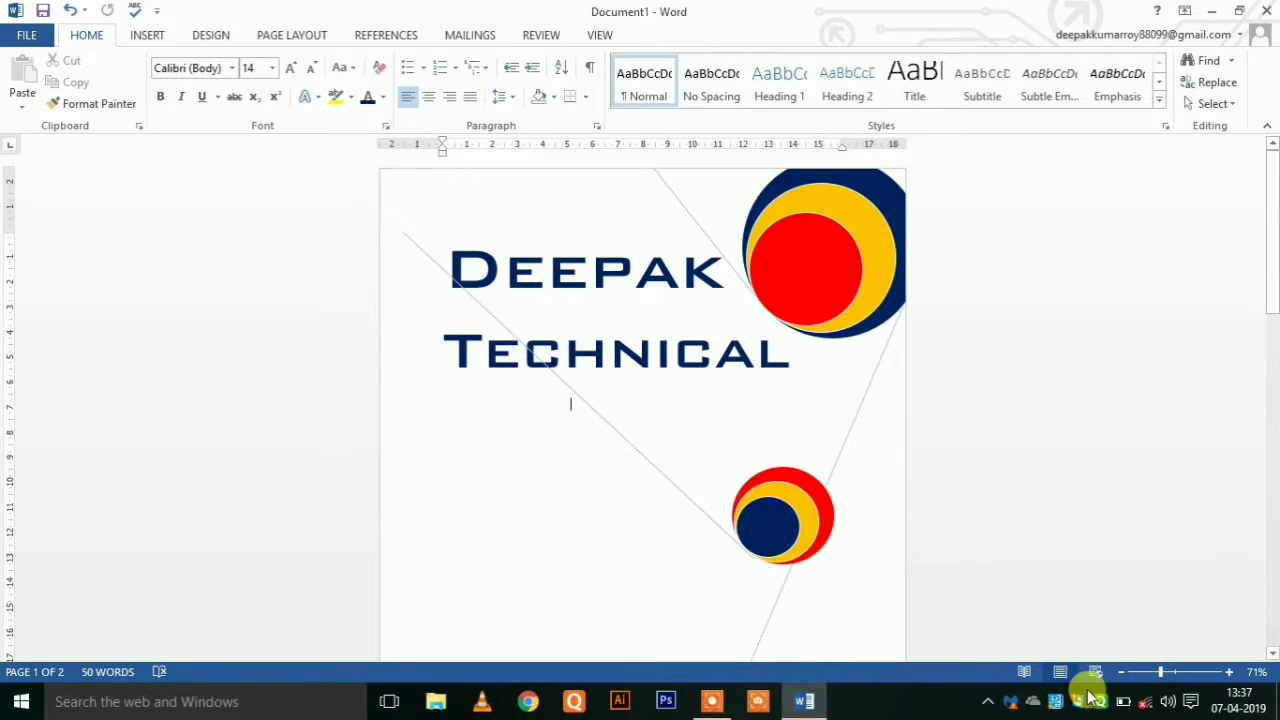
pyautogui.moveTo(1160, 672); pyautogui.dragTo(1157, 672)
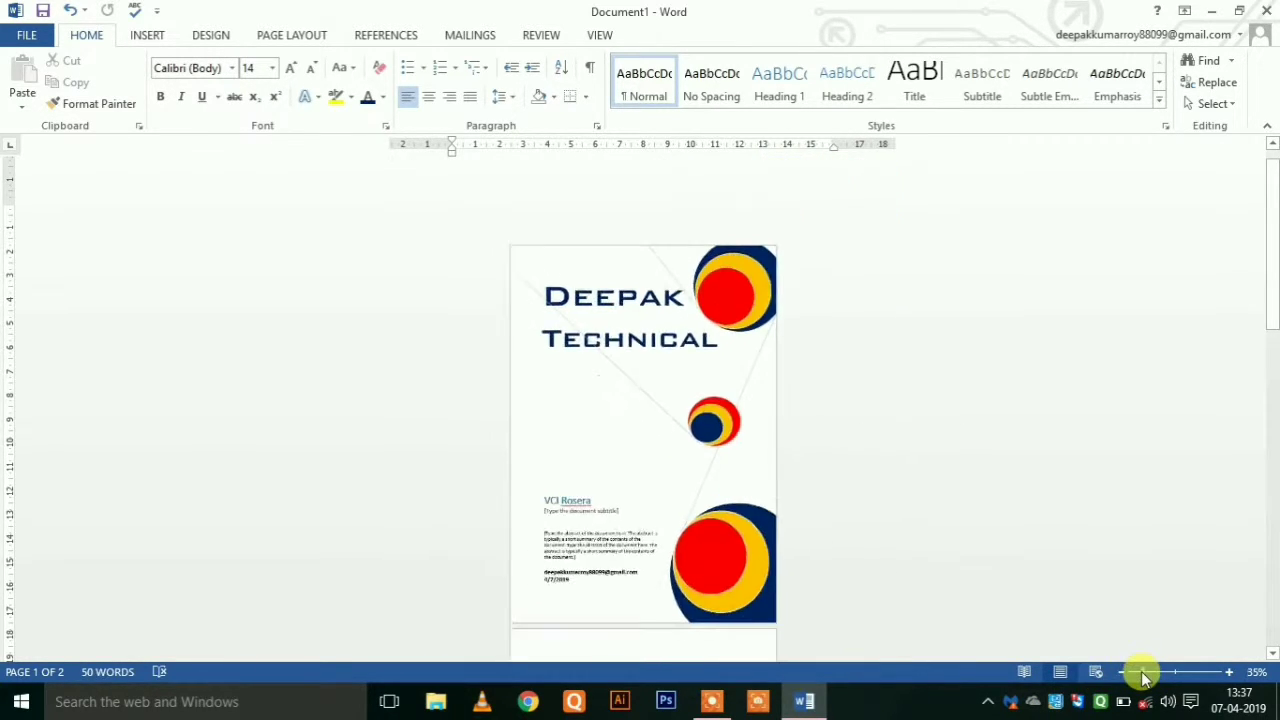
pyautogui.moveTo(1143, 672)
pyautogui.mouseDown()
pyautogui.moveTo(1181, 672)
pyautogui.moveTo(1152, 676)
pyautogui.mouseUp()
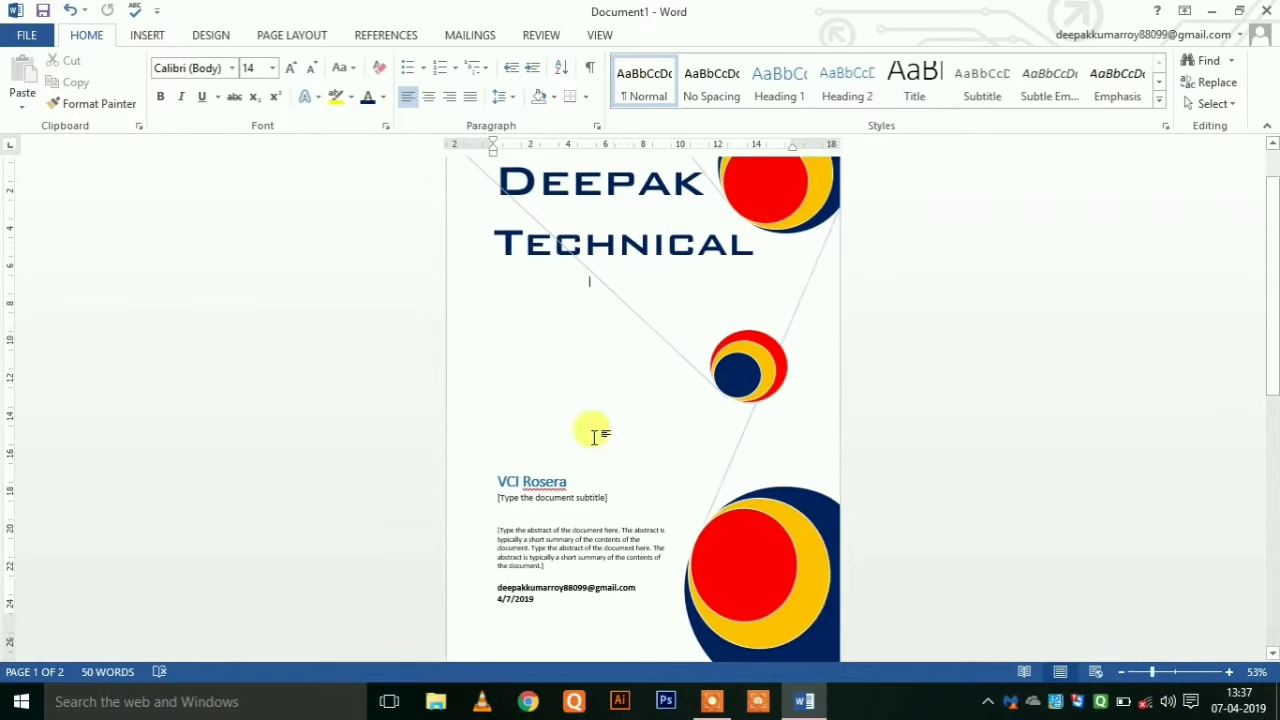
pyautogui.scroll(1, 593, 430)
pyautogui.scroll(-1, 598, 428)
pyautogui.scroll(3, 603, 410)
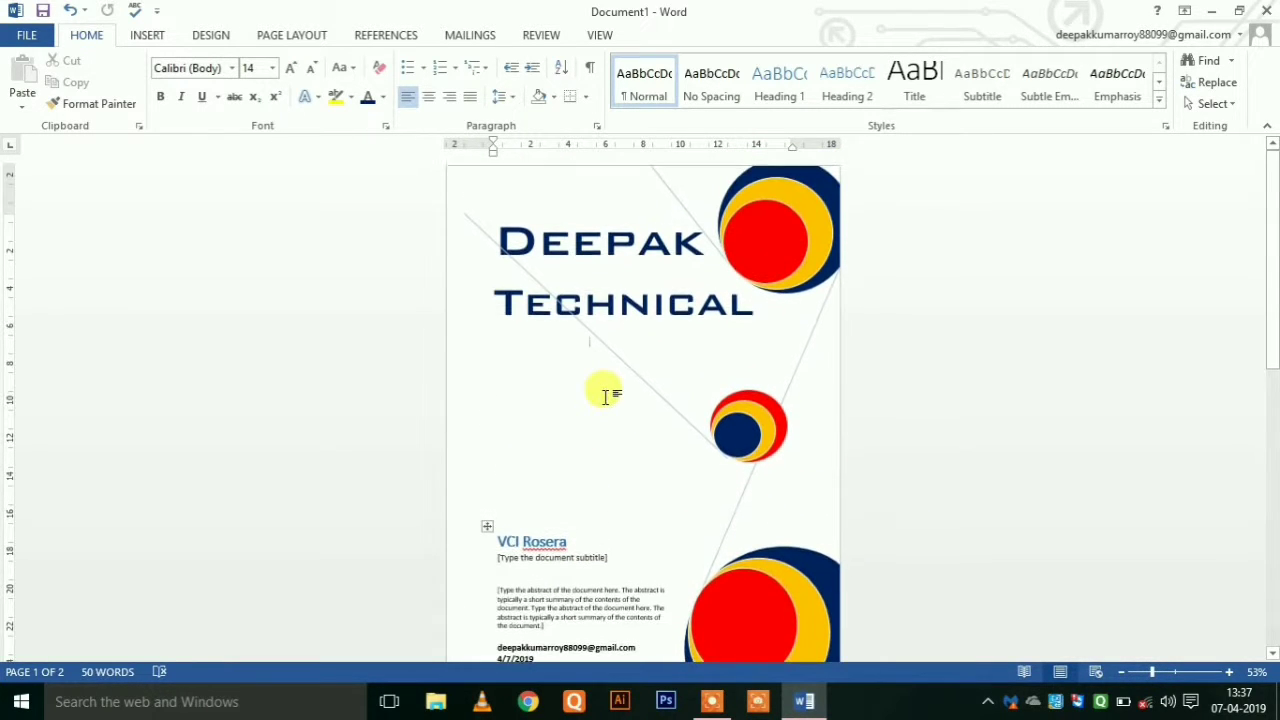
pyautogui.click(160, 38)
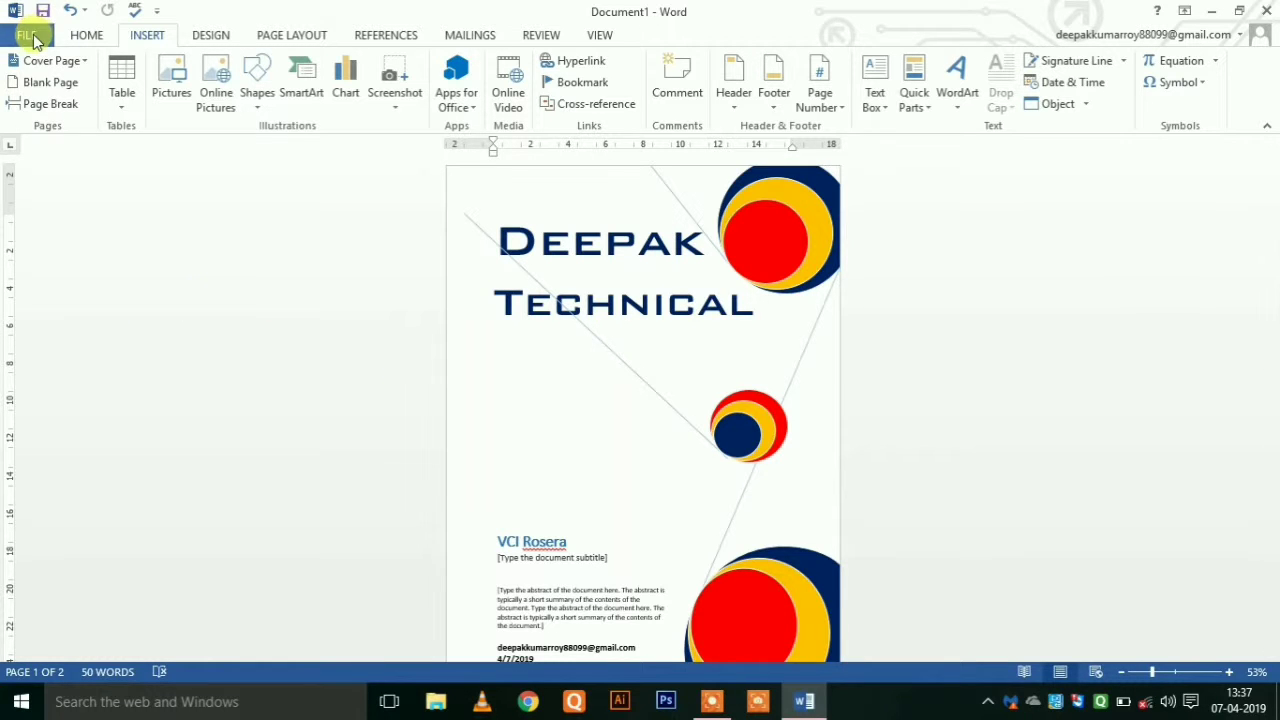
# Create a new blank document, Document2, and set its zoom to 95%
pyautogui.click(26, 35)
pyautogui.click(35, 116)
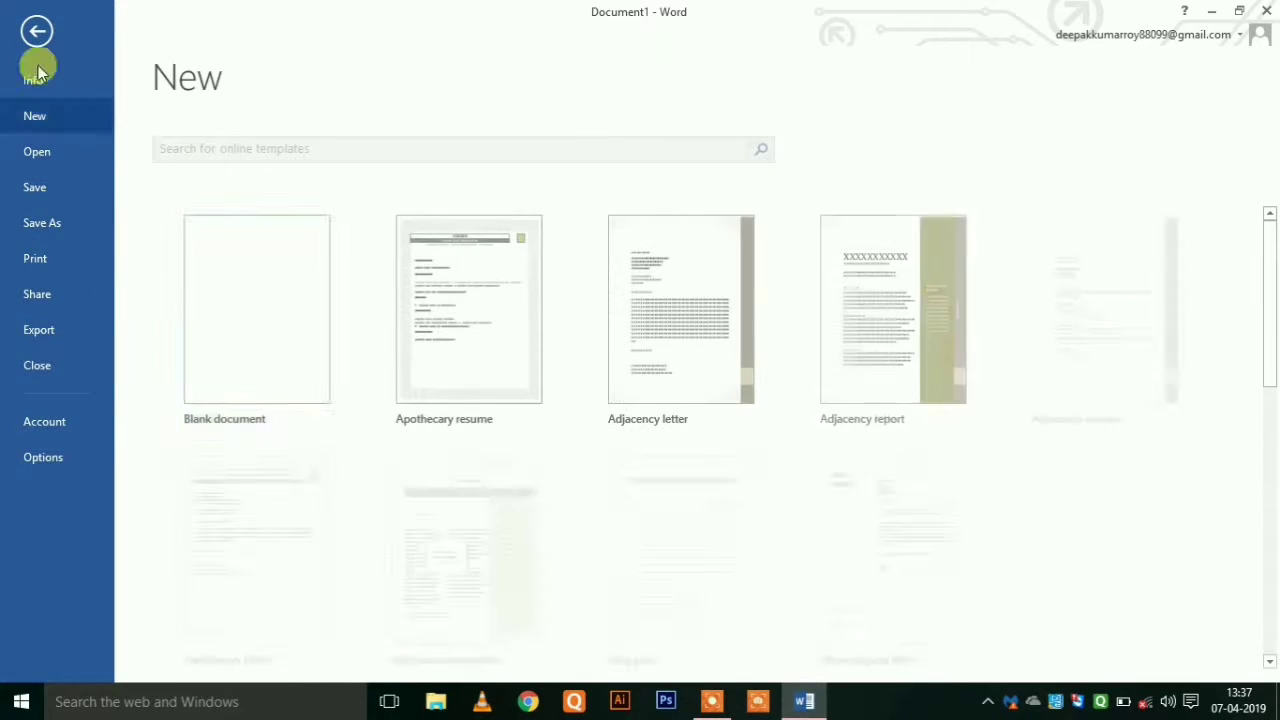
pyautogui.click(251, 315)
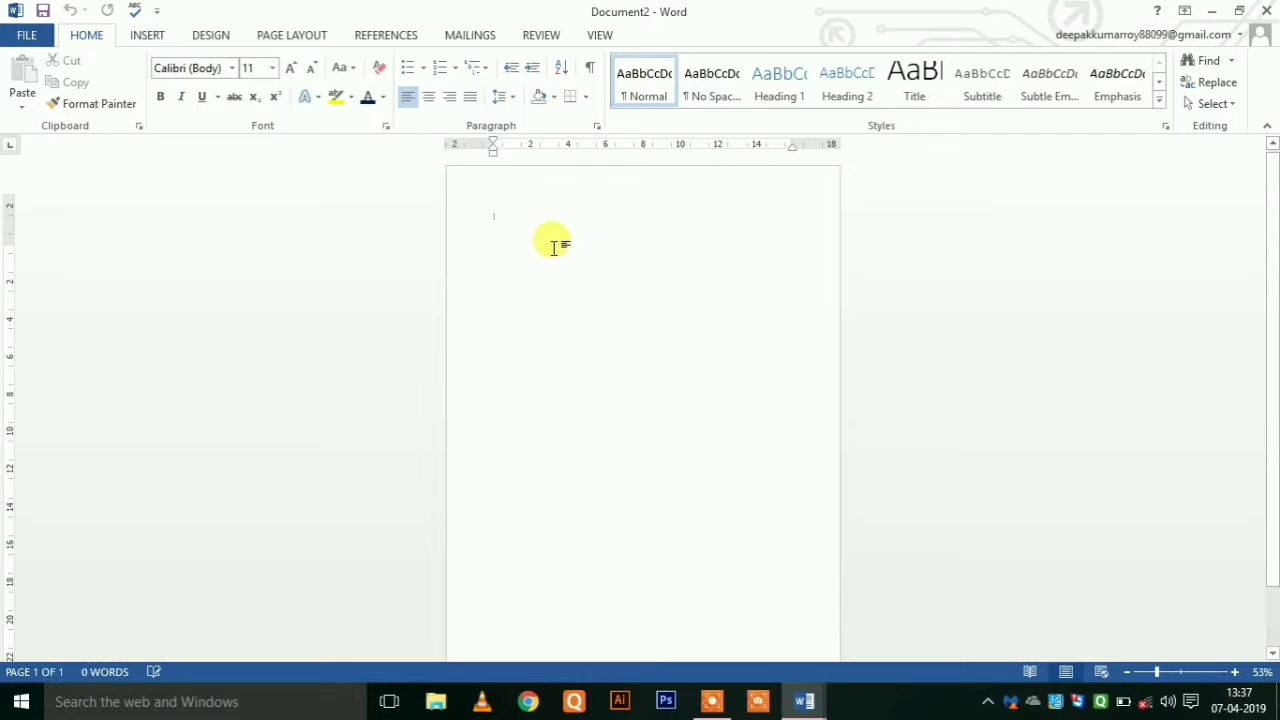
pyautogui.click(1183, 672)
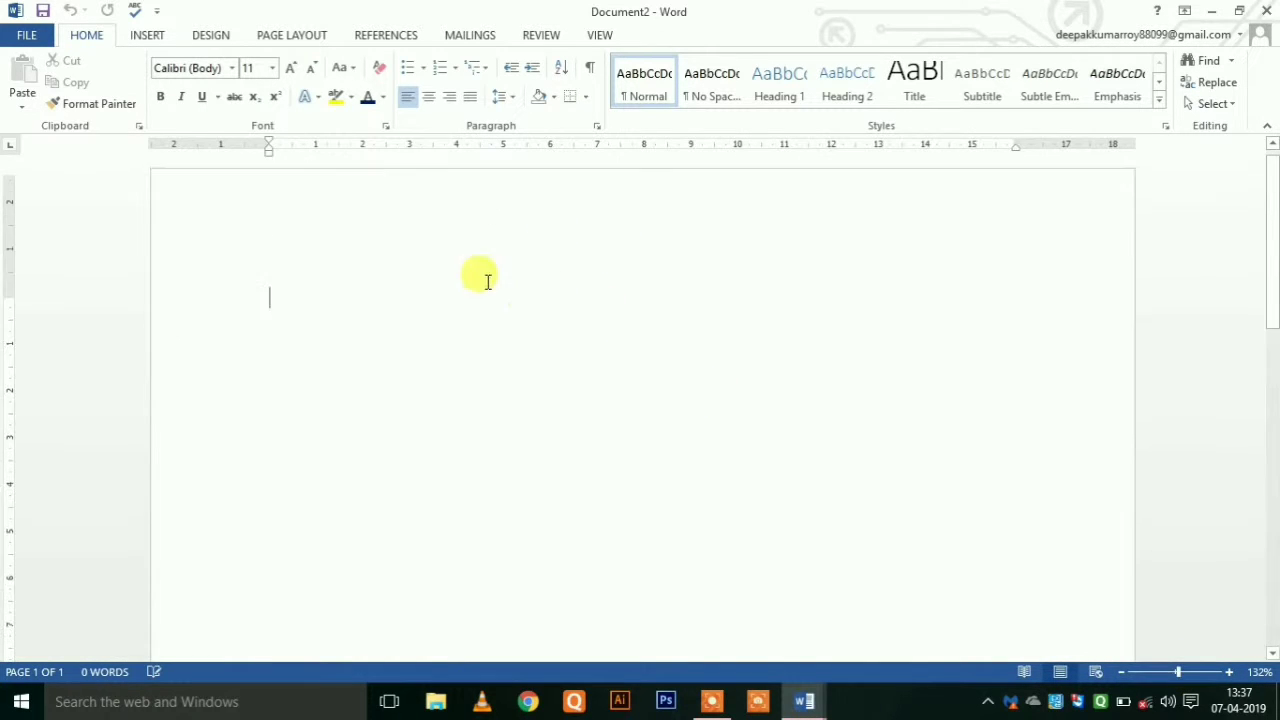
pyautogui.scroll(-5, 395, 290)
pyautogui.scroll(3, 395, 290)
pyautogui.scroll(2, 395, 292)
pyautogui.scroll(2, 395, 296)
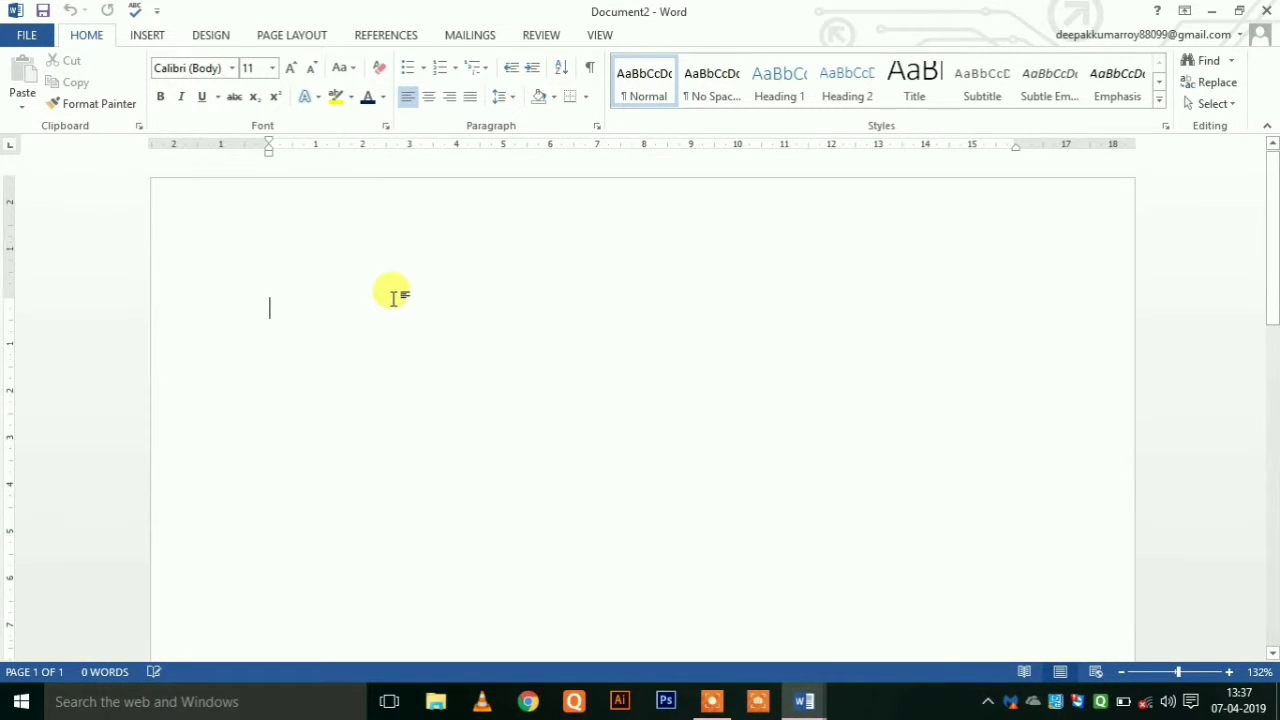
pyautogui.click(1170, 672)
pyautogui.write('=rand()')
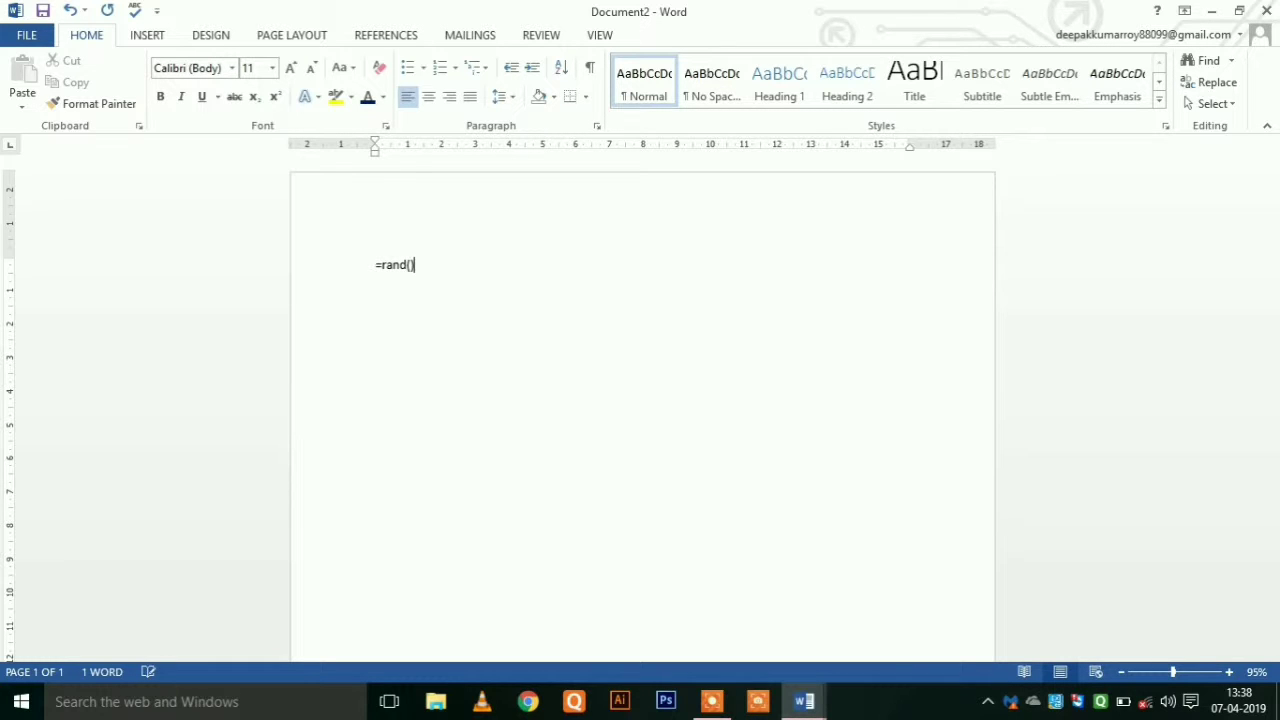
# Expand =rand() into five paragraphs of sample text
pyautogui.press('Return')
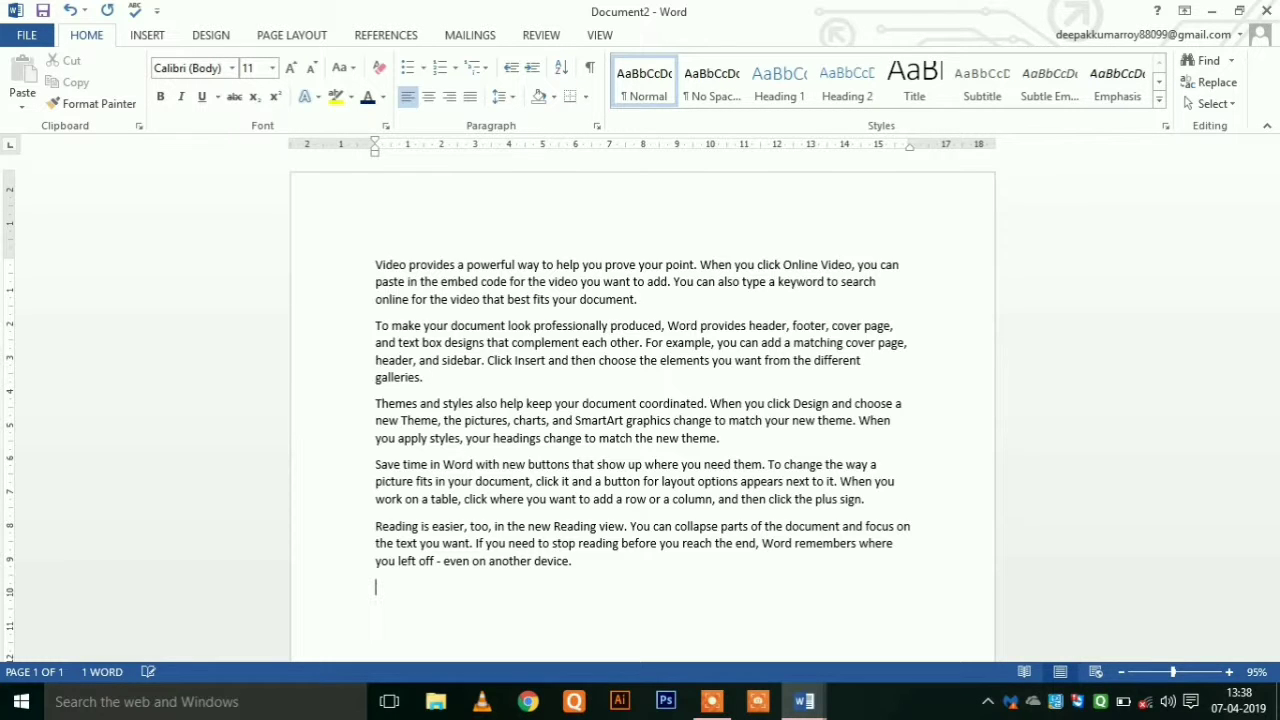
pyautogui.scroll(-10, 652, 471)
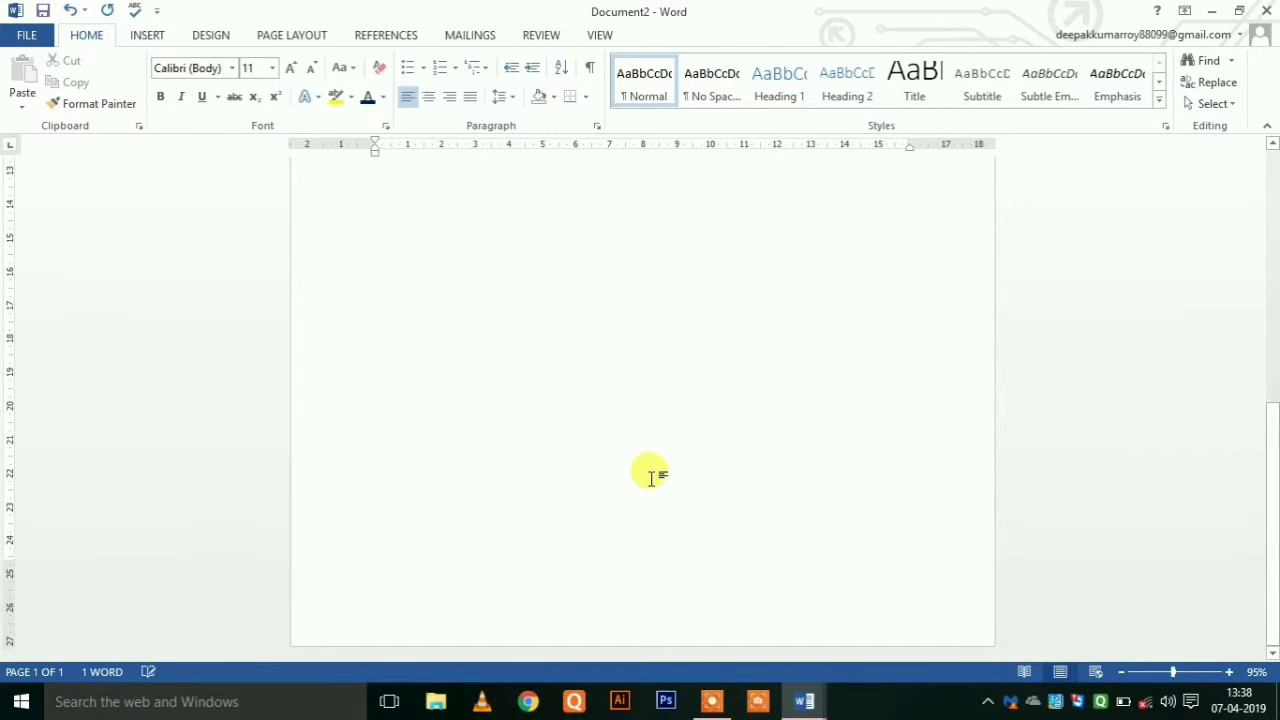
pyautogui.scroll(10, 652, 471)
# Insert a blank page, undo it, then place the caret before the Themes paragraph
pyautogui.click(147, 35)
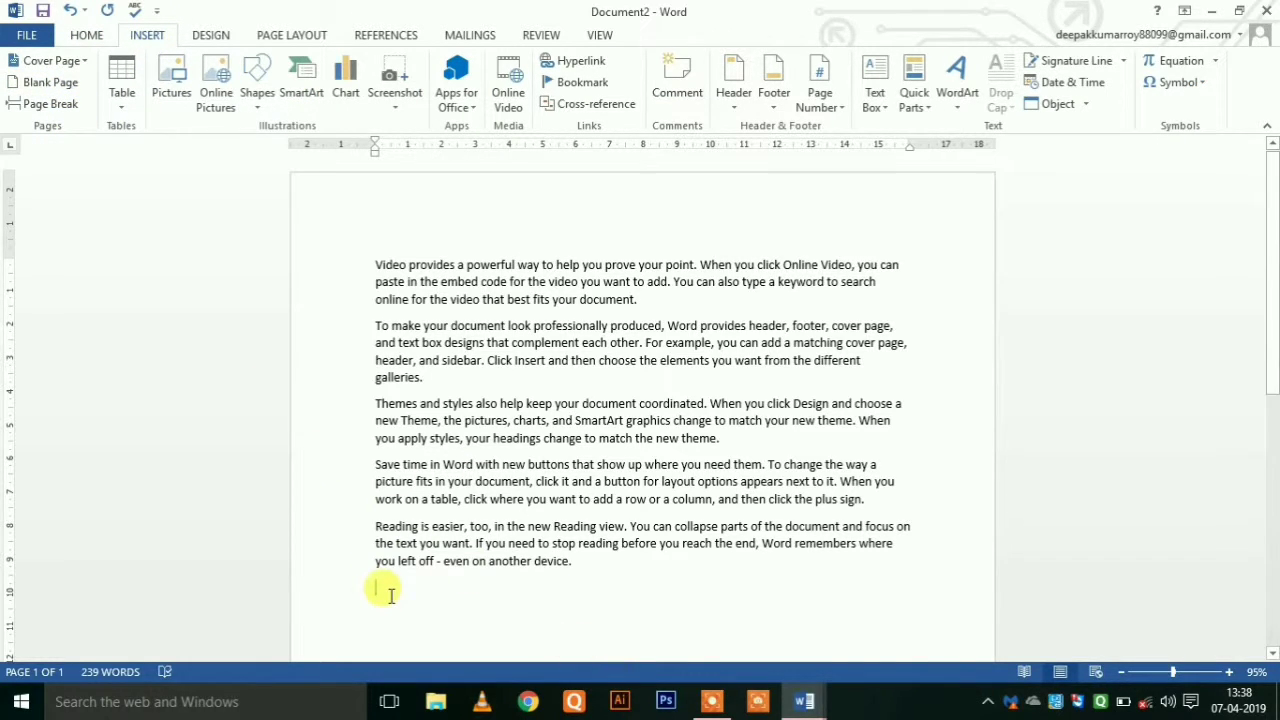
pyautogui.scroll(-2, 385, 590)
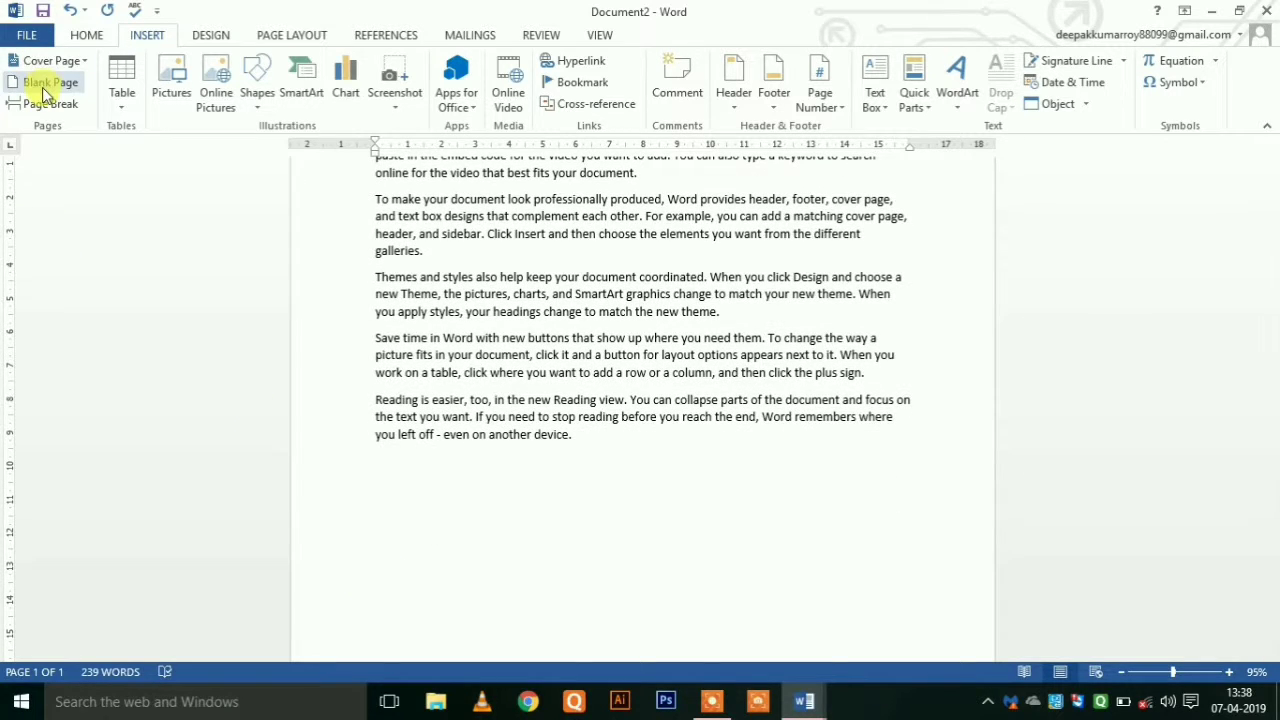
pyautogui.click(45, 86)
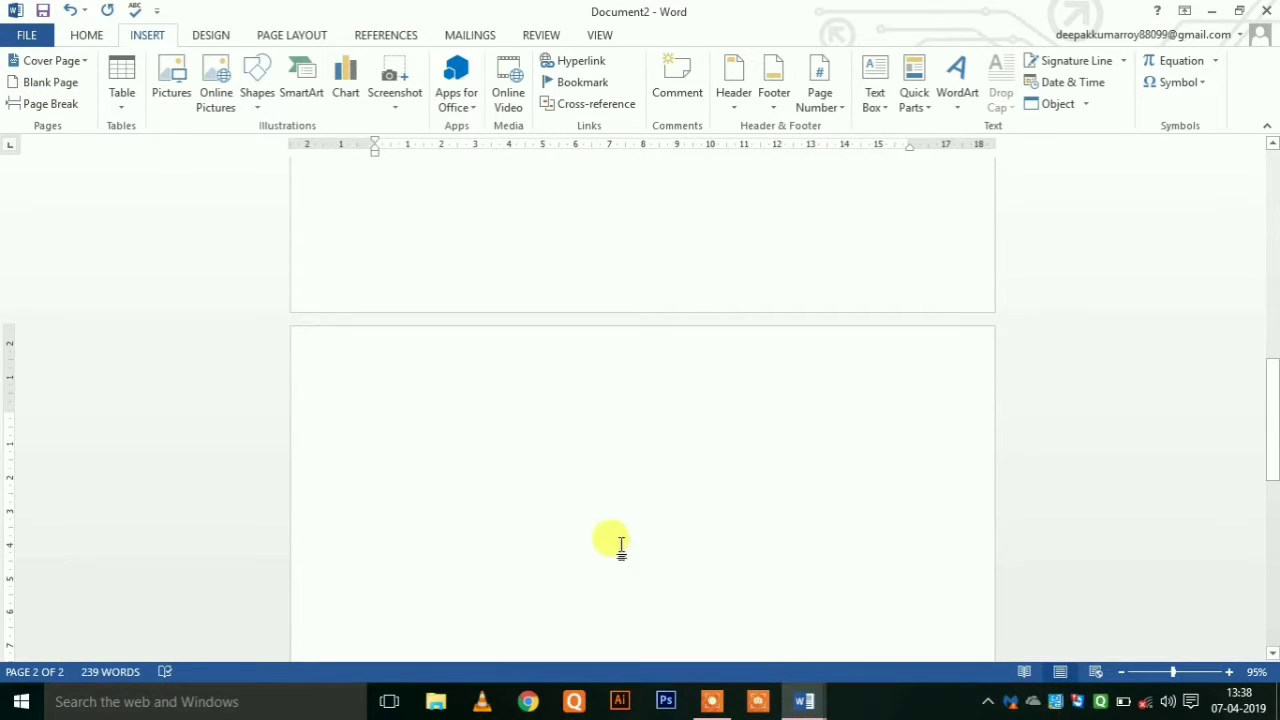
pyautogui.scroll(4, 606, 526)
pyautogui.scroll(3, 606, 526)
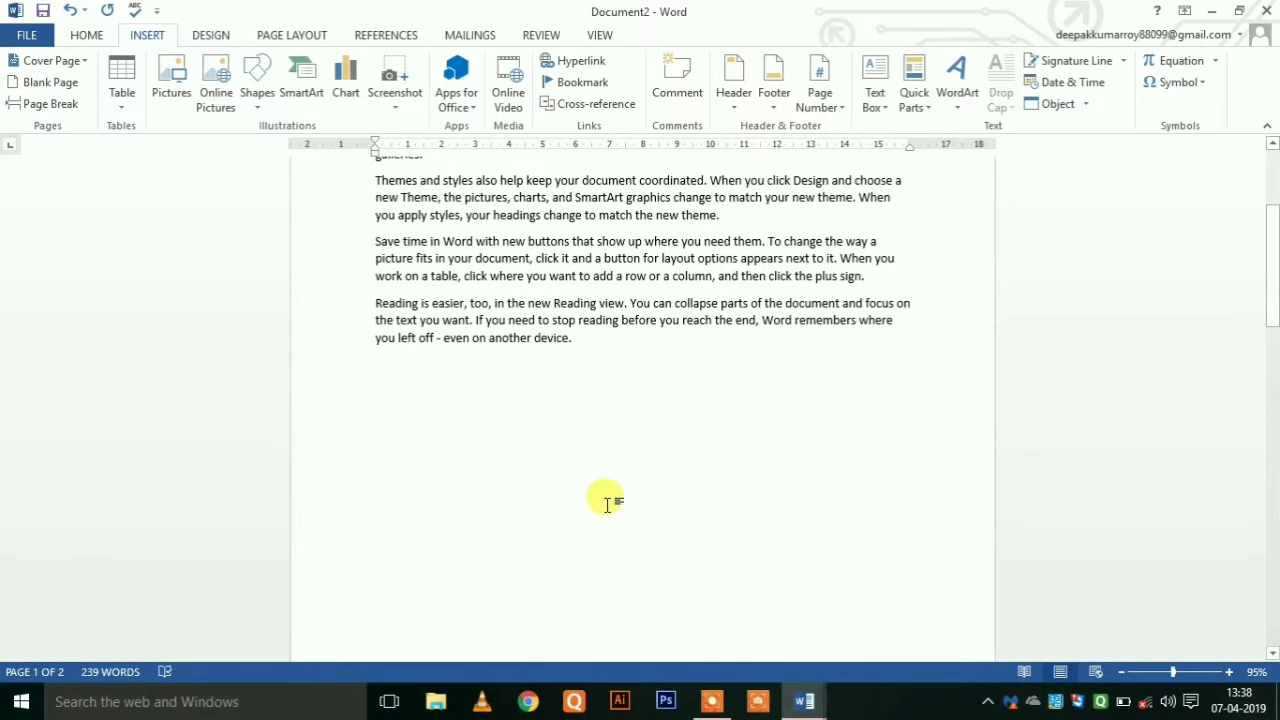
pyautogui.hotkey('ctrl', 'z')
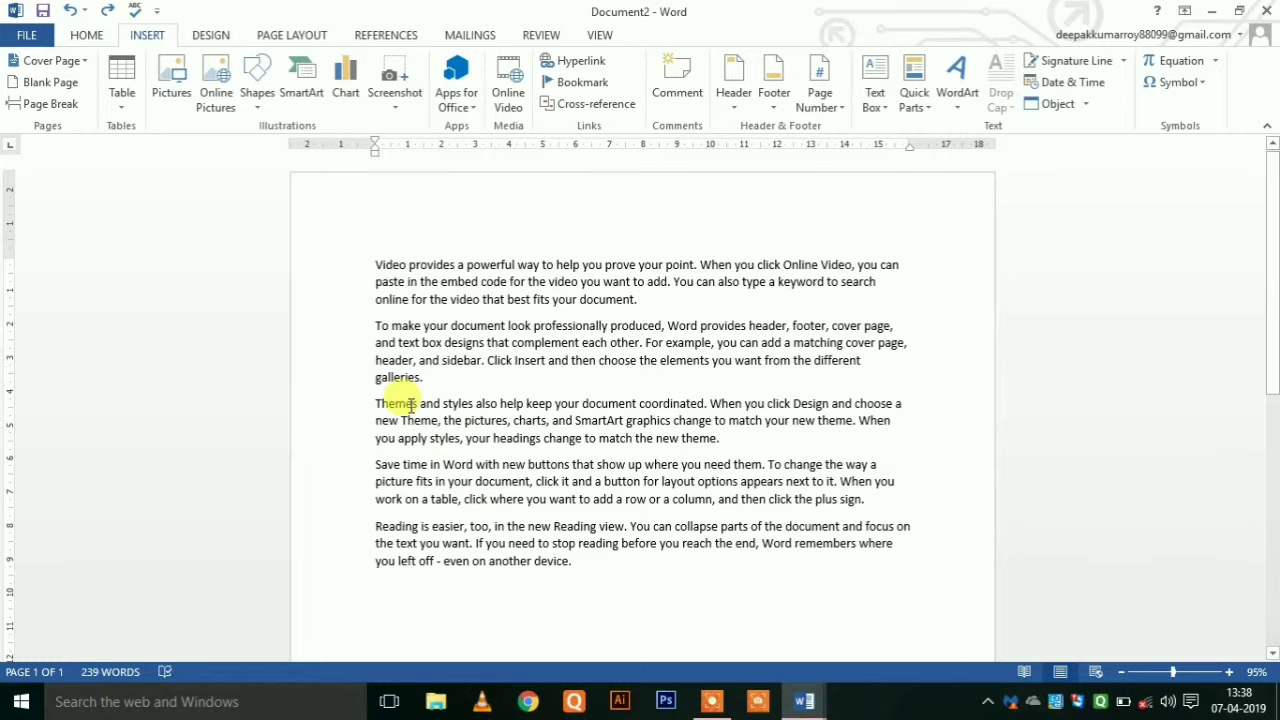
pyautogui.moveTo(379, 402)
pyautogui.mouseDown()
pyautogui.moveTo(478, 455)
pyautogui.moveTo(590, 576)
pyautogui.mouseUp()
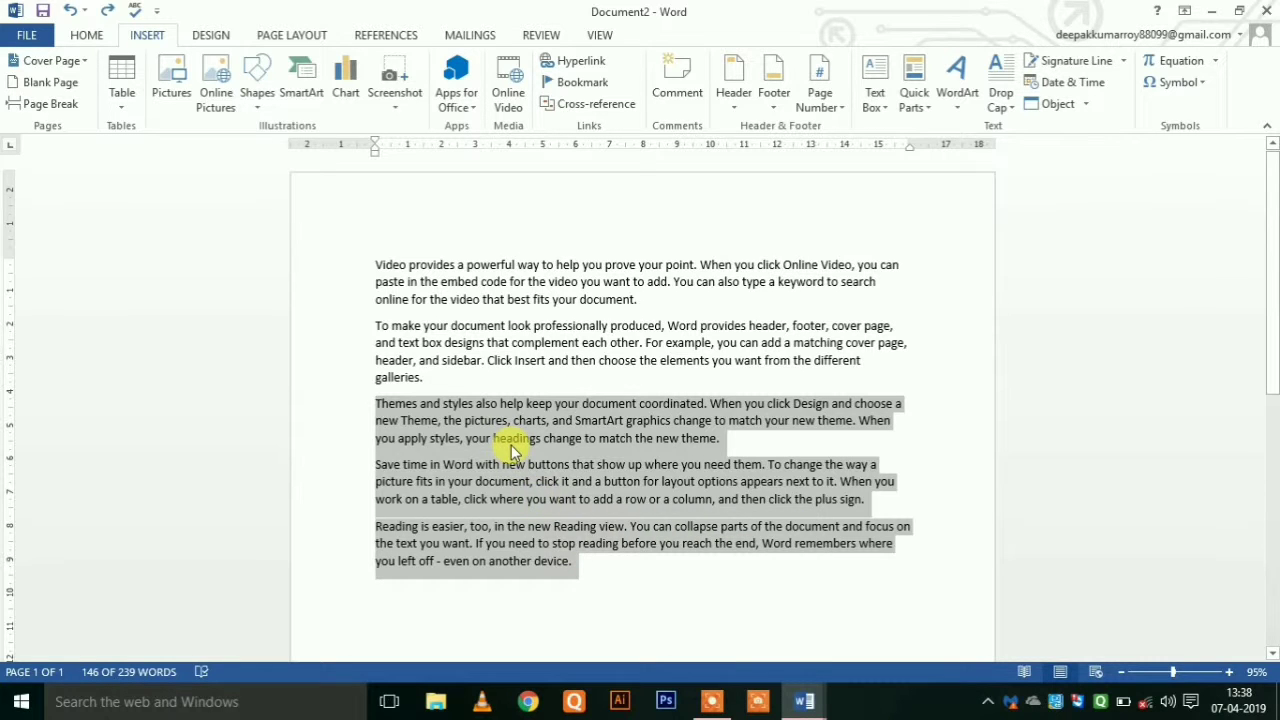
pyautogui.click(379, 405)
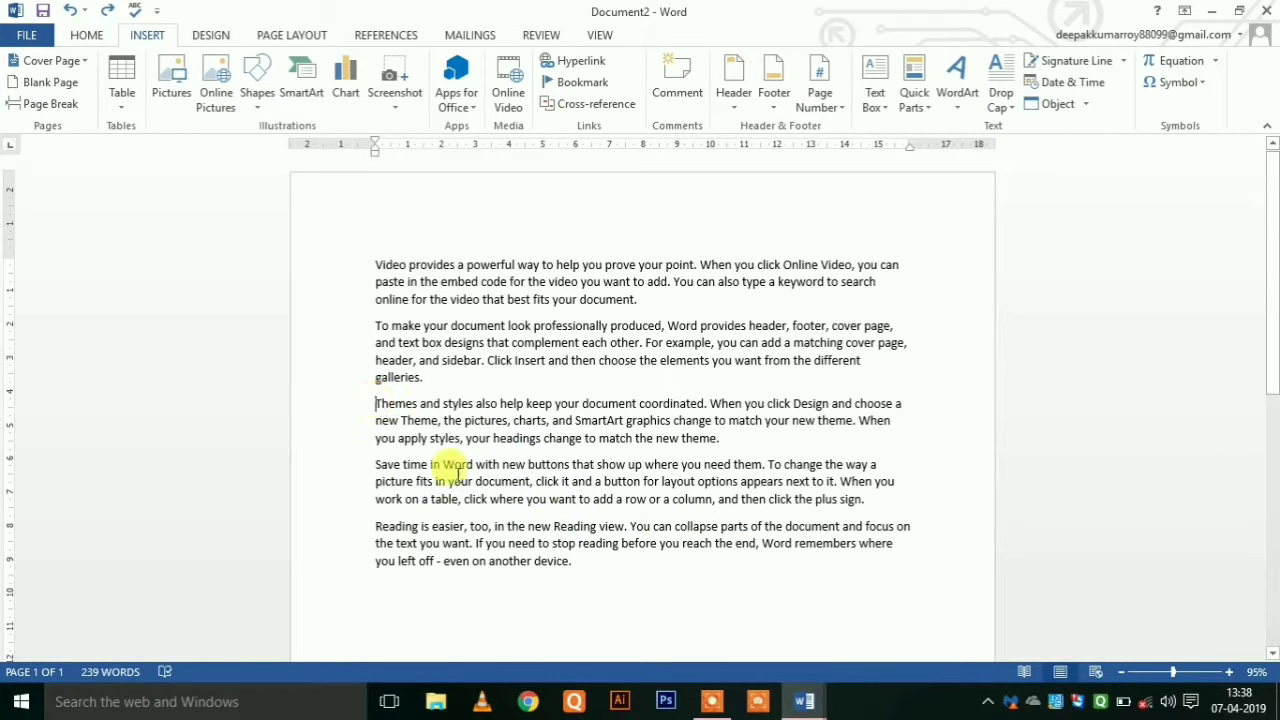
# Insert a page break before Themes, moving the last three paragraphs to page 2
pyautogui.click(60, 105)
pyautogui.scroll(-5, 590, 545)
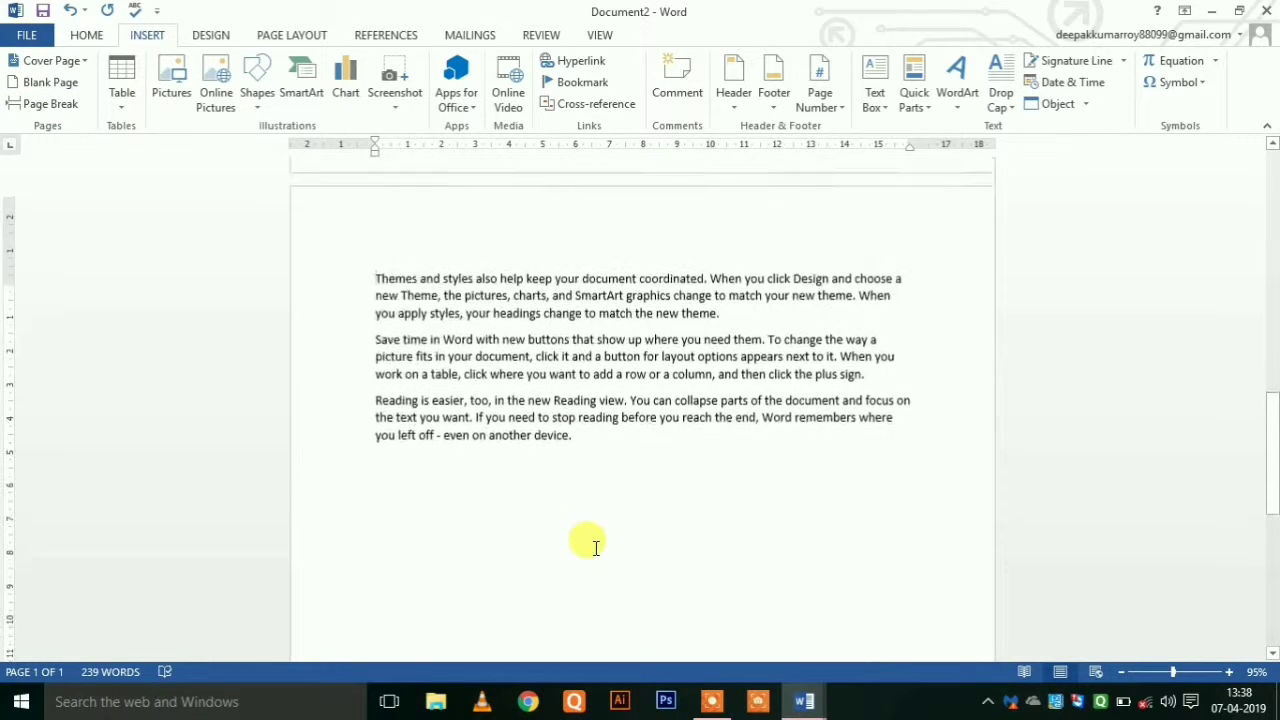
pyautogui.scroll(2, 590, 545)
pyautogui.scroll(4, 595, 545)
pyautogui.scroll(4, 605, 545)
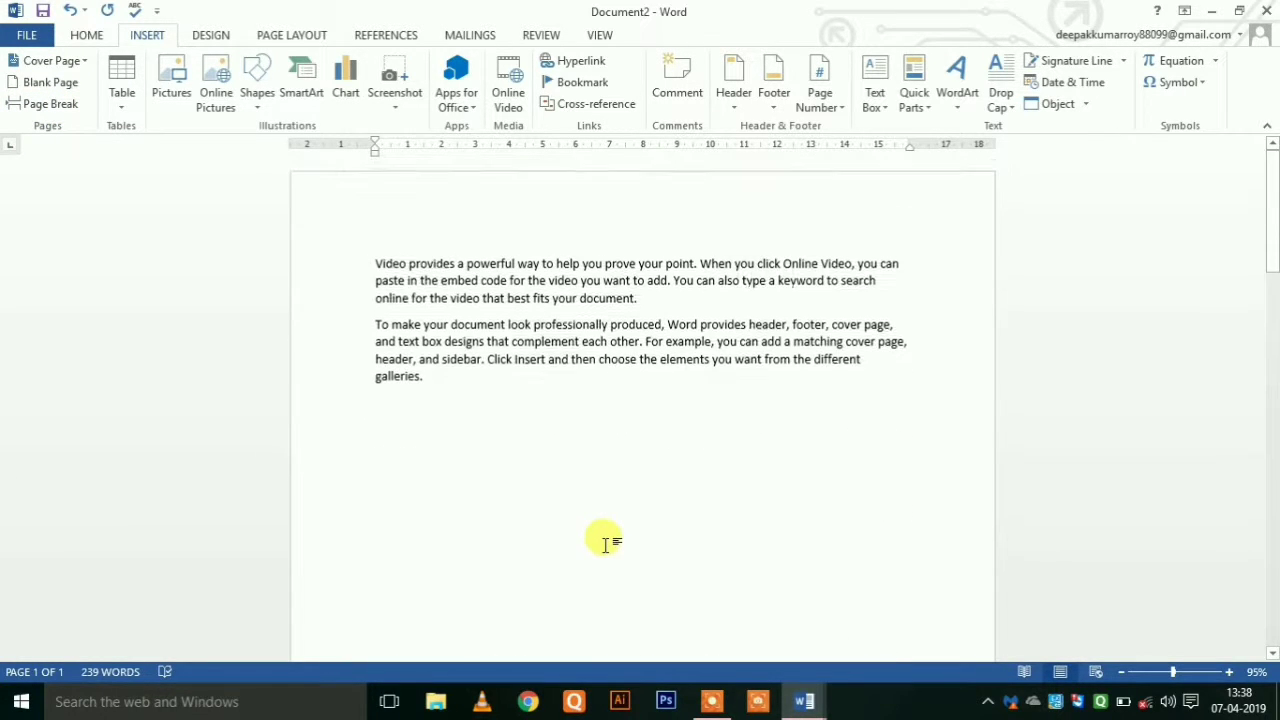
# Browse the Cover Page gallery and close it without choosing a design
pyautogui.click(74, 63)
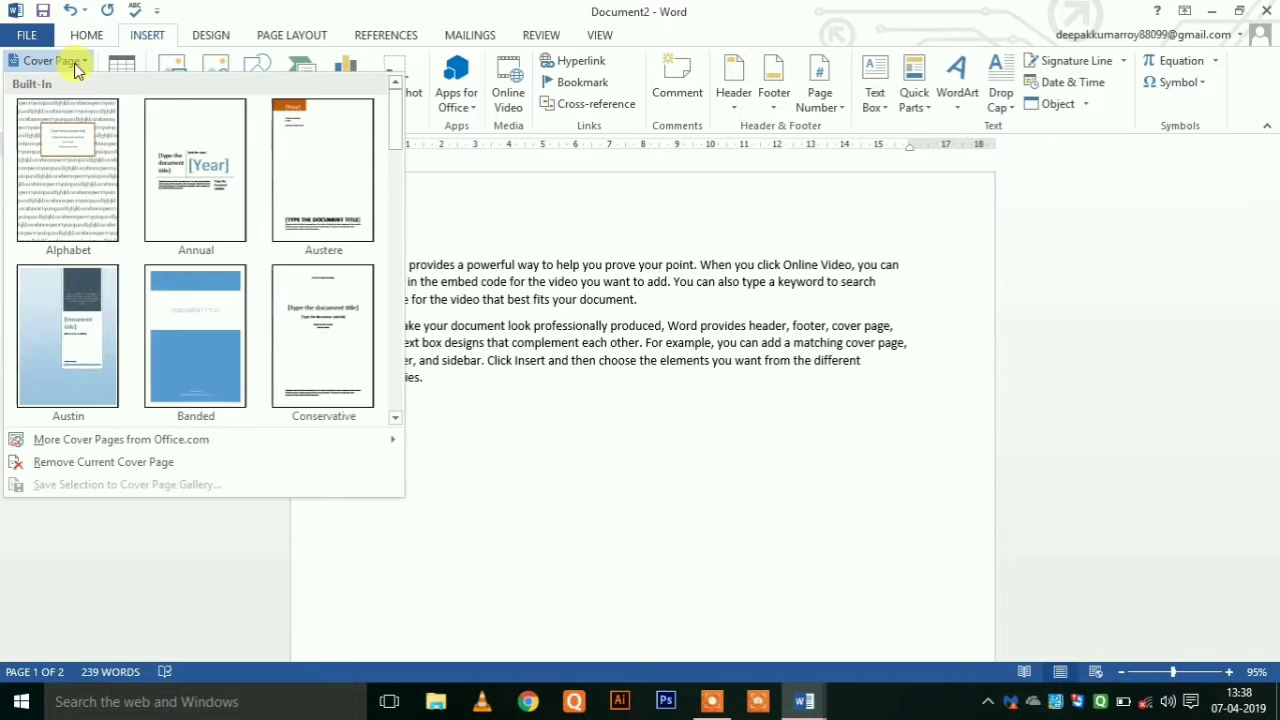
pyautogui.scroll(-3, 304, 282)
pyautogui.scroll(-3, 250, 278)
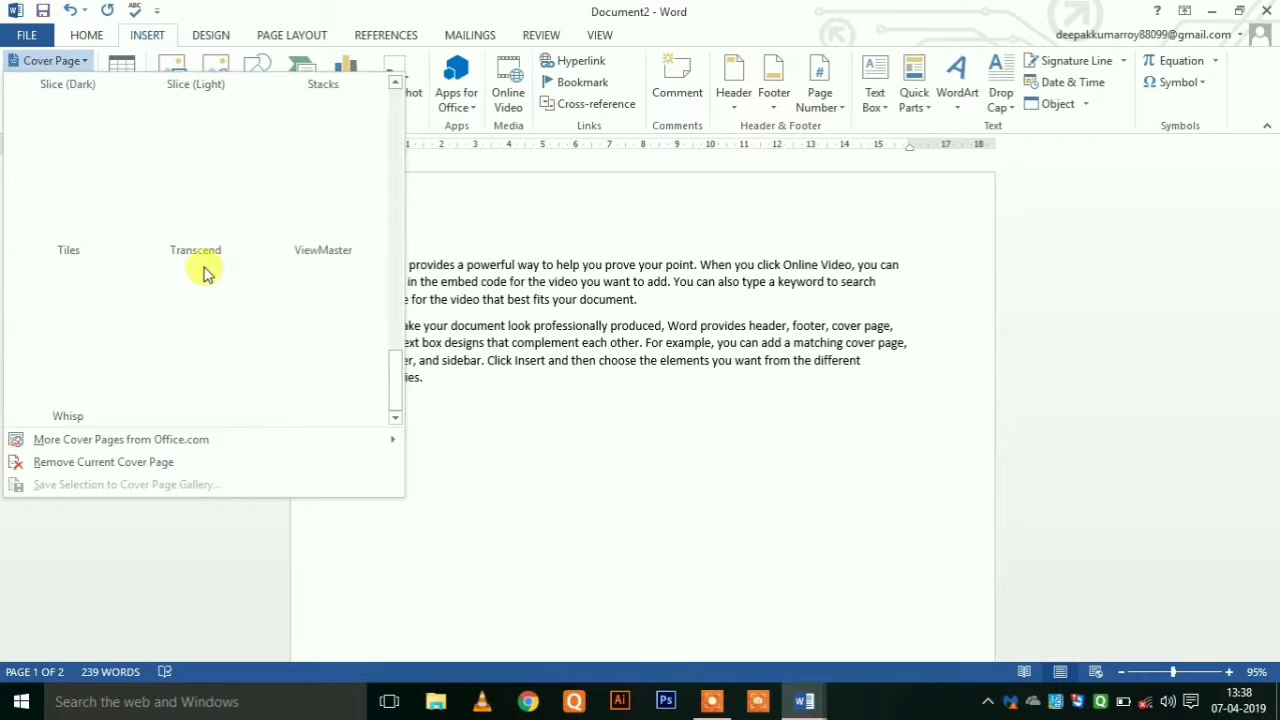
pyautogui.scroll(3, 205, 276)
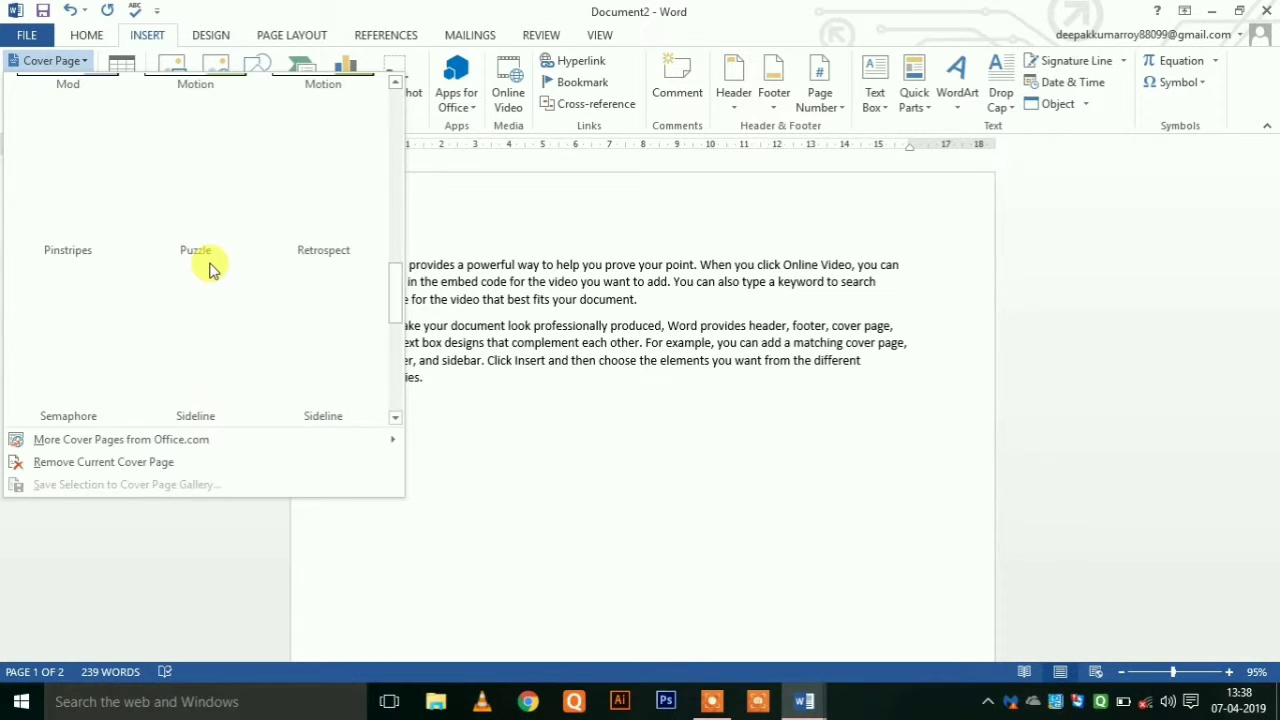
pyautogui.click(568, 425)
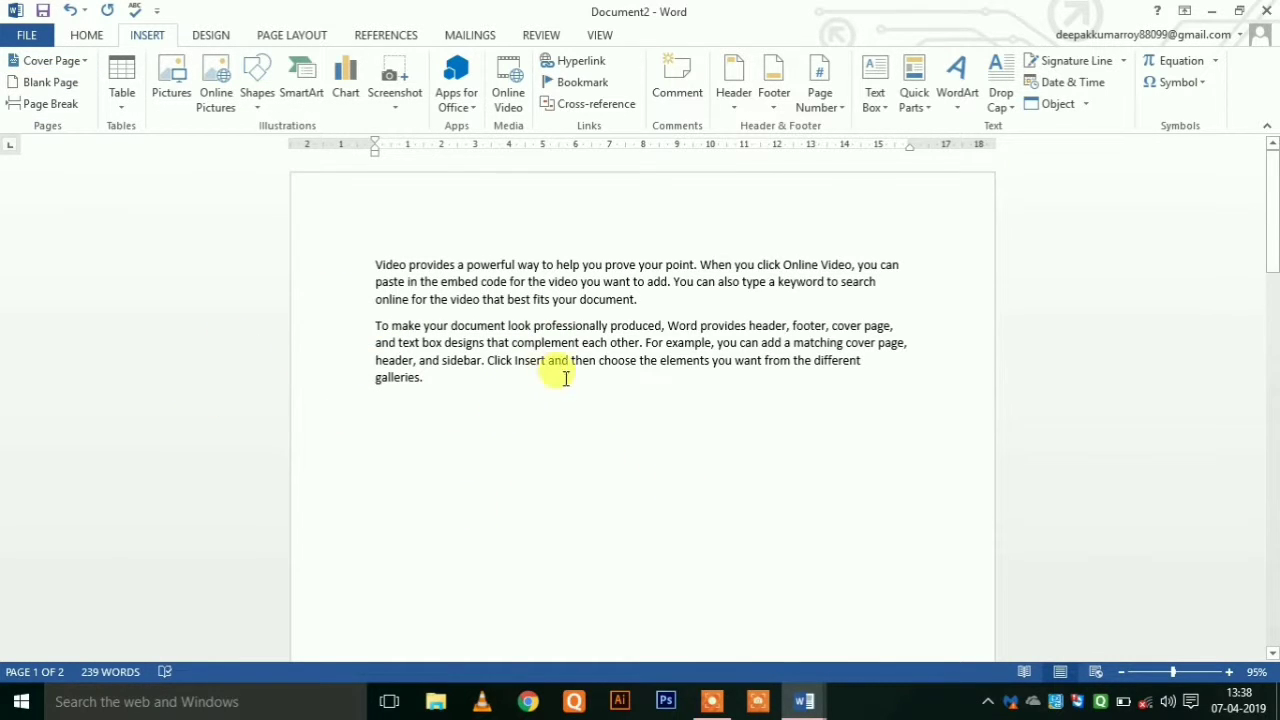
# Dismiss the Table grid, close Document2 with Don't Save, and begin closing Document1
pyautogui.click(122, 95)
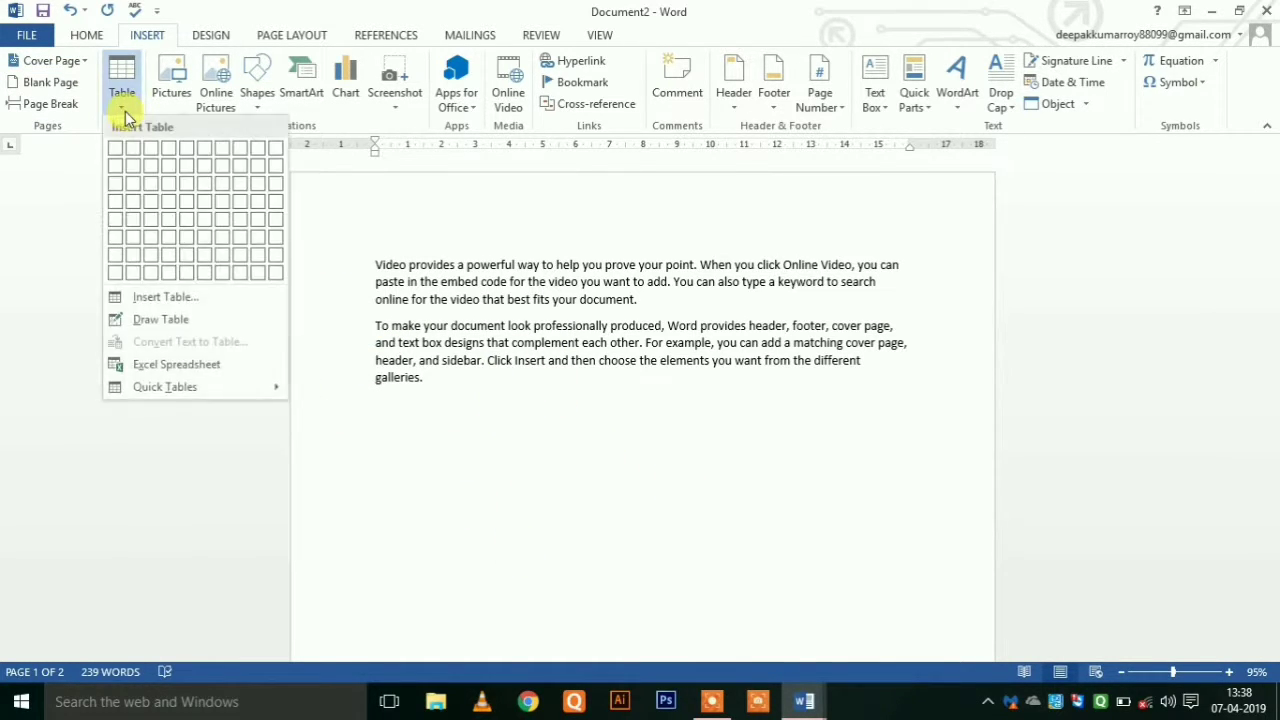
pyautogui.click(520, 492)
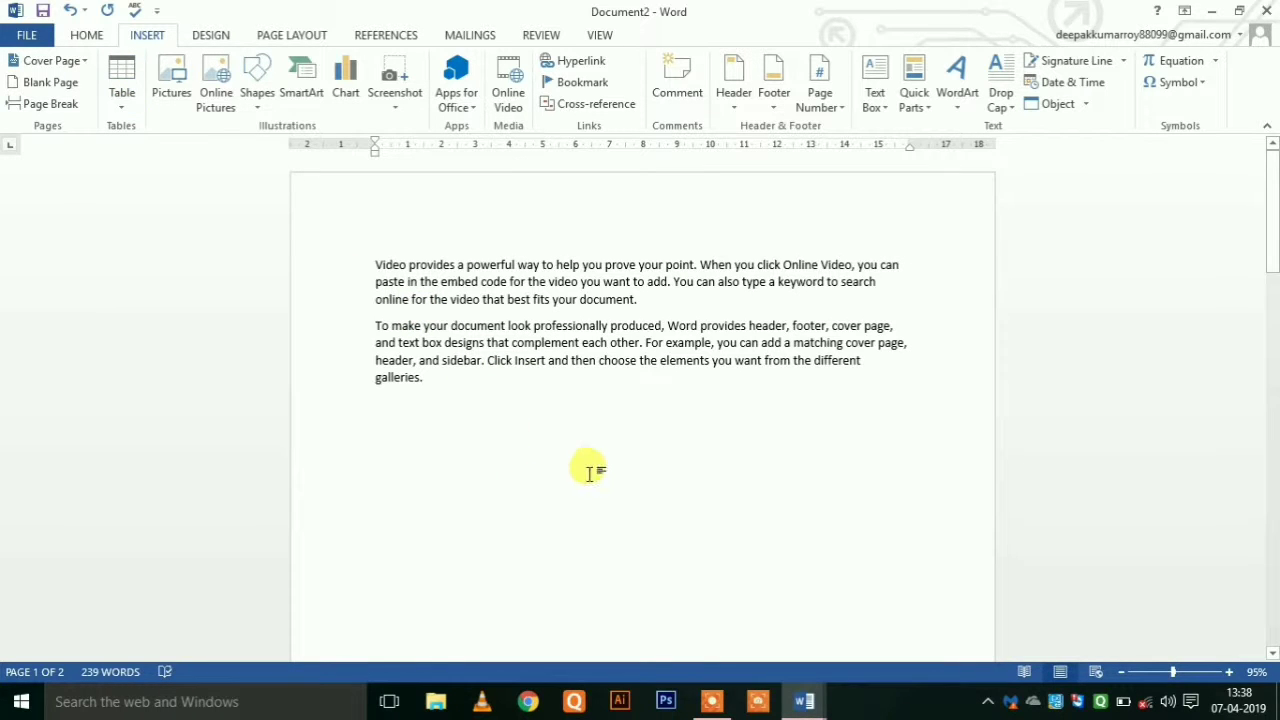
pyautogui.click(1266, 10)
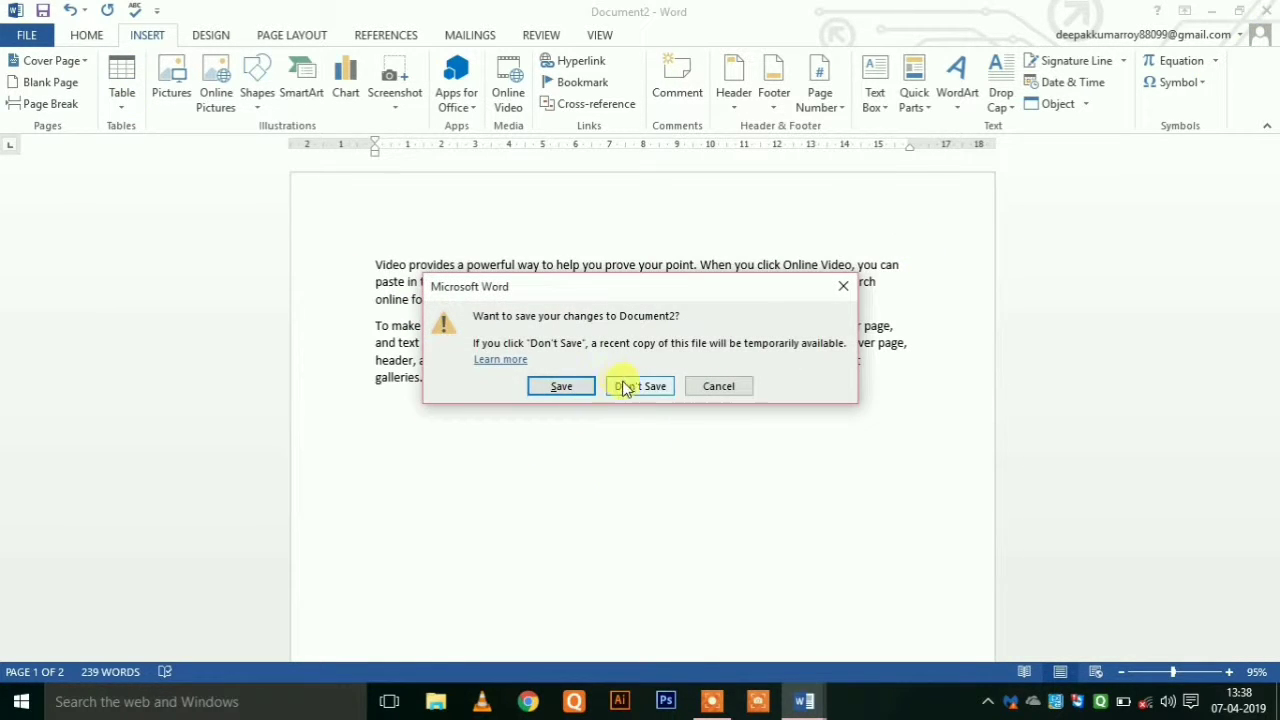
pyautogui.click(624, 385)
pyautogui.click(1266, 10)
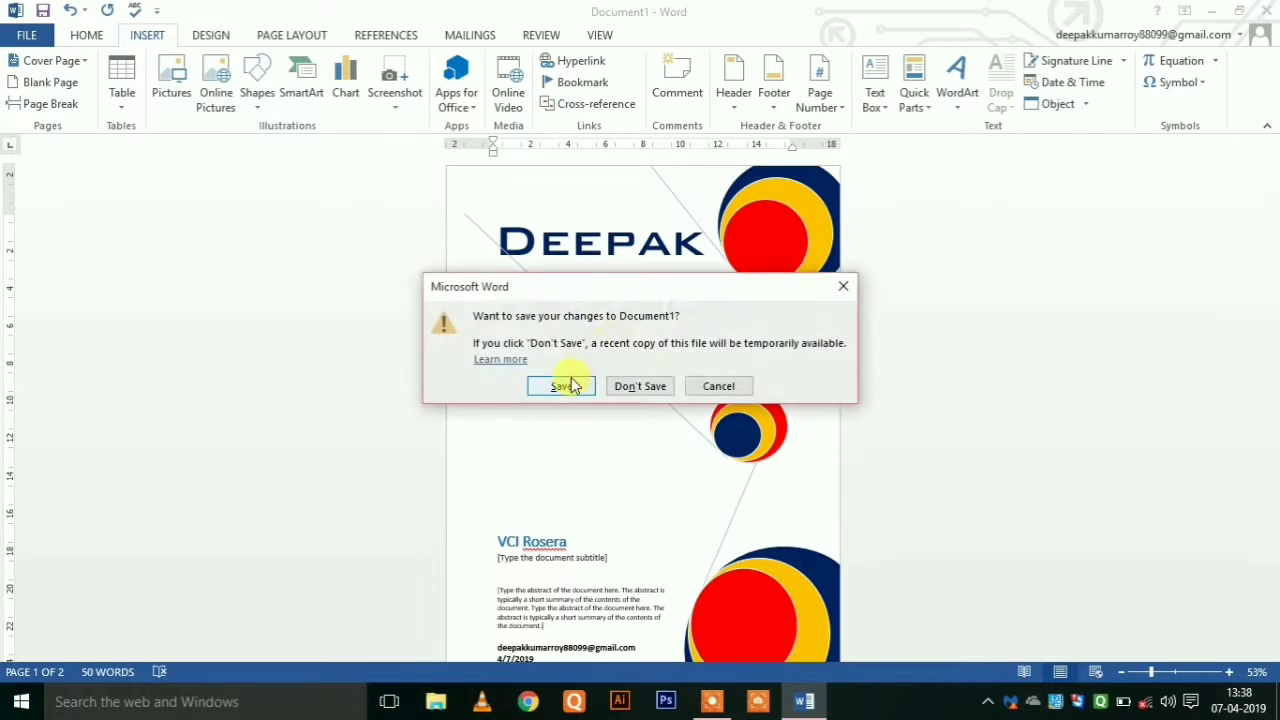